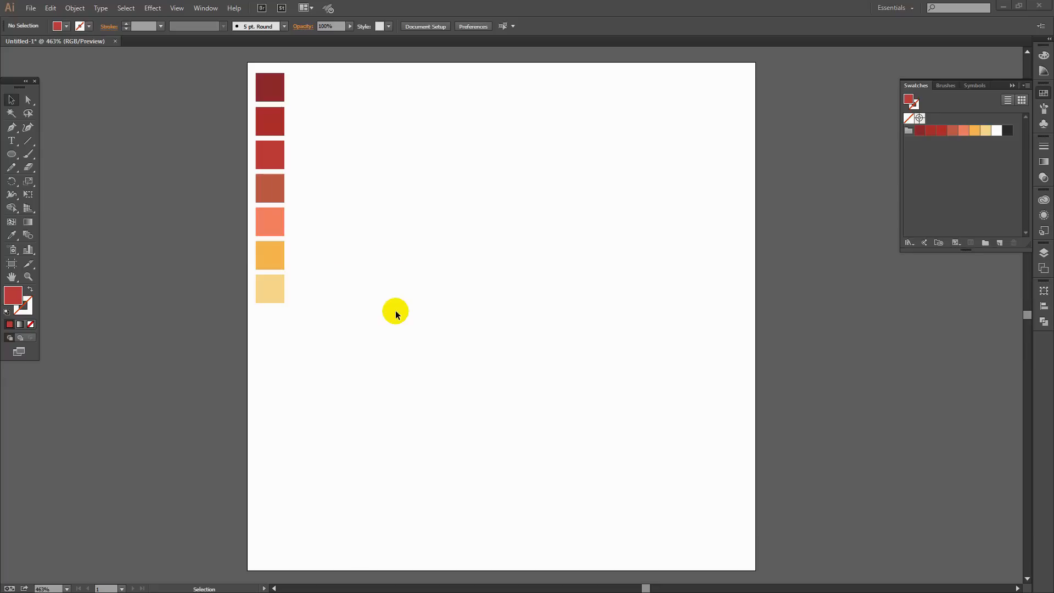
left_click(31, 8)
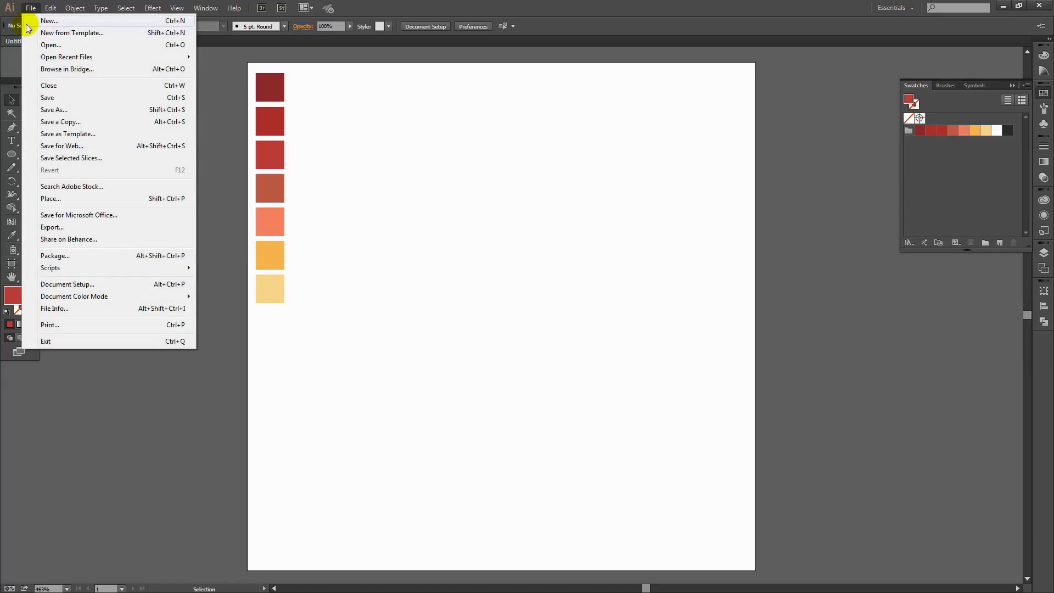
left_click(33, 21)
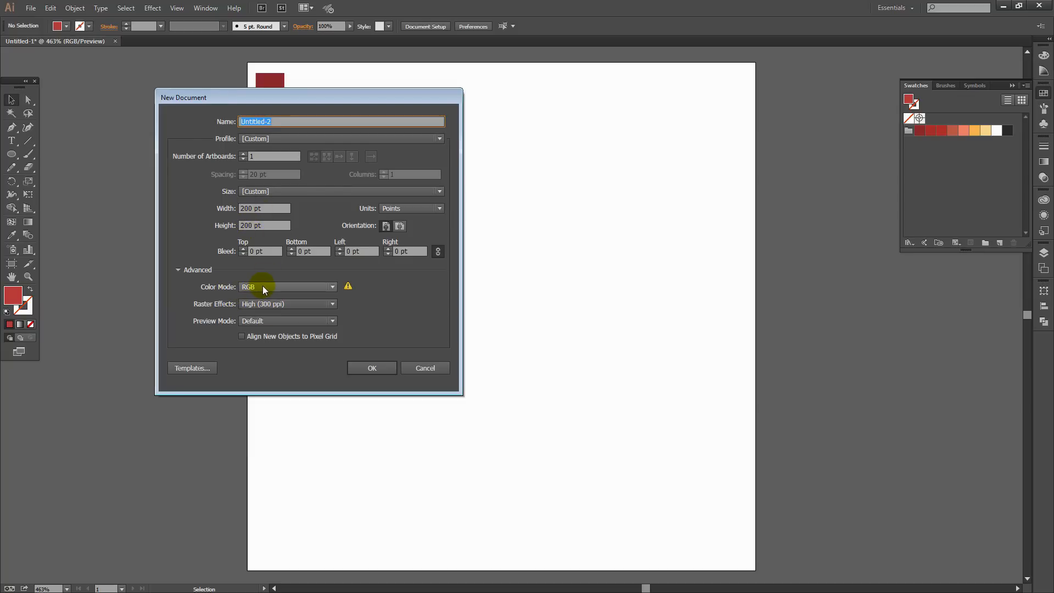
left_click(407, 367)
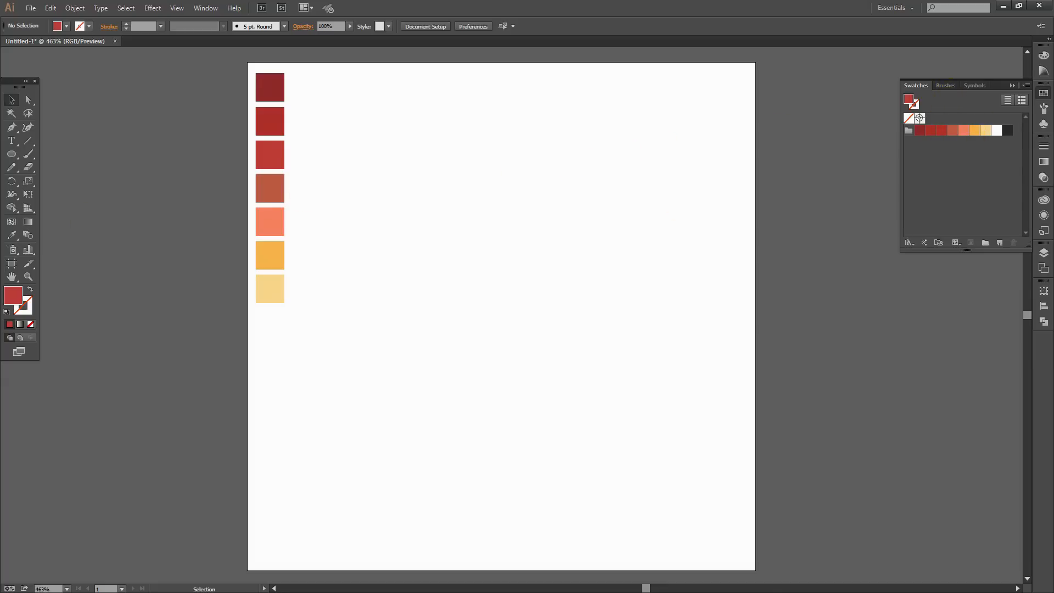
Draw a circle about 116 pt in diameter near the artboard's centre and fill it with the darkest red swatch.
left_click(11, 155)
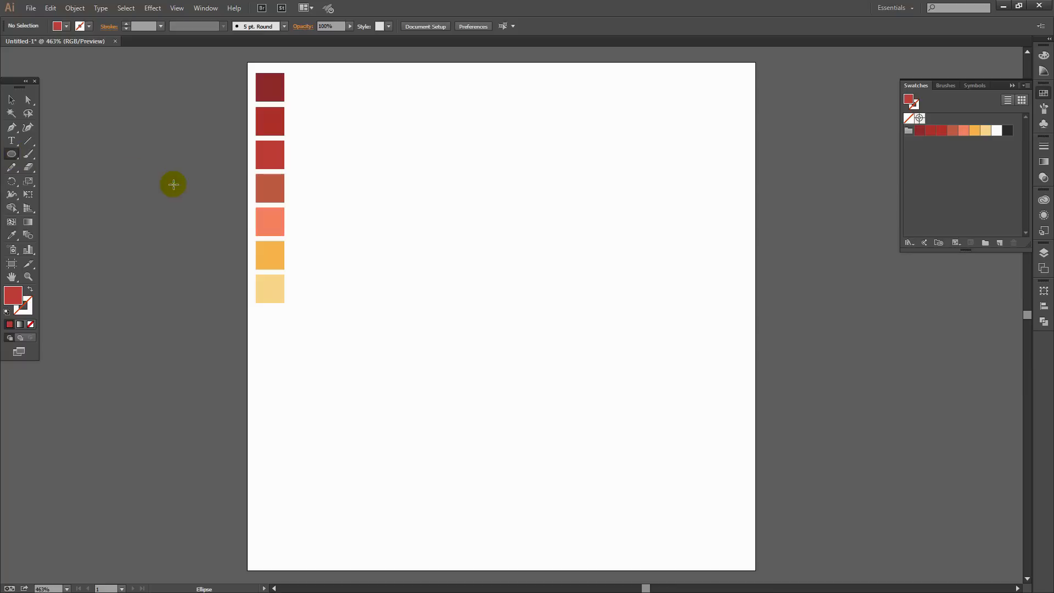
mouse_move(324, 136)
left_mouse_down()
mouse_move(546, 419)
mouse_move(610, 407)
mouse_move(579, 421)
mouse_move(585, 432)
mouse_move(569, 429)
left_mouse_up()
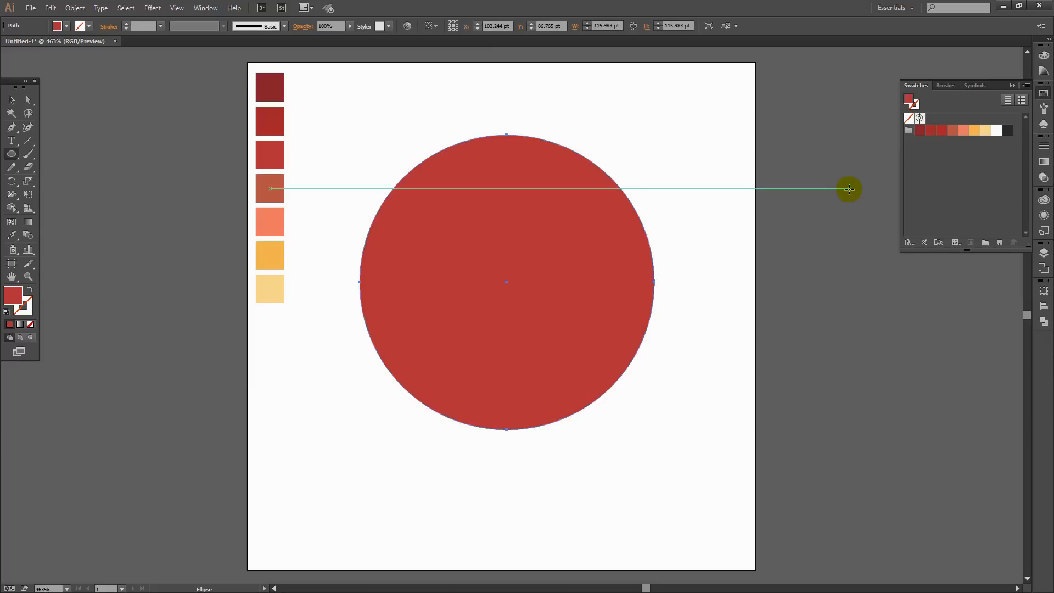
left_click(919, 131)
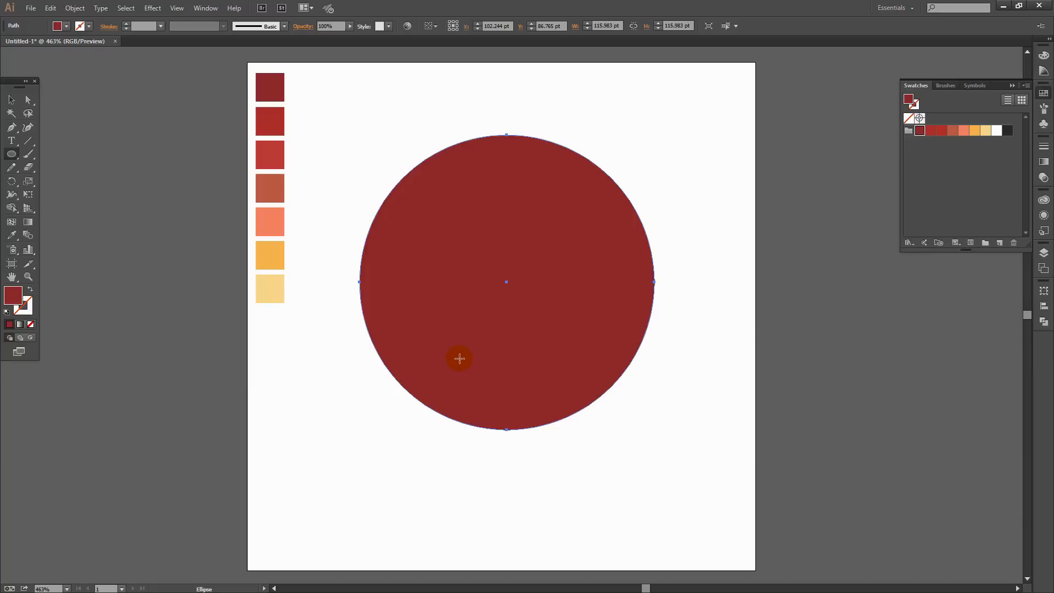
Add gradient mesh points to the circle, forming two vertical mesh lines crossed by three horizontal ones.
left_click(10, 222)
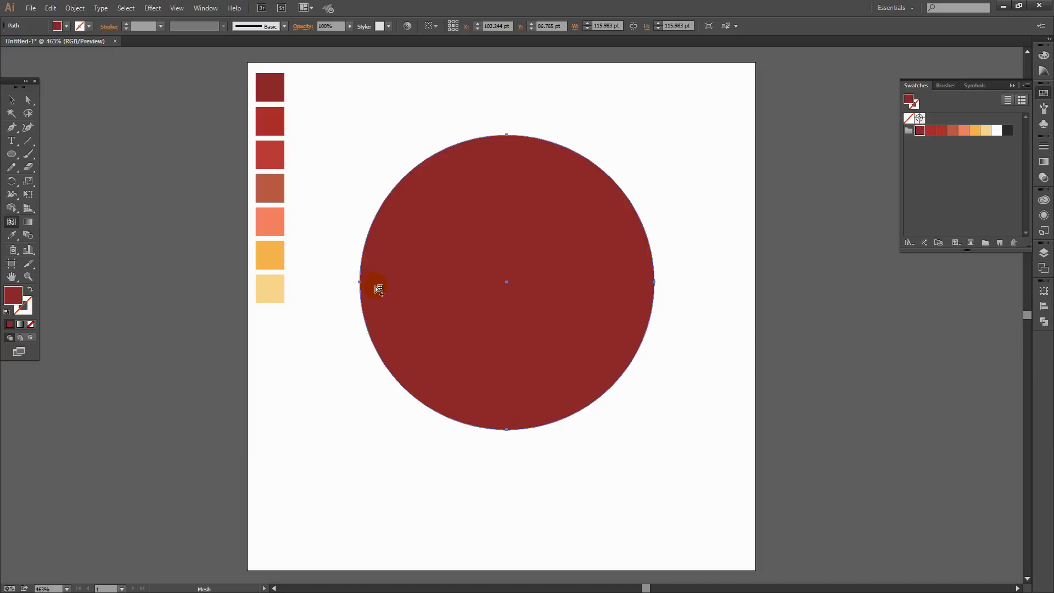
left_click(460, 330)
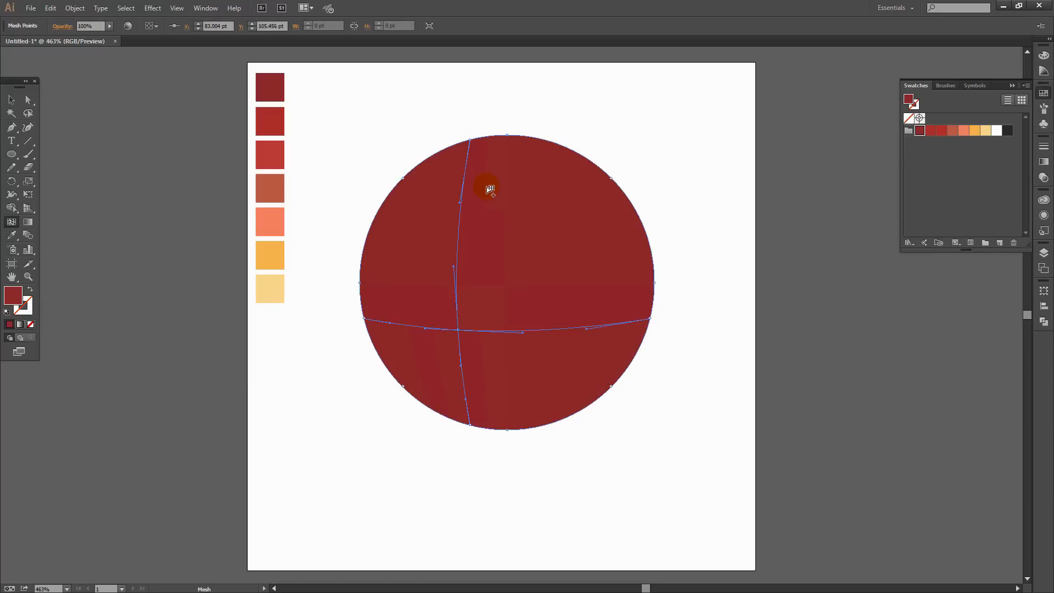
left_click(553, 329)
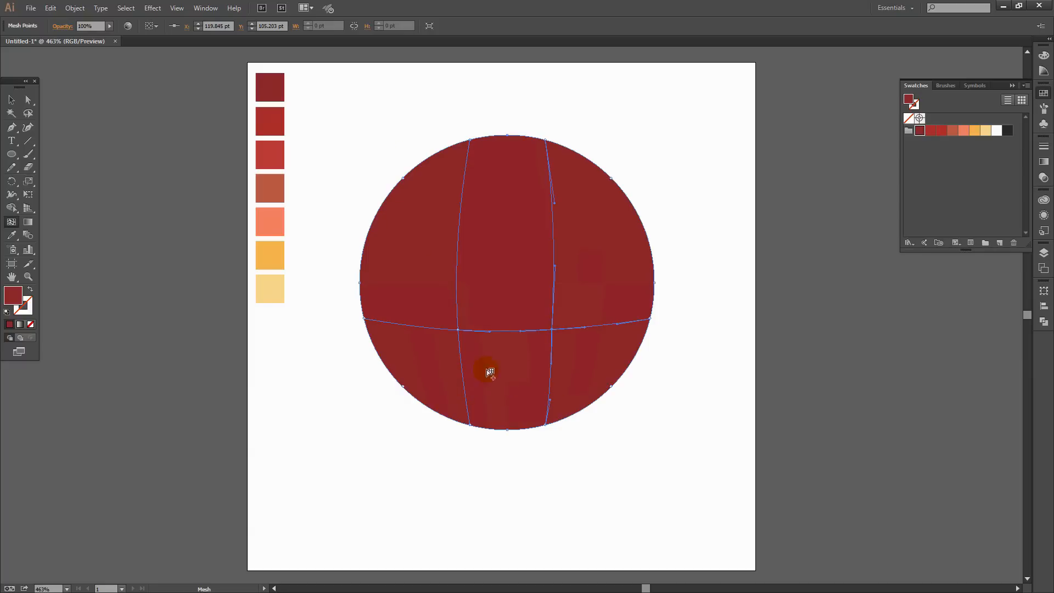
left_click(465, 389)
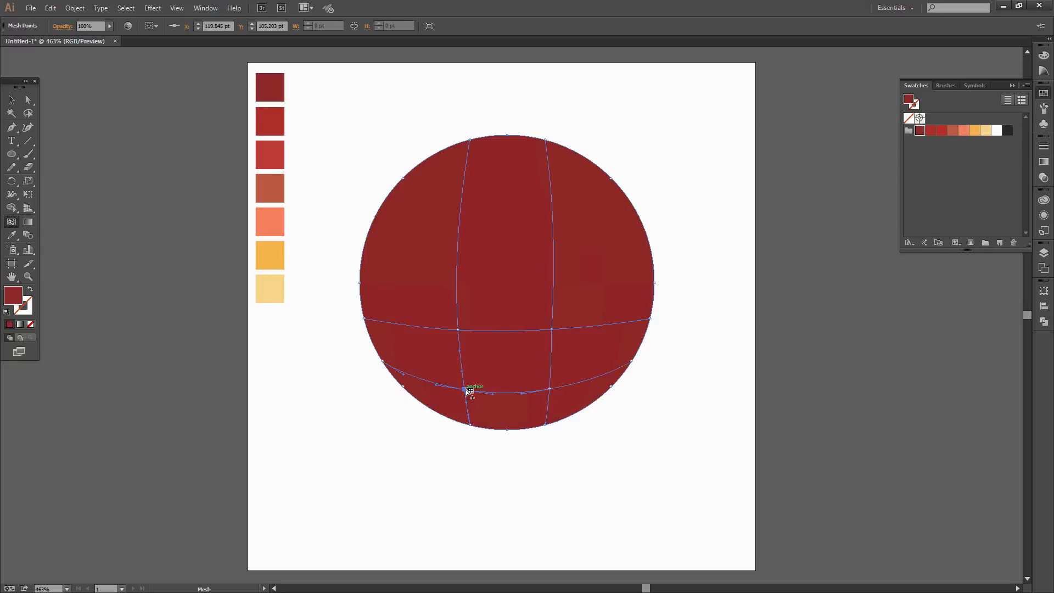
left_click(554, 221)
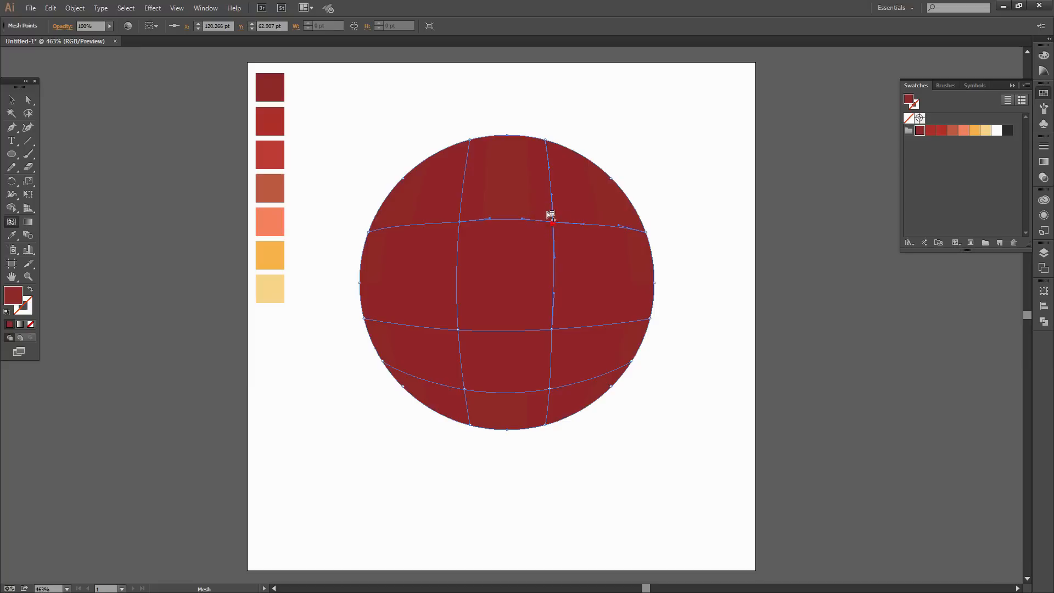
Colour the circle's upper-right inner mesh point with the coral sample using the Eyedropper.
key("i")
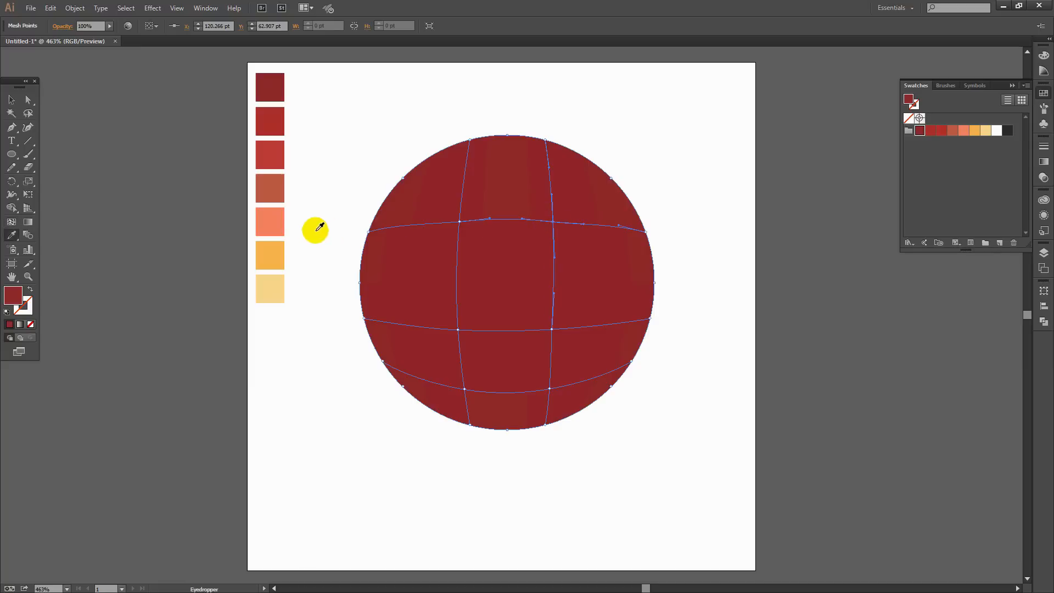
left_click(280, 192)
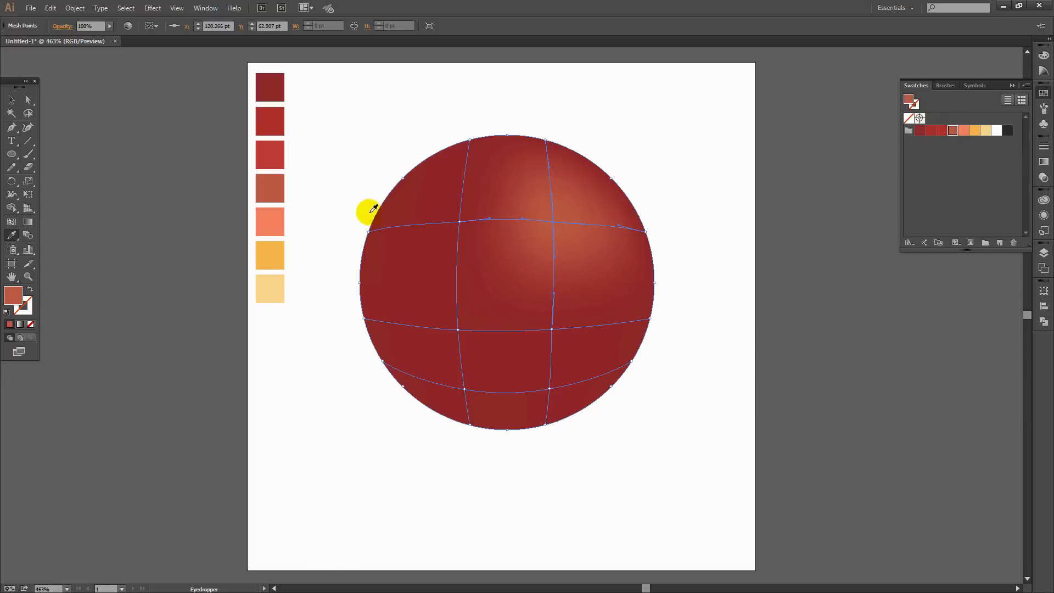
left_click(275, 215)
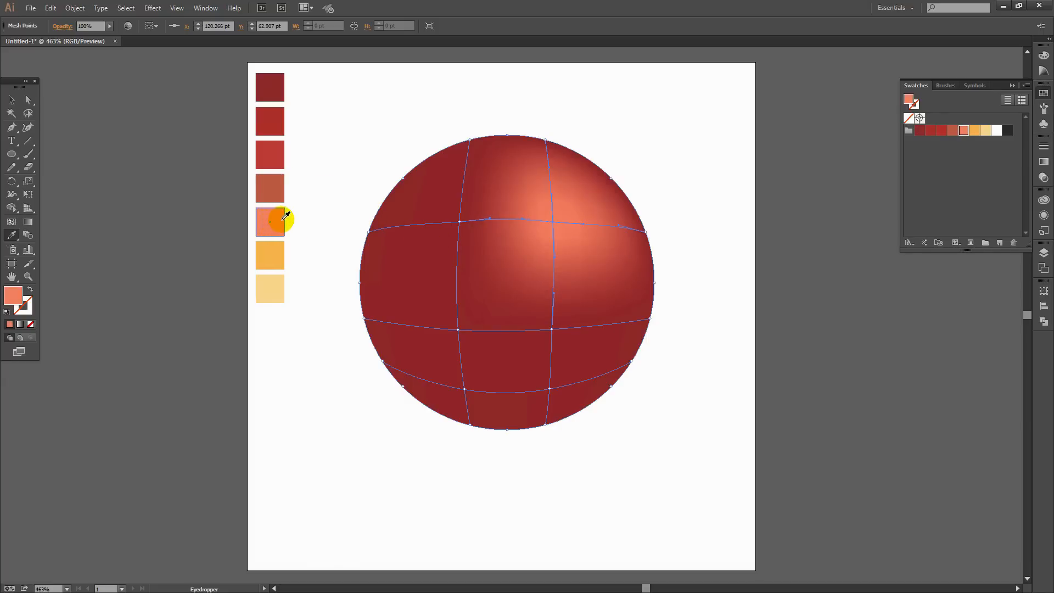
Colour the two lower mesh points on the left vertical mesh line with the orange-yellow sample.
key("u")
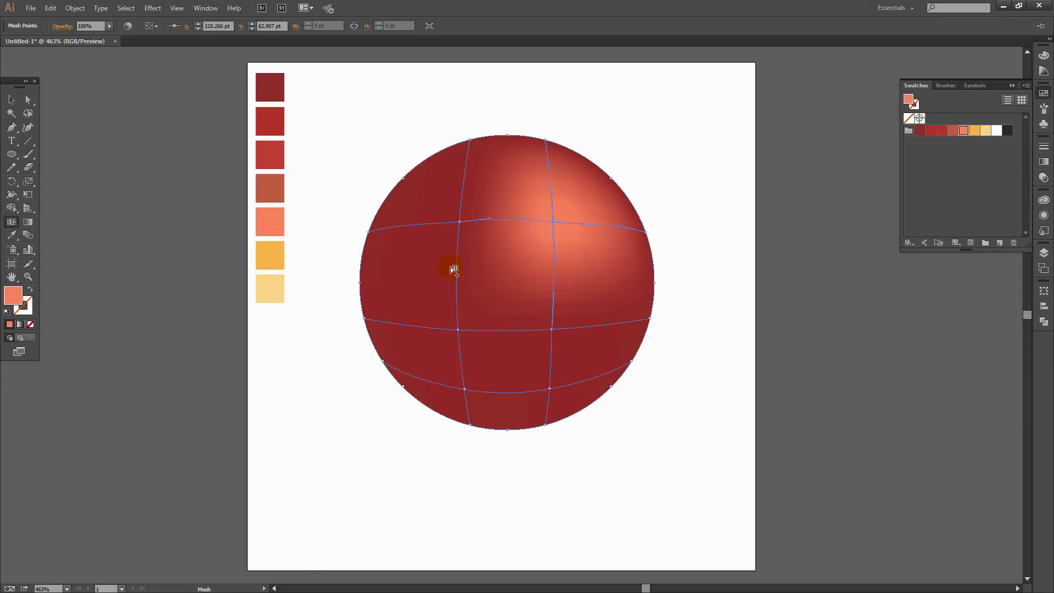
left_click(458, 330)
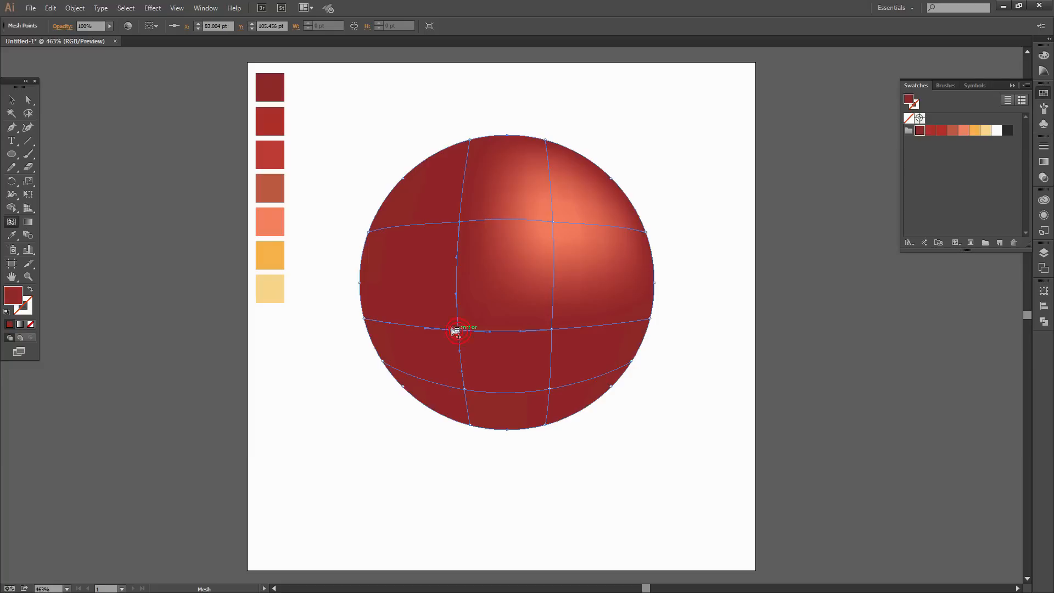
key("i")
left_click(286, 256)
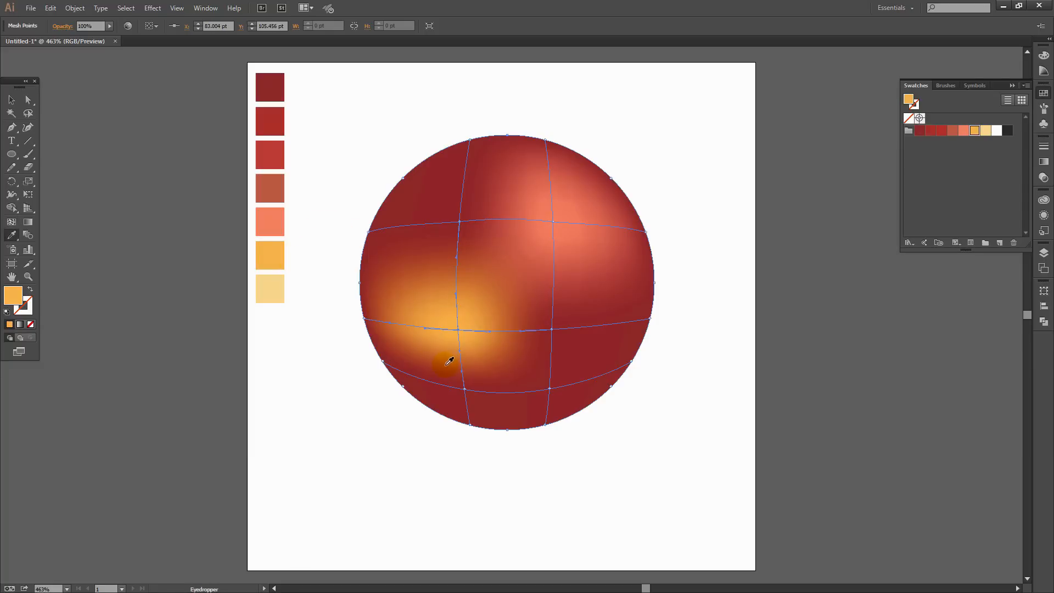
key("u")
left_click(464, 388)
key("i")
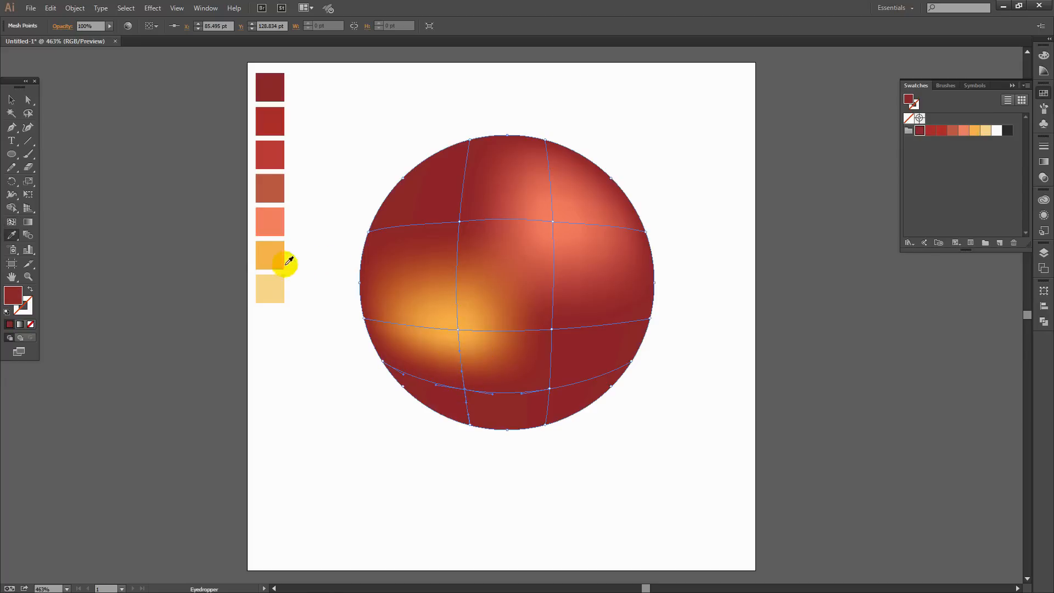
left_click(262, 256)
Colour the middle mesh point on the right vertical mesh line with the coral sample.
left_click(555, 335)
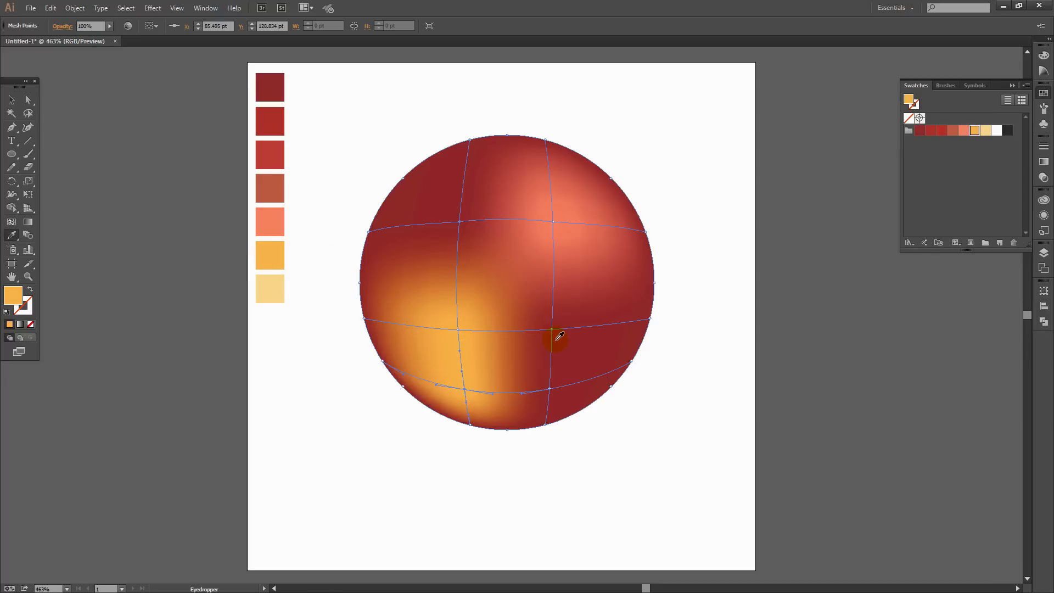
key("u")
left_click(553, 329)
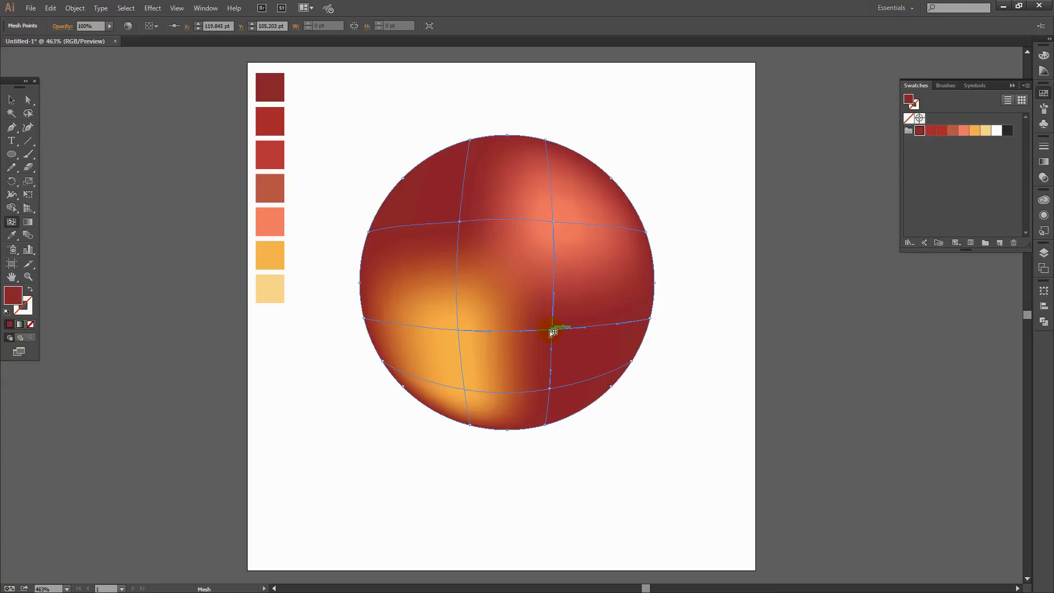
key("i")
left_click(282, 217)
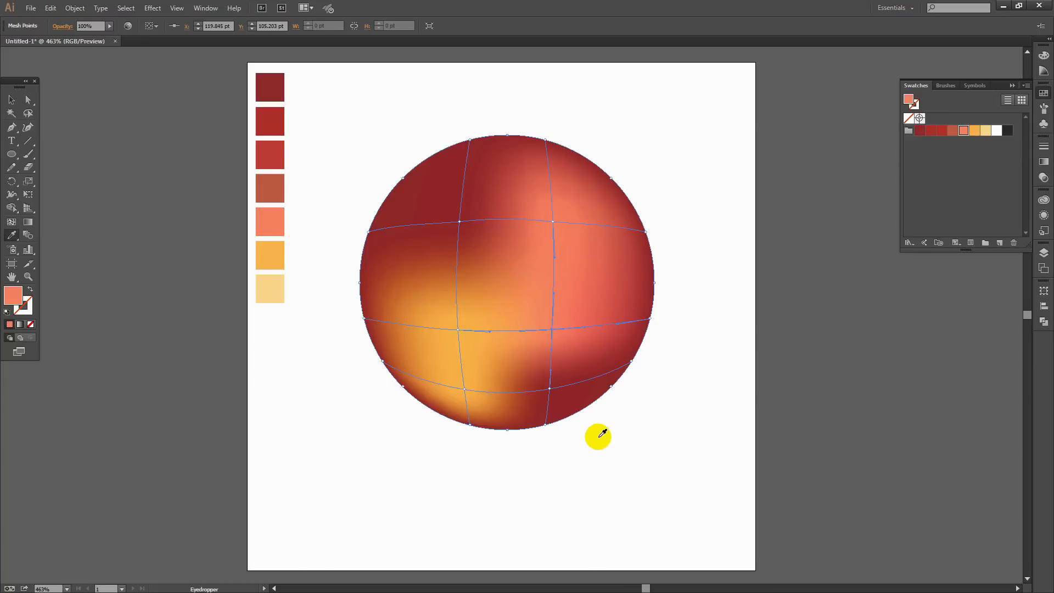
Colour the lowest inner mesh point on the right vertical mesh line with the orange-yellow sample.
key("u")
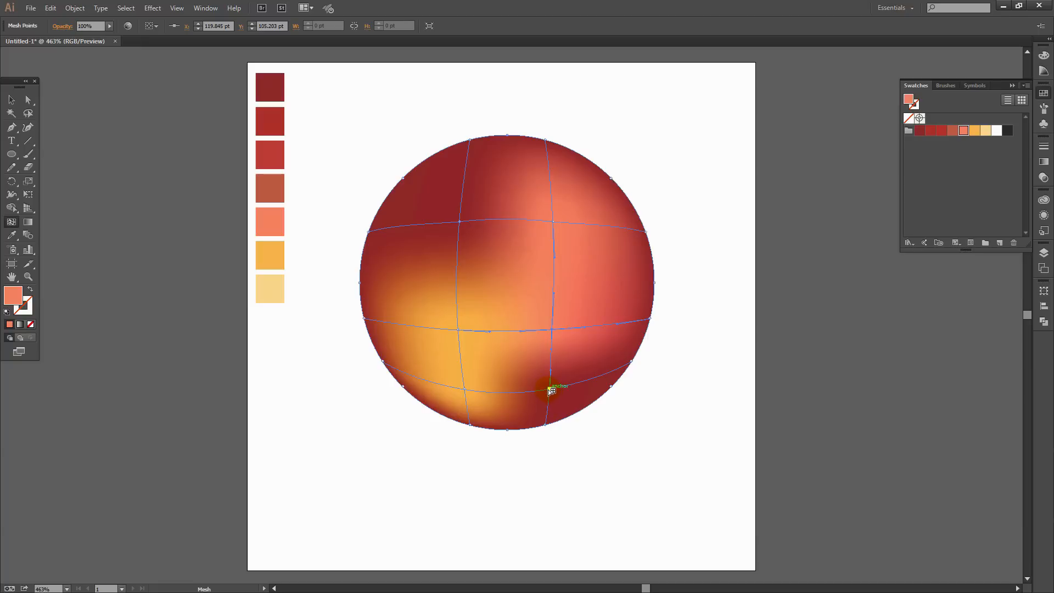
left_click(551, 390)
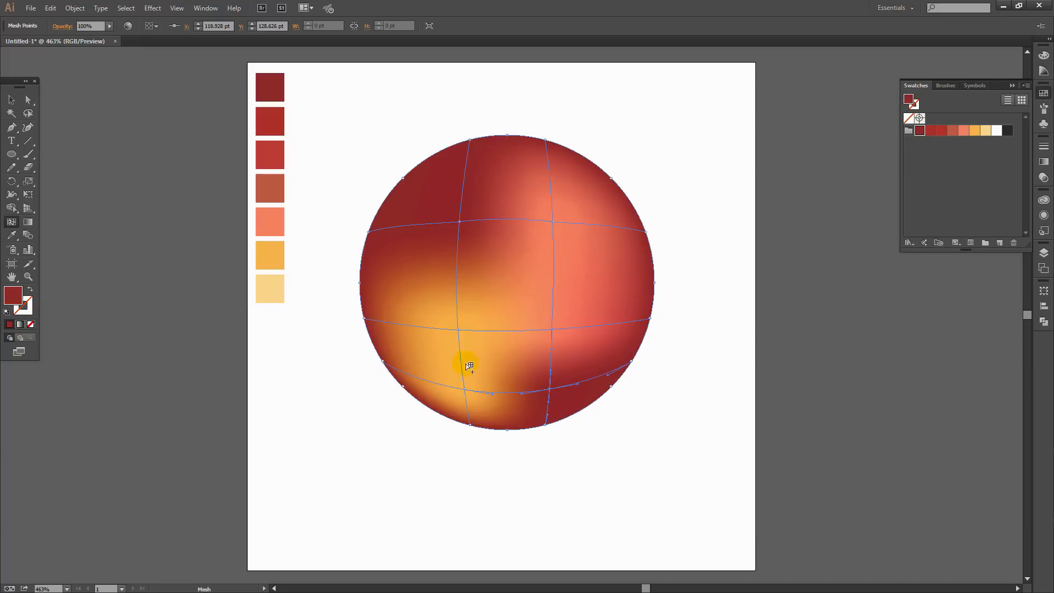
key("i")
left_click(270, 250)
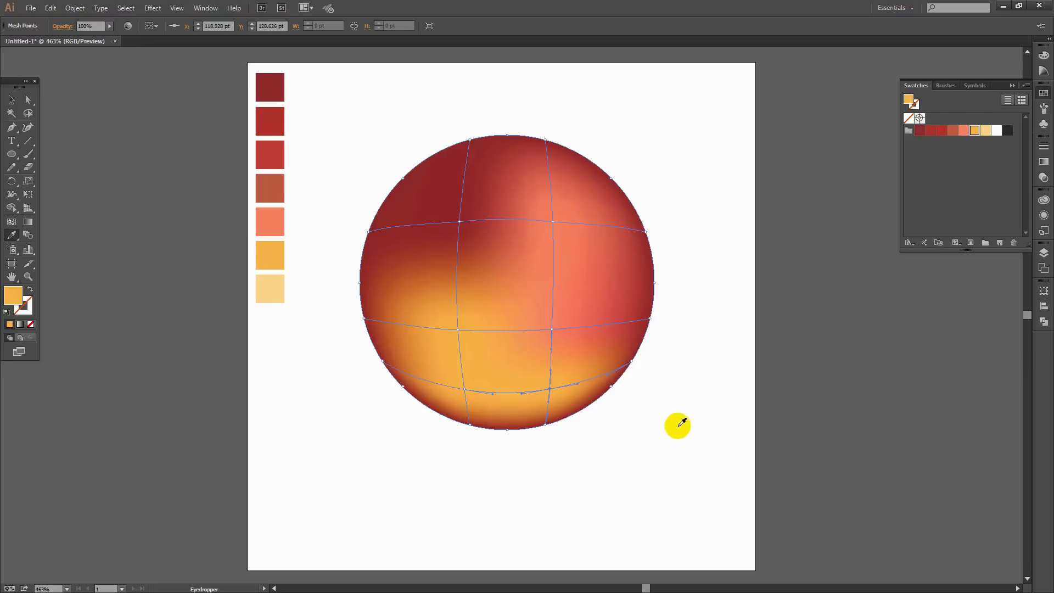
Add a mesh point in the circle's right part, between the upper and middle mesh lines, and colour it with the brownish-red sample.
left_click(10, 223)
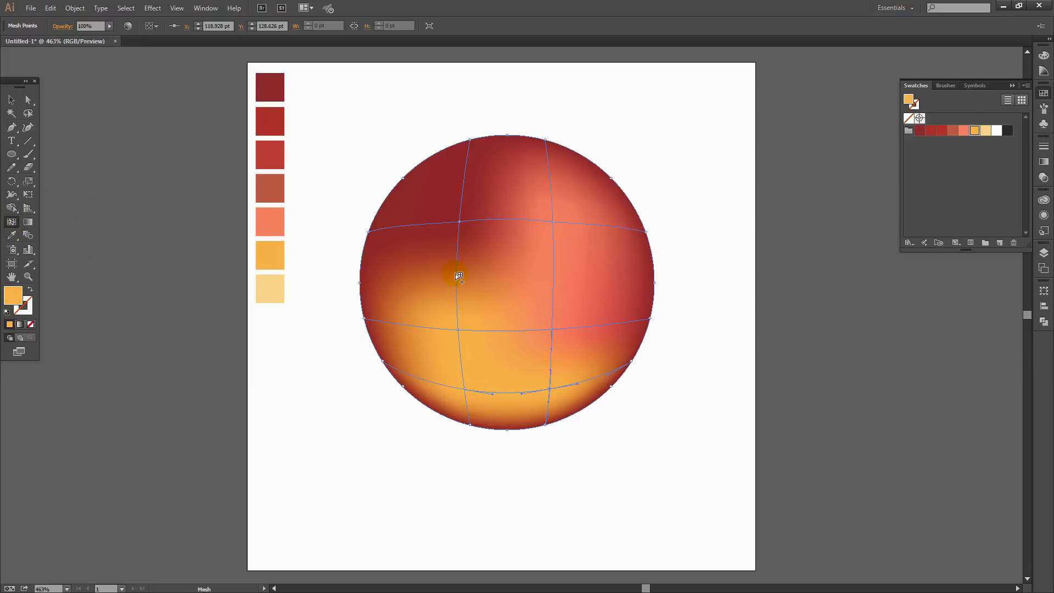
left_click(491, 274)
left_click(553, 266)
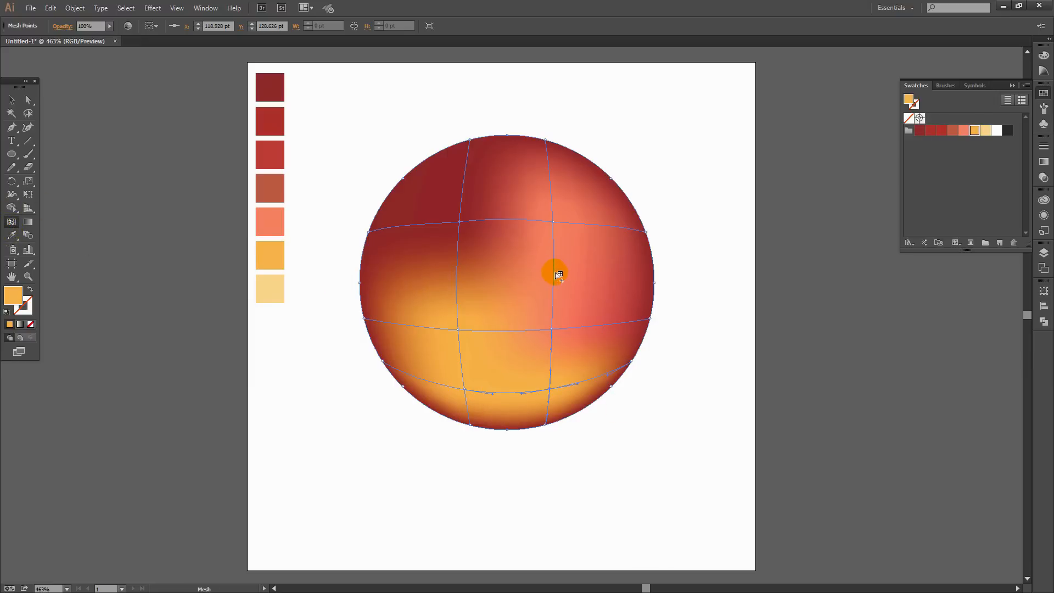
left_click(593, 270)
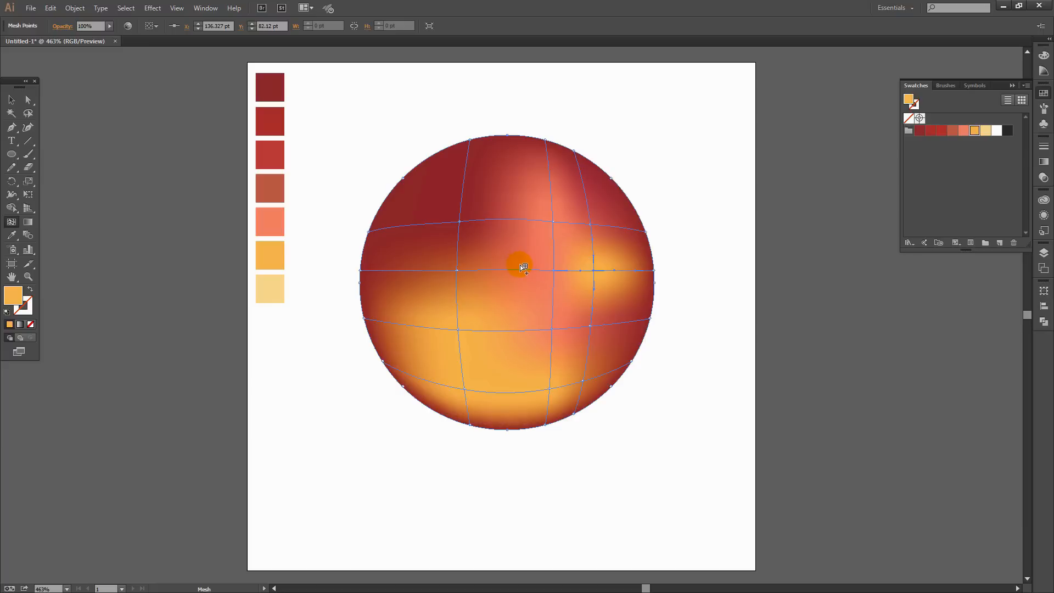
key("i")
left_click(264, 160)
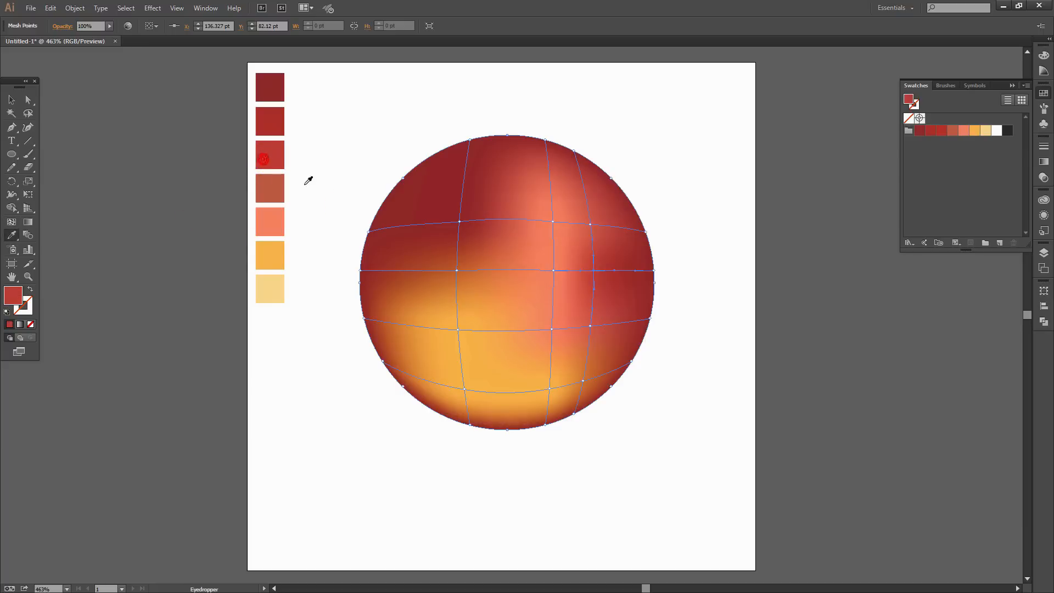
left_click(272, 187)
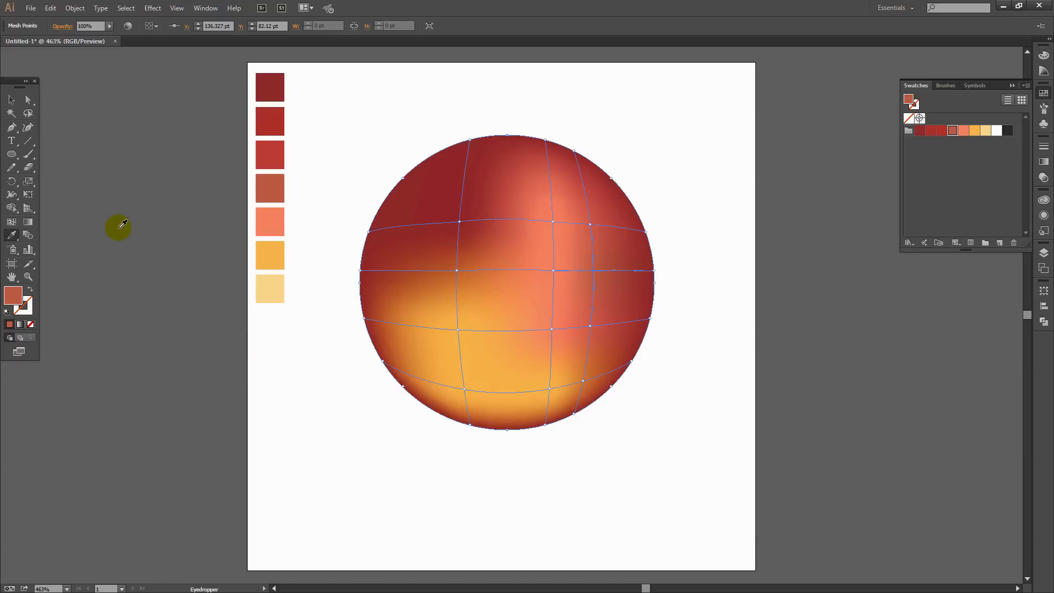
Deselect the circle and lock its mesh object within Layer 1.
left_click(8, 99)
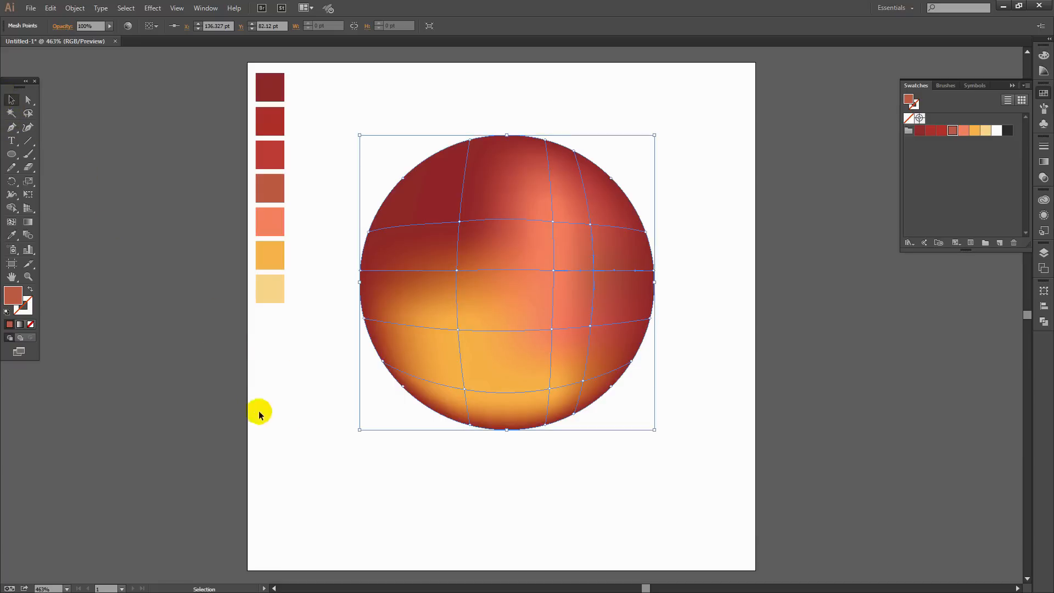
left_click(315, 455)
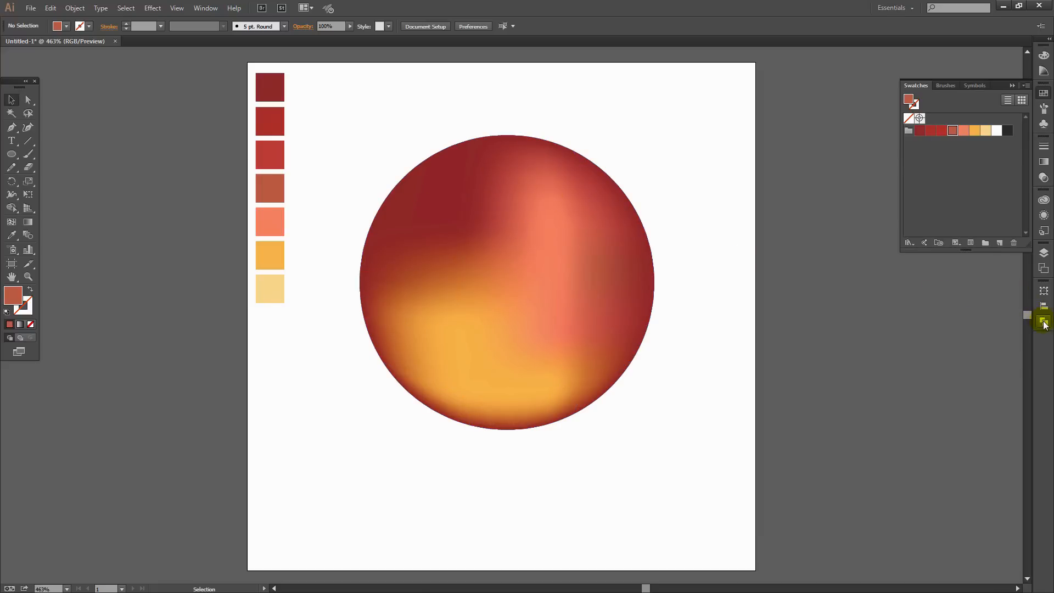
left_click(1044, 253)
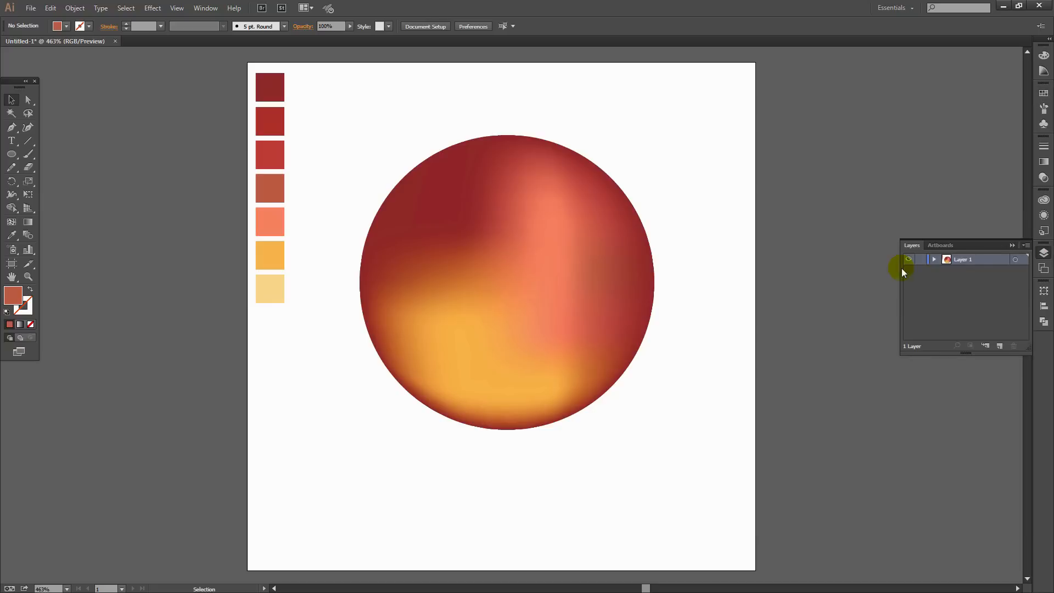
left_click(934, 260)
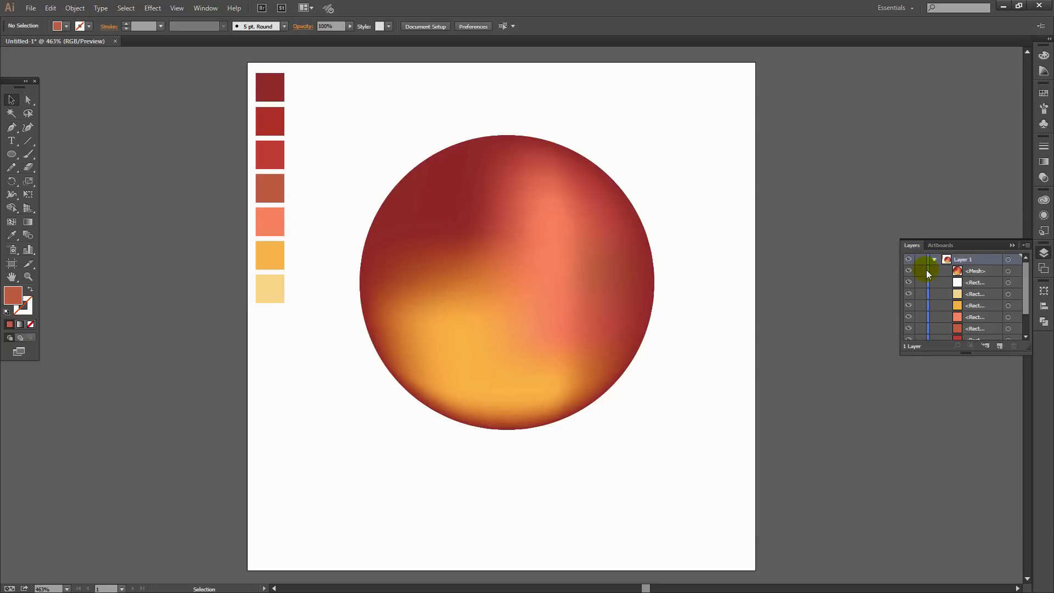
left_click(922, 273)
Draw a horizontal ellipse about 75 by 45 pt over the upper part of the mesh circle.
left_click(12, 155)
left_click_drag(413, 157, 602, 256)
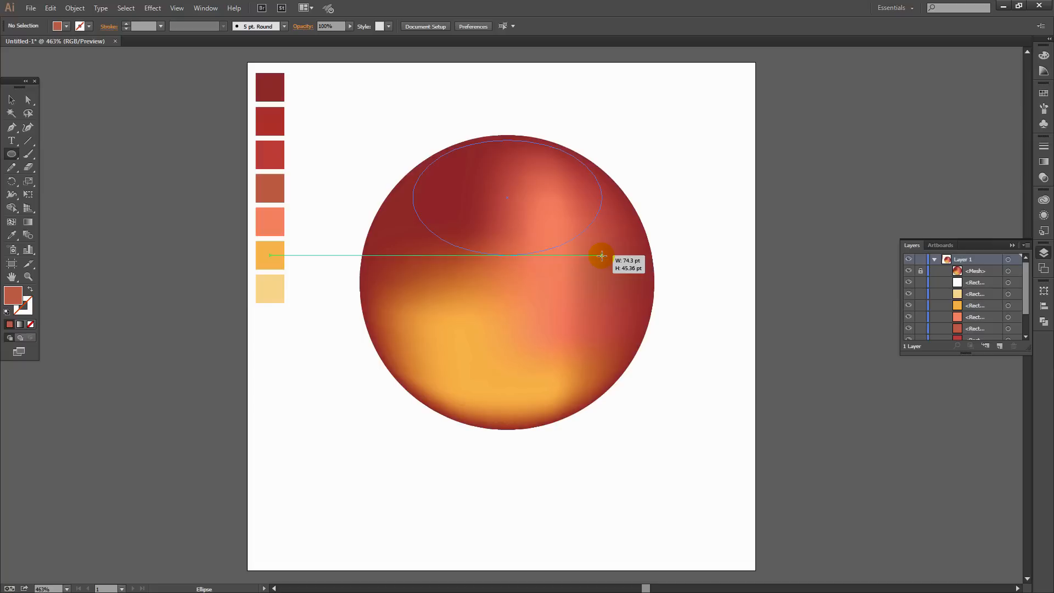
mouse_move(602, 256)
left_mouse_down()
mouse_move(560, 302)
mouse_move(581, 254)
mouse_move(603, 254)
left_mouse_up()
left_click_drag(603, 254, 603, 255)
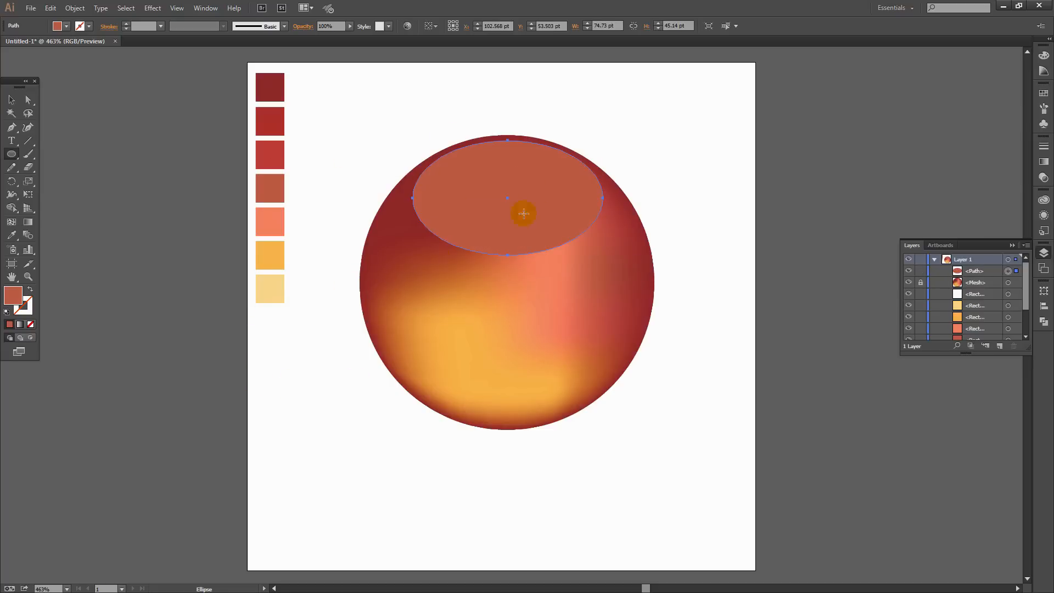
Fill the ellipse with a white-to-black linear gradient and set its dark stop to CMYK with C, M, Y and K at 100%.
left_click(20, 325)
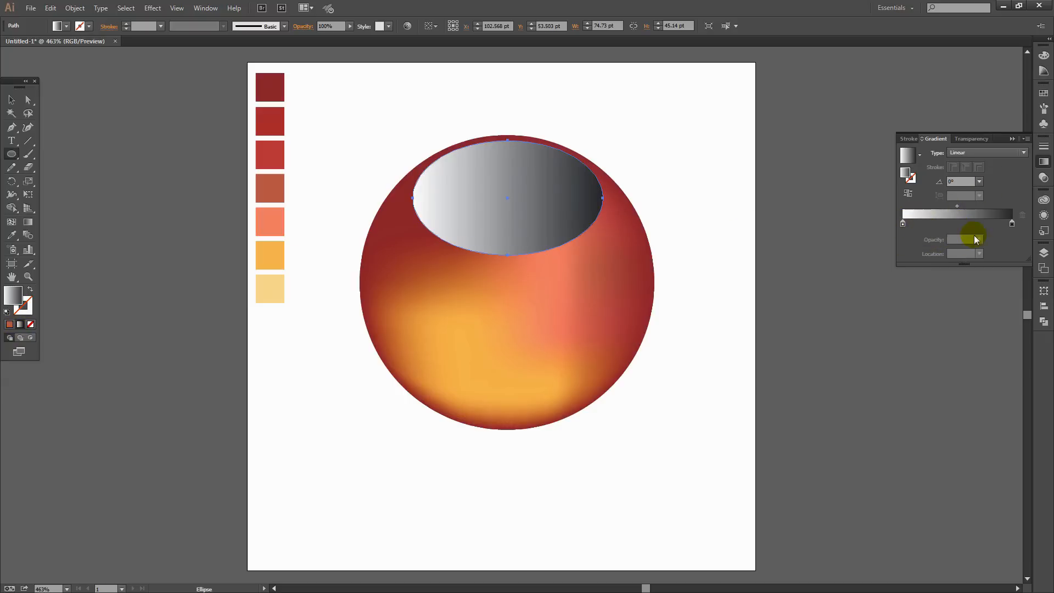
left_click(1012, 223)
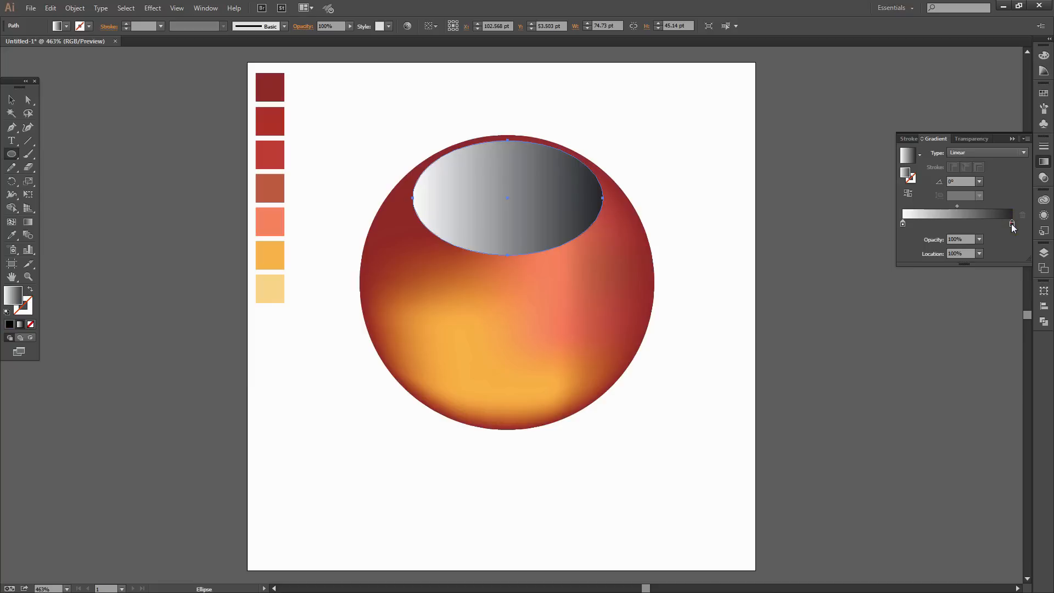
double_click(1012, 224)
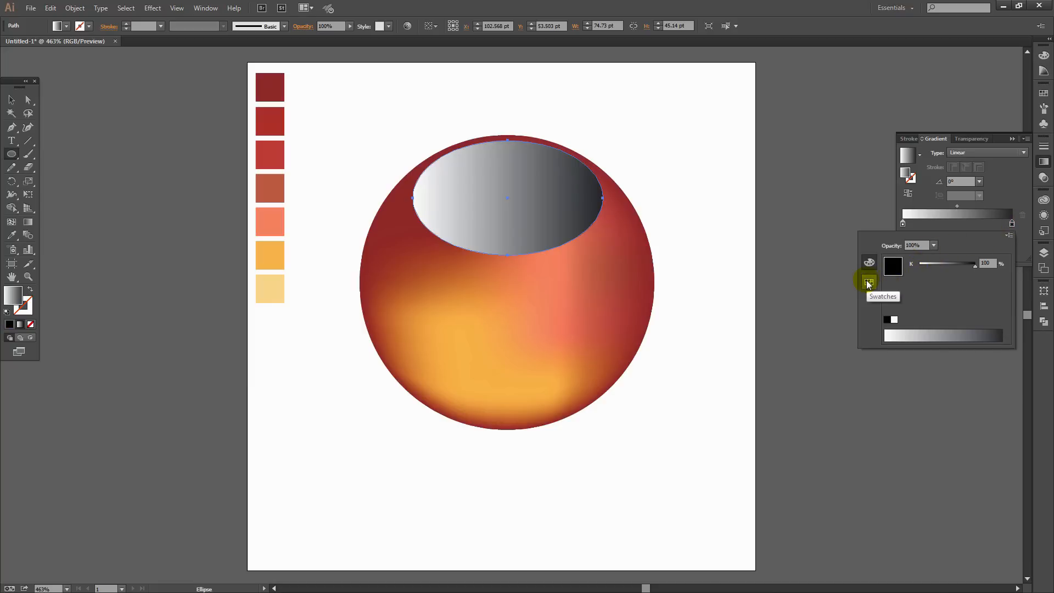
left_click(1009, 235)
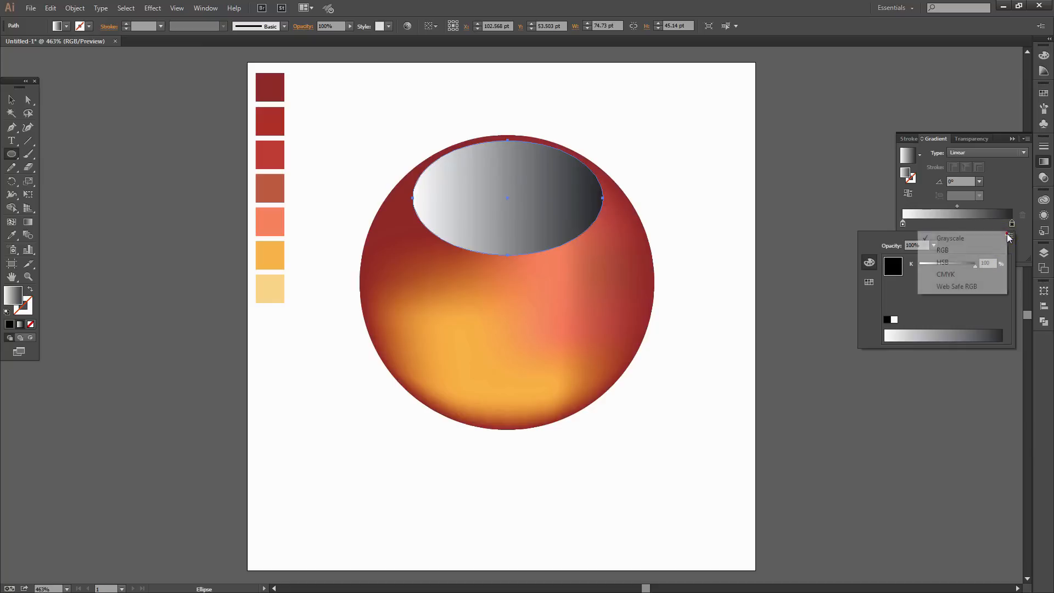
left_click(946, 275)
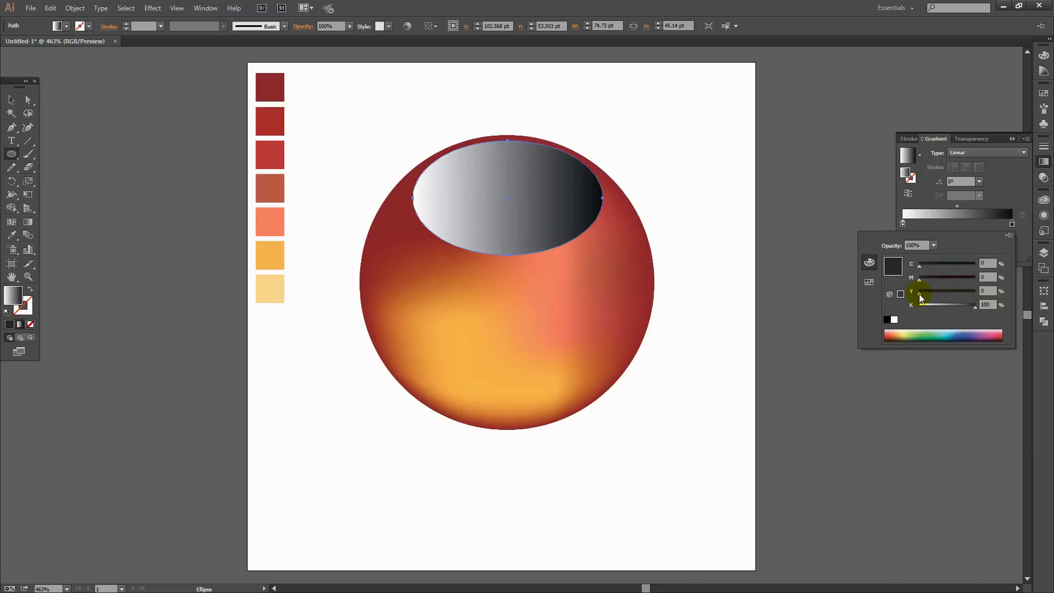
left_click_drag(921, 296, 989, 295)
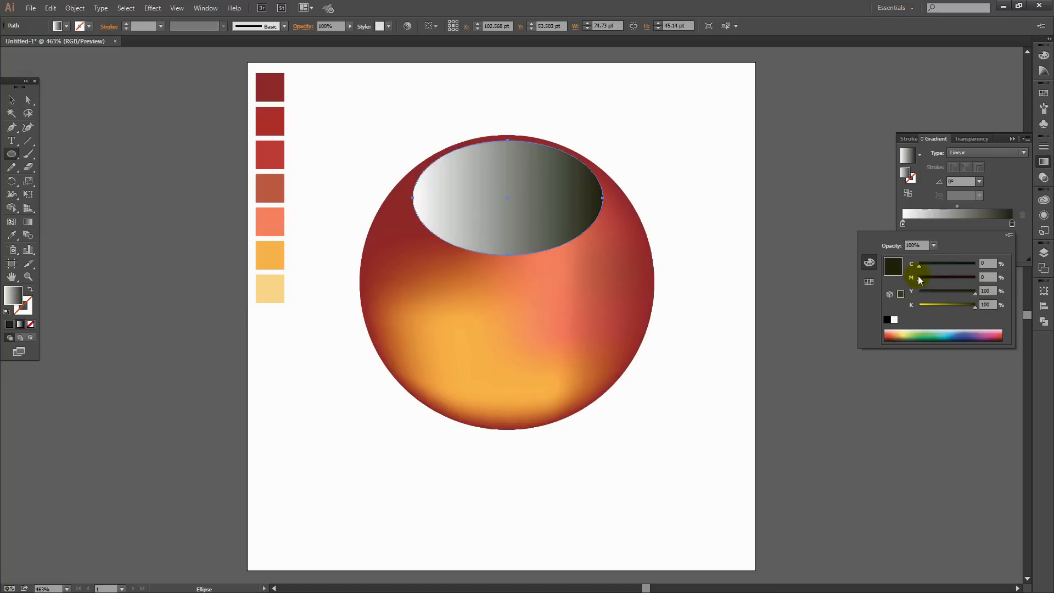
left_click_drag(919, 277, 983, 268)
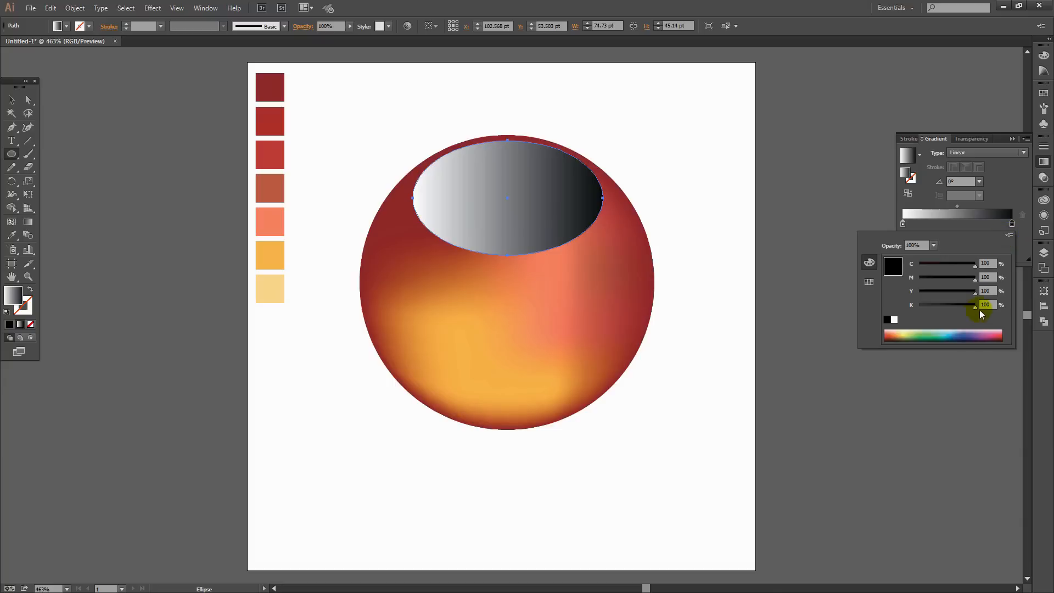
left_click(1012, 224)
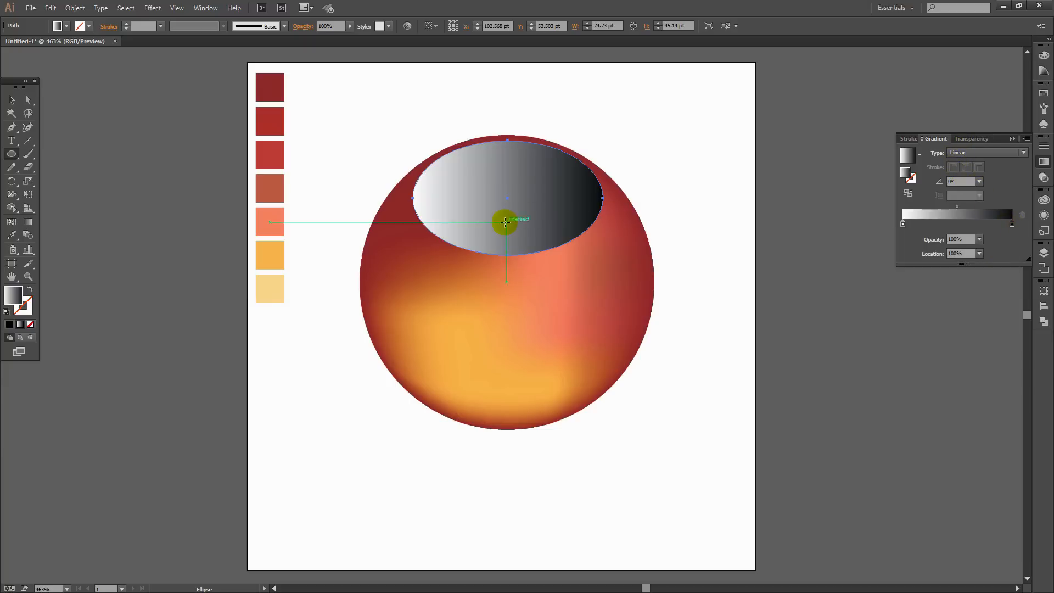
Set the ellipse's gradient angle to 90° and reverse the gradient direction.
left_click(979, 182)
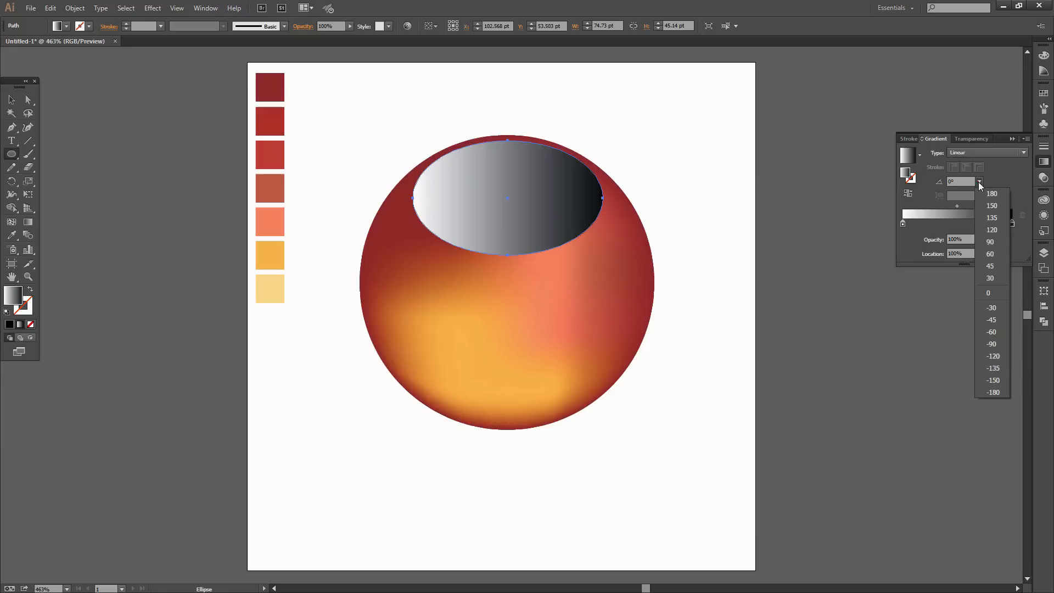
left_click(990, 241)
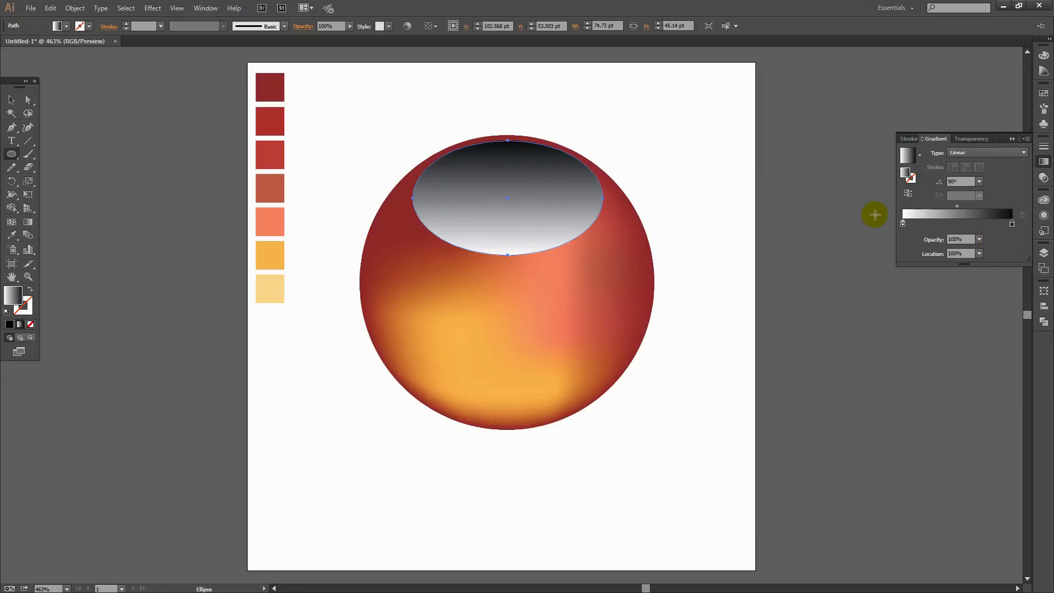
left_click(908, 195)
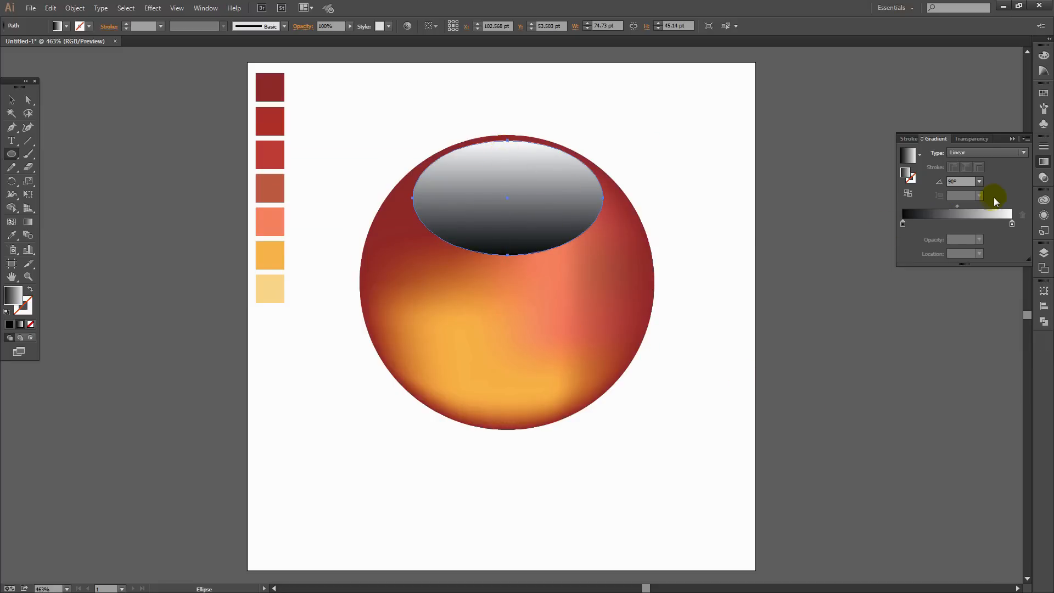
Set the ellipse's blend mode to Screen with 54% opacity and deselect it.
left_click(1043, 178)
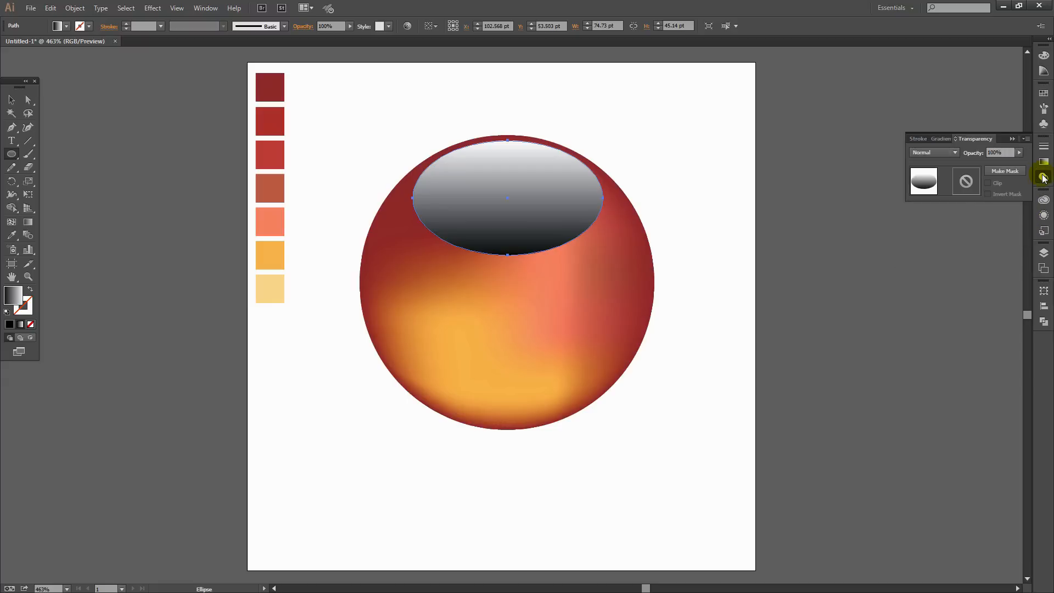
left_click(935, 151)
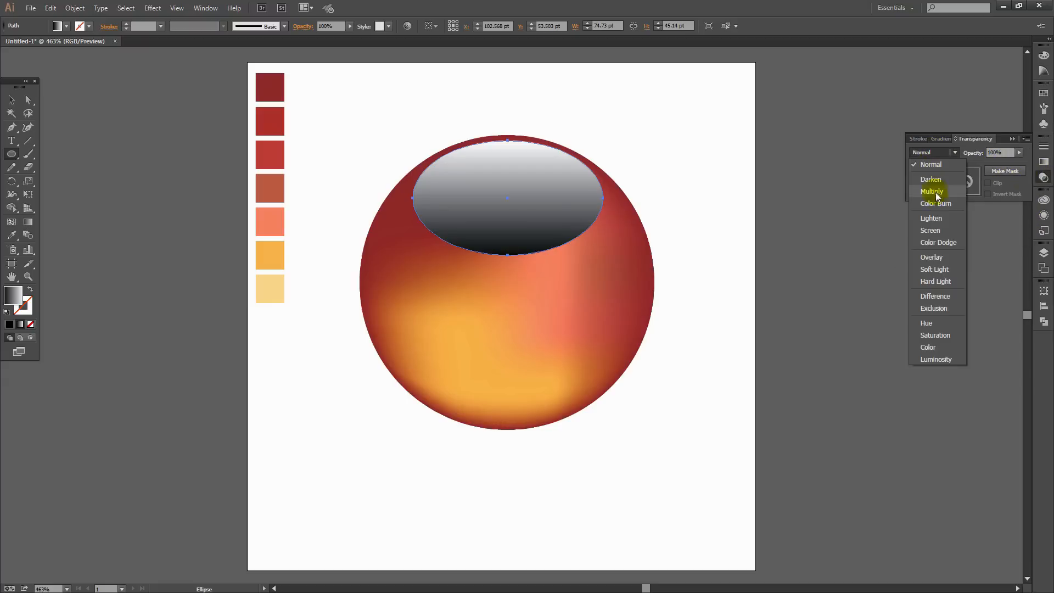
left_click(931, 230)
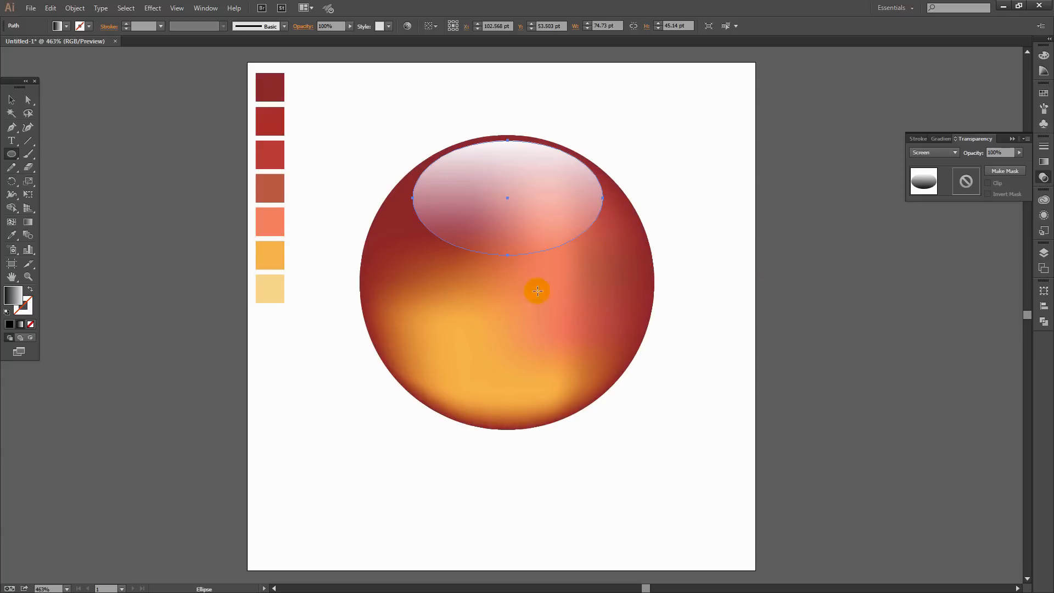
left_click(1019, 153)
left_click_drag(1020, 162, 998, 165)
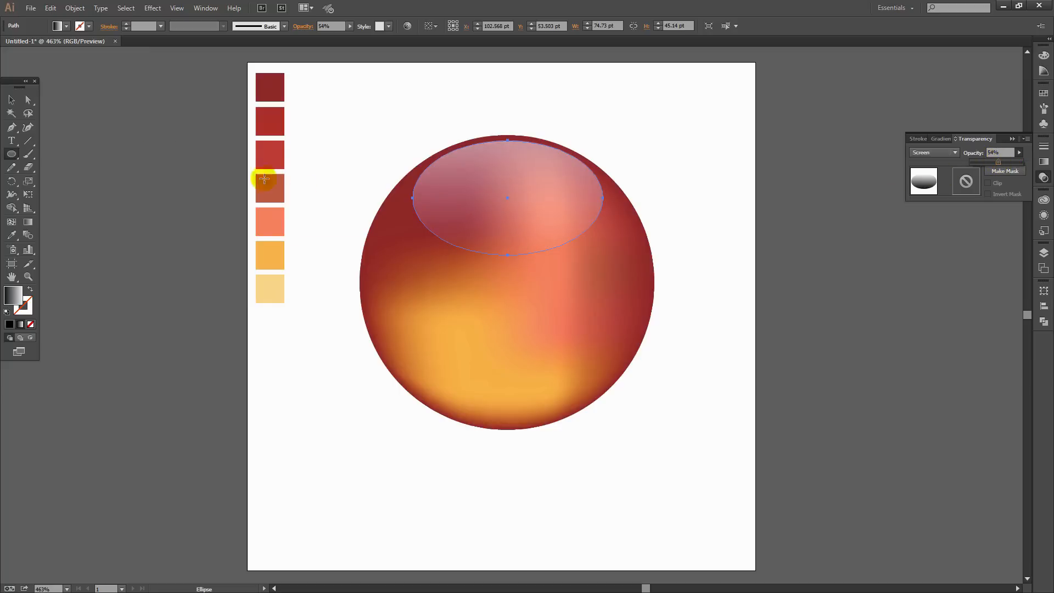
left_click(12, 99)
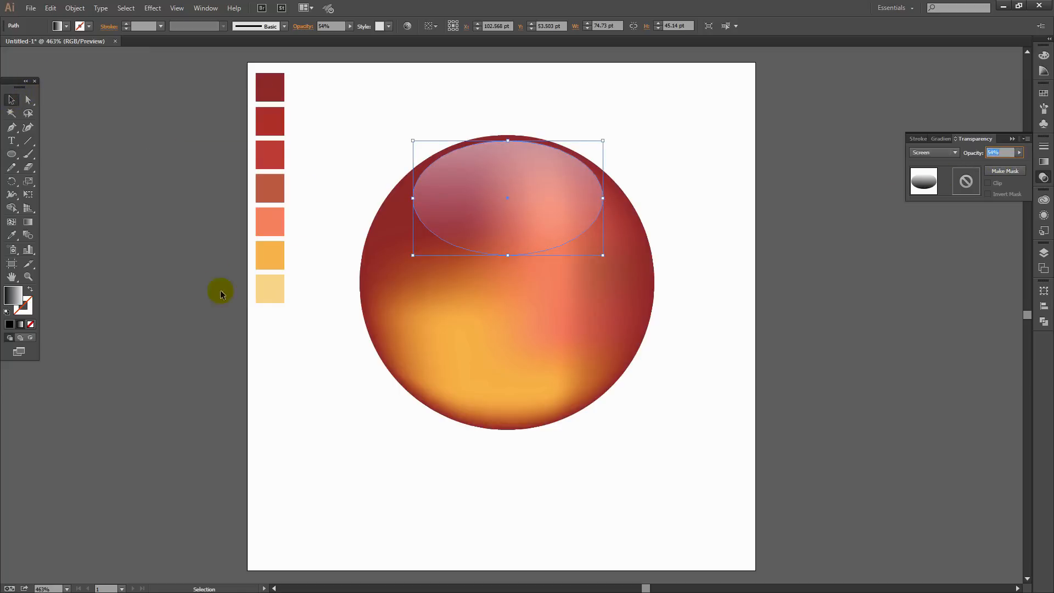
left_click(294, 395)
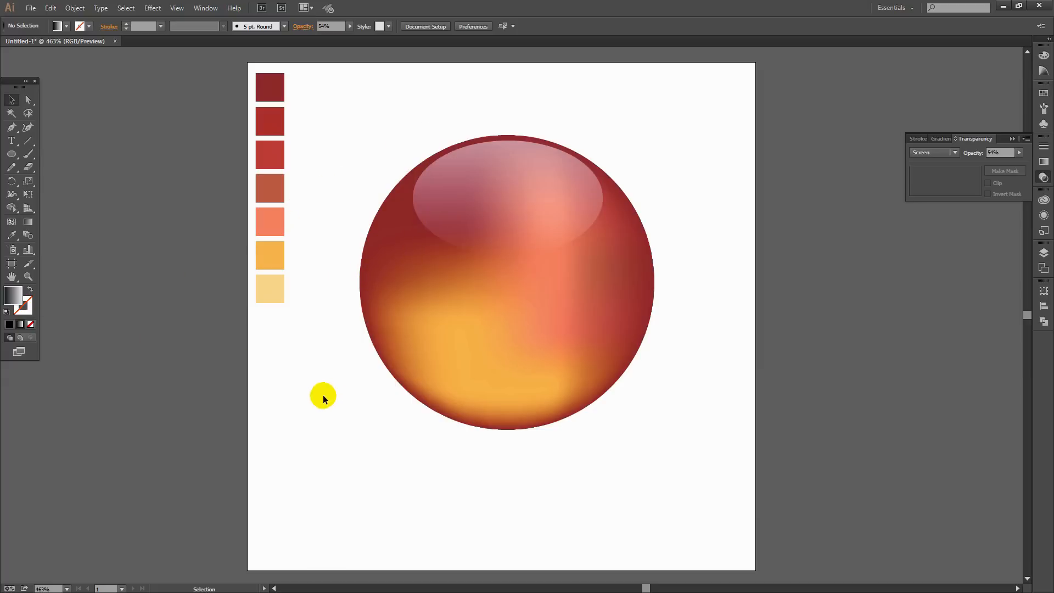
Draw a small square about 6.3 pt wide below the colour samples, filled with the coral sample's colour.
left_click(14, 299)
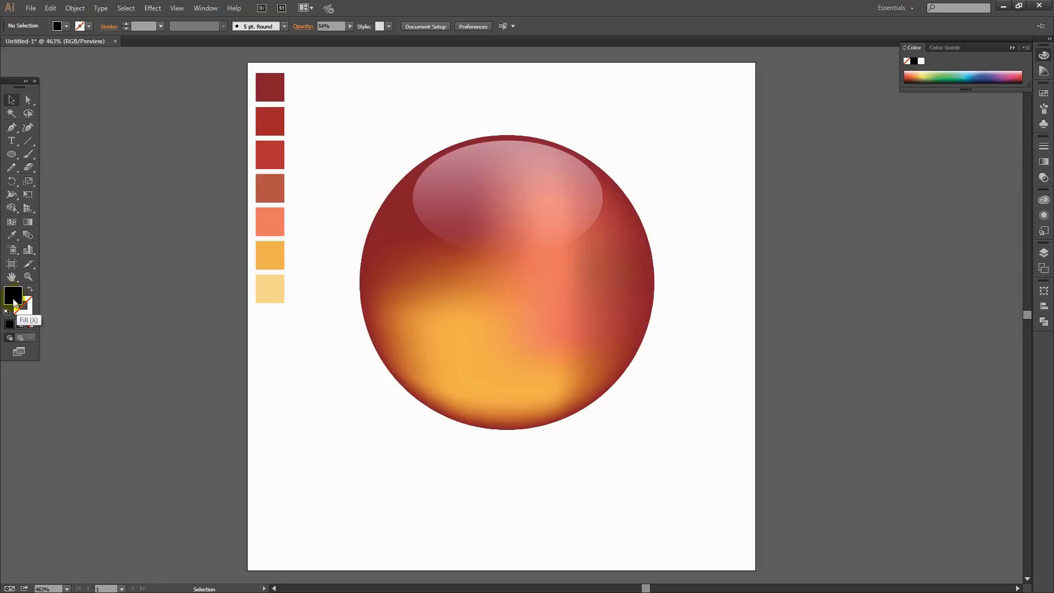
left_click(273, 226)
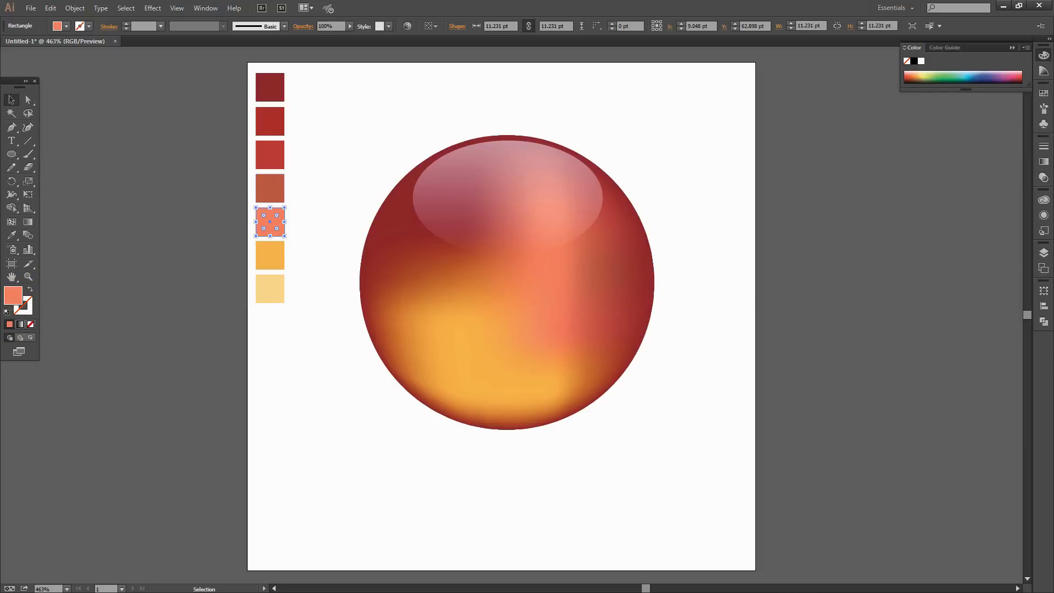
left_click_drag(11, 154, 57, 150)
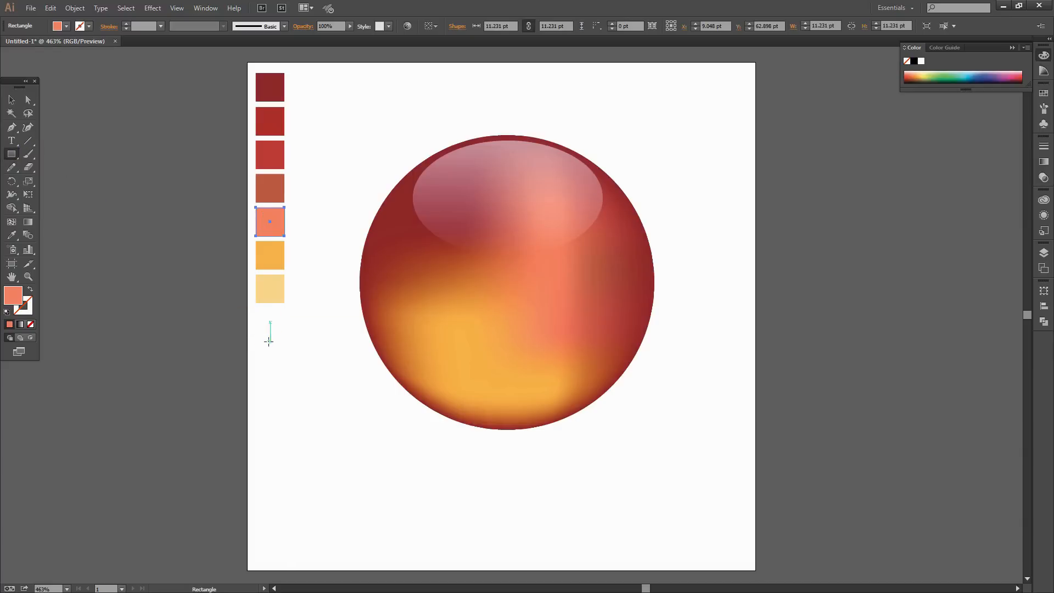
left_click_drag(270, 342, 285, 357)
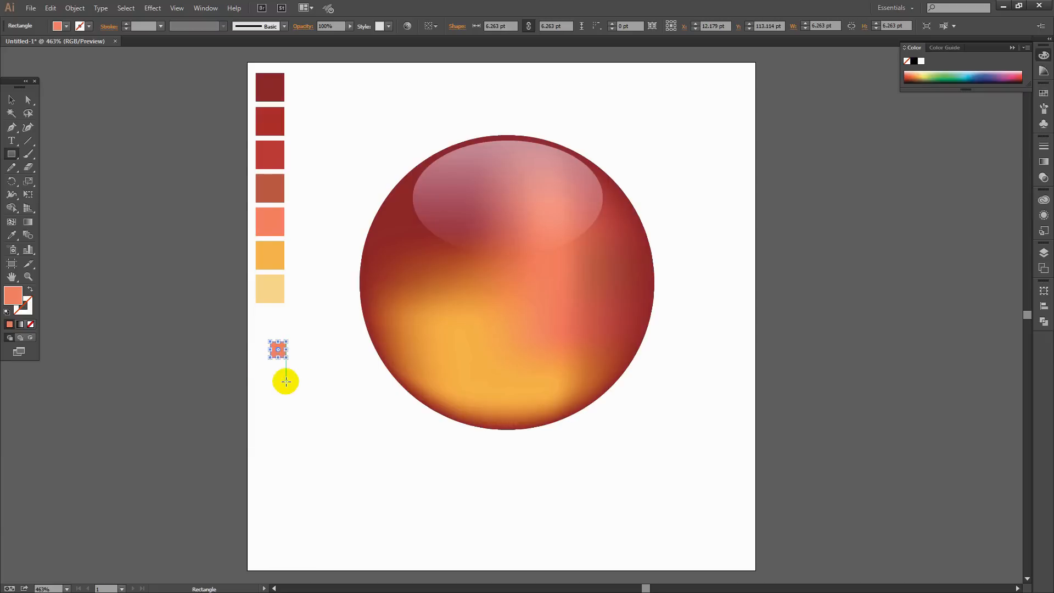
Duplicate the small coral square to the right and copy the pair below, forming a two-by-two grid with narrow gaps.
key("v")
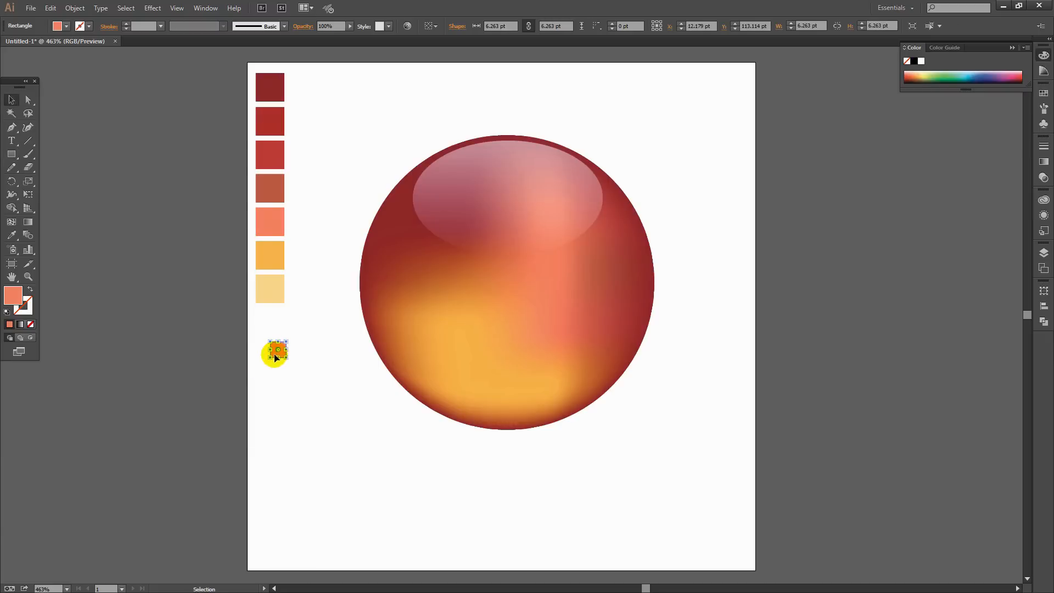
left_click_drag(274, 353, 295, 355)
left_click_drag(314, 391, 294, 376)
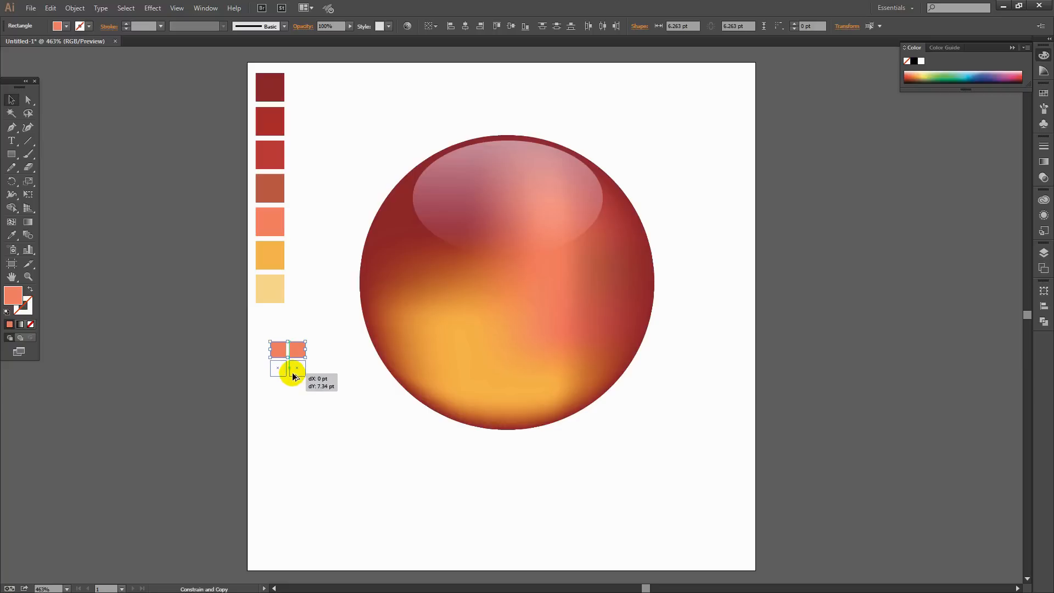
left_click_drag(295, 376, 293, 374)
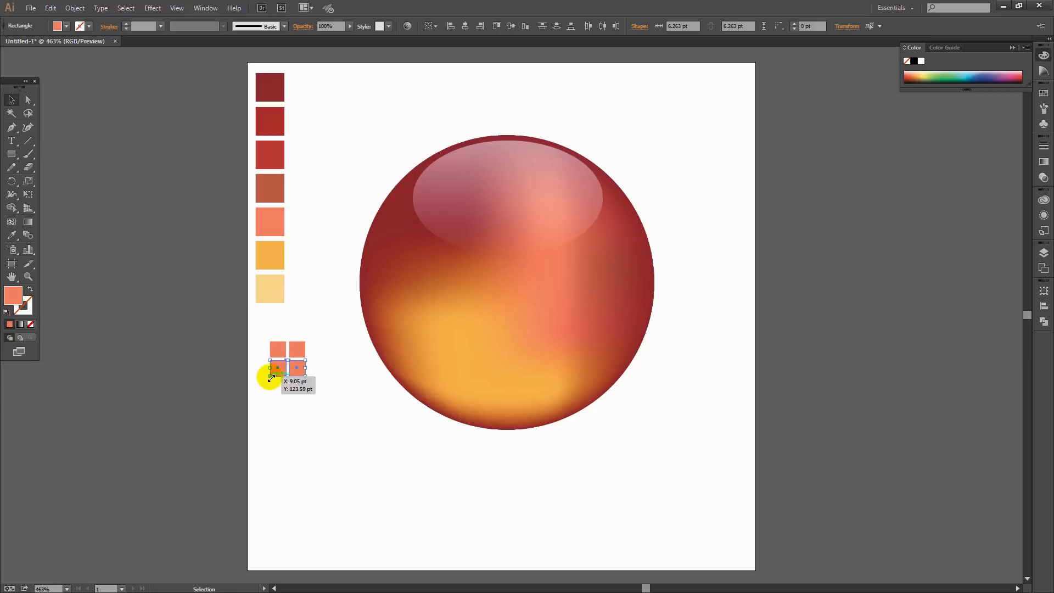
left_click(276, 392)
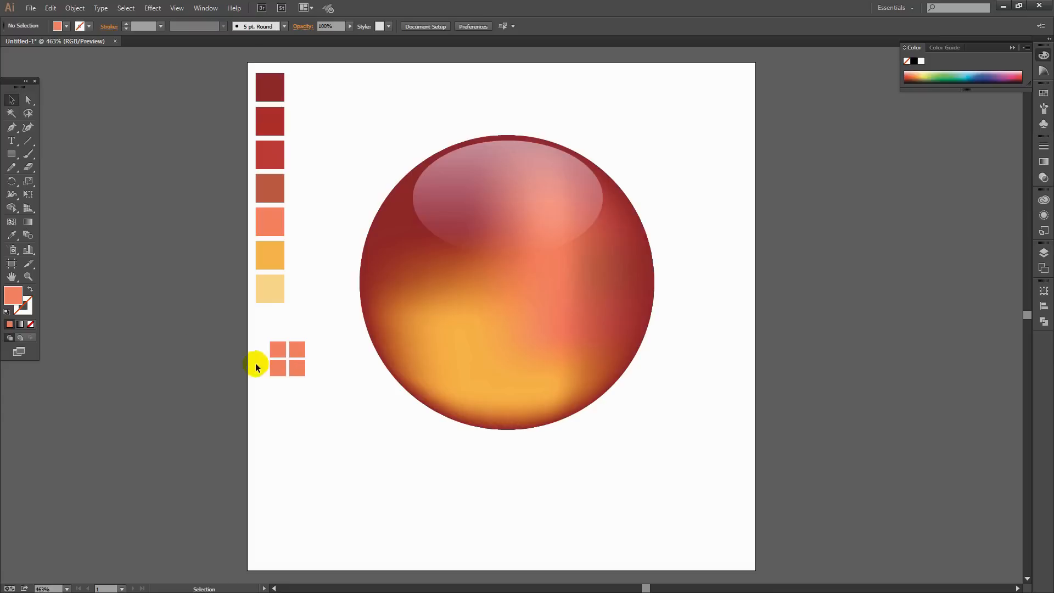
Stretch the lower two squares downward by their bottom anchor points, making the grid about 15 pt tall overall.
left_click(28, 101)
left_click_drag(262, 370, 321, 395)
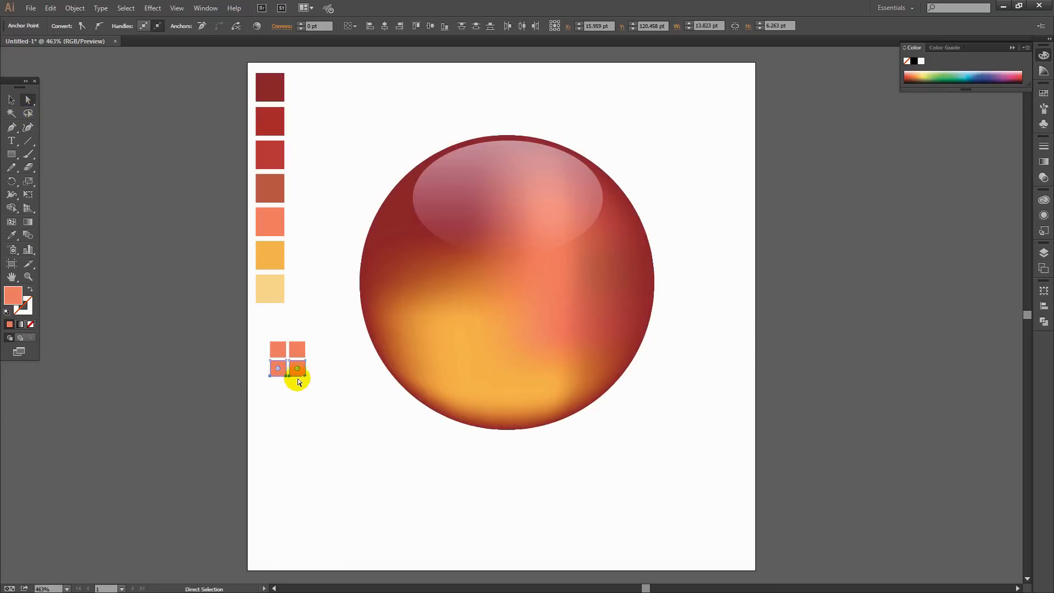
left_click_drag(296, 380, 294, 386)
left_click(310, 423)
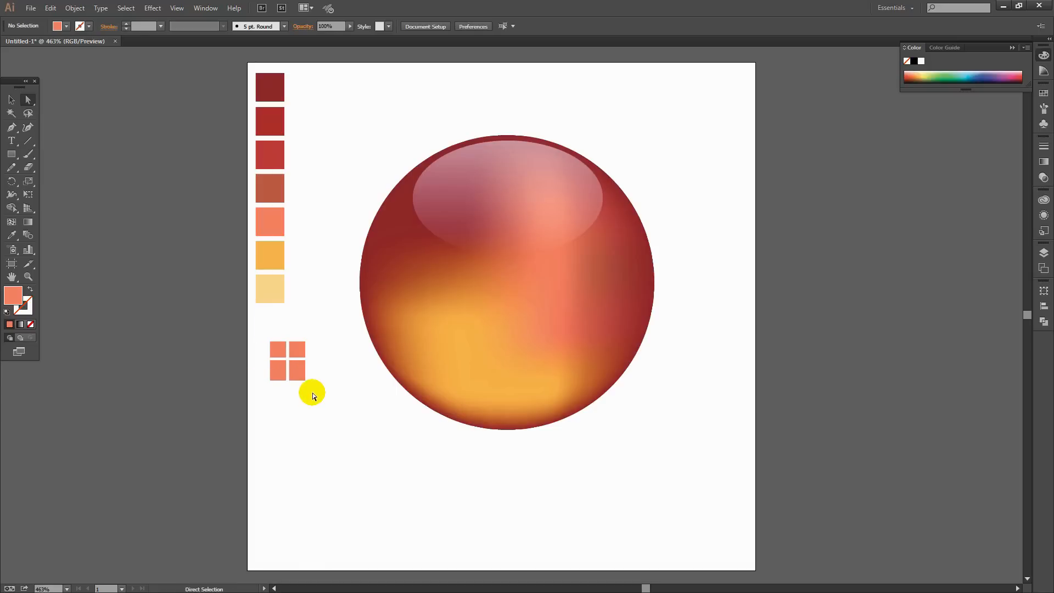
Select all four coral rectangles of the grid, group them and deselect the group.
left_click_drag(311, 394, 250, 329)
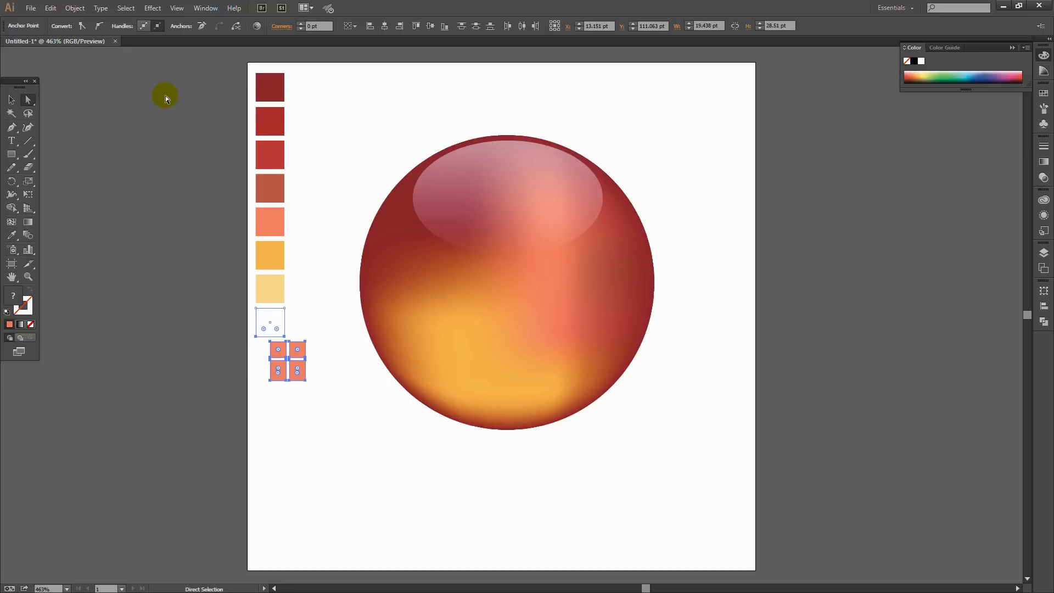
left_click(354, 399)
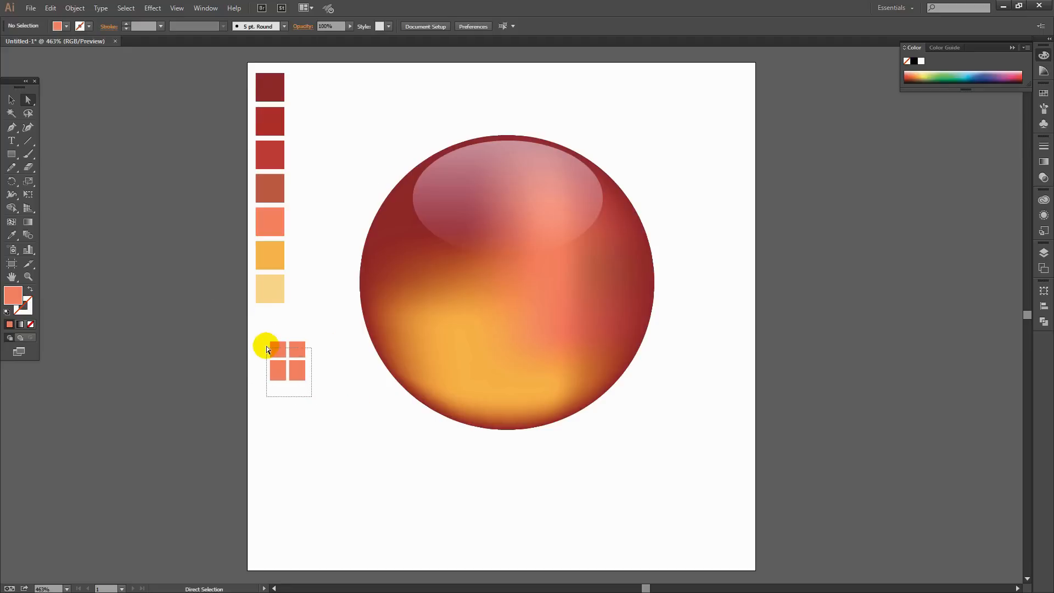
left_click_drag(268, 345, 267, 338)
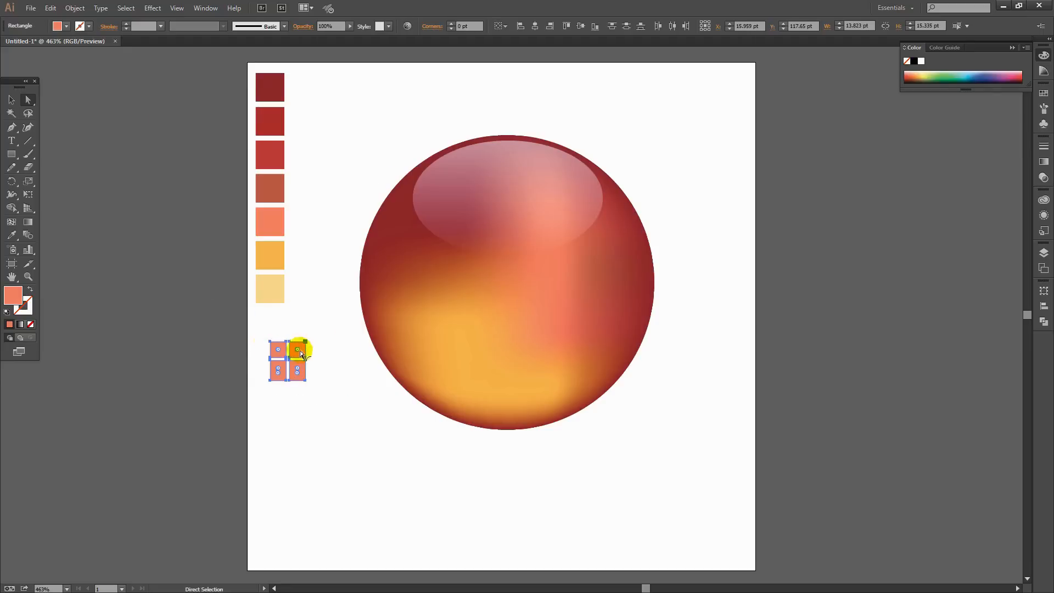
left_click(76, 8)
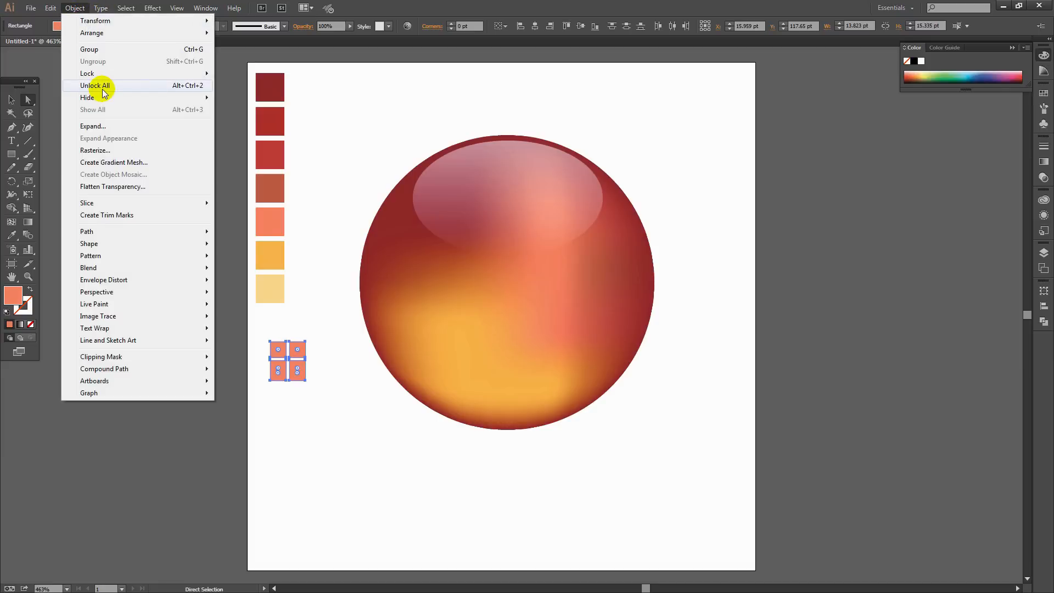
left_click(91, 50)
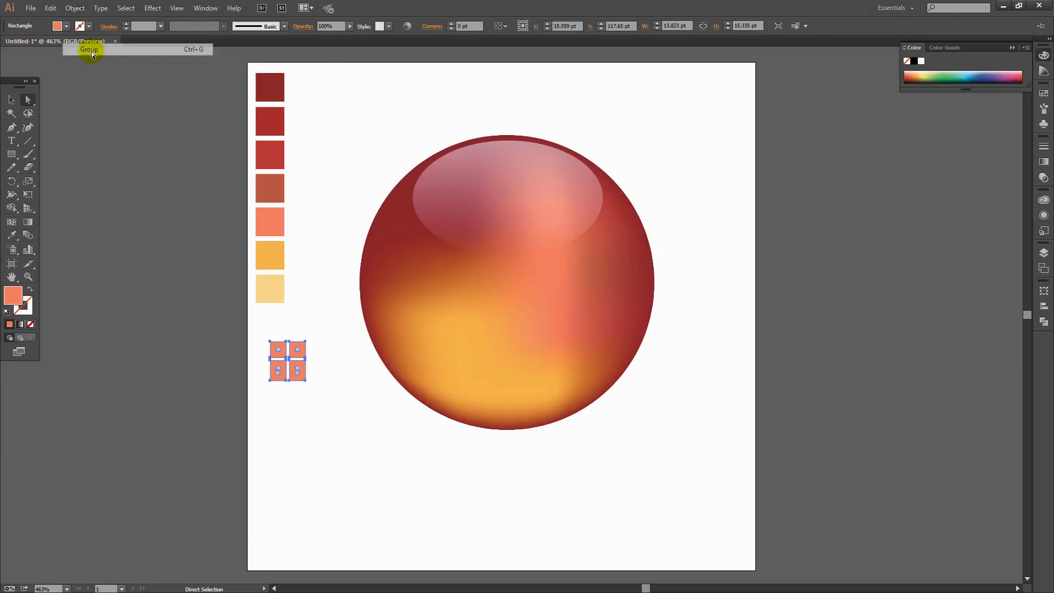
key("v")
left_click(312, 405)
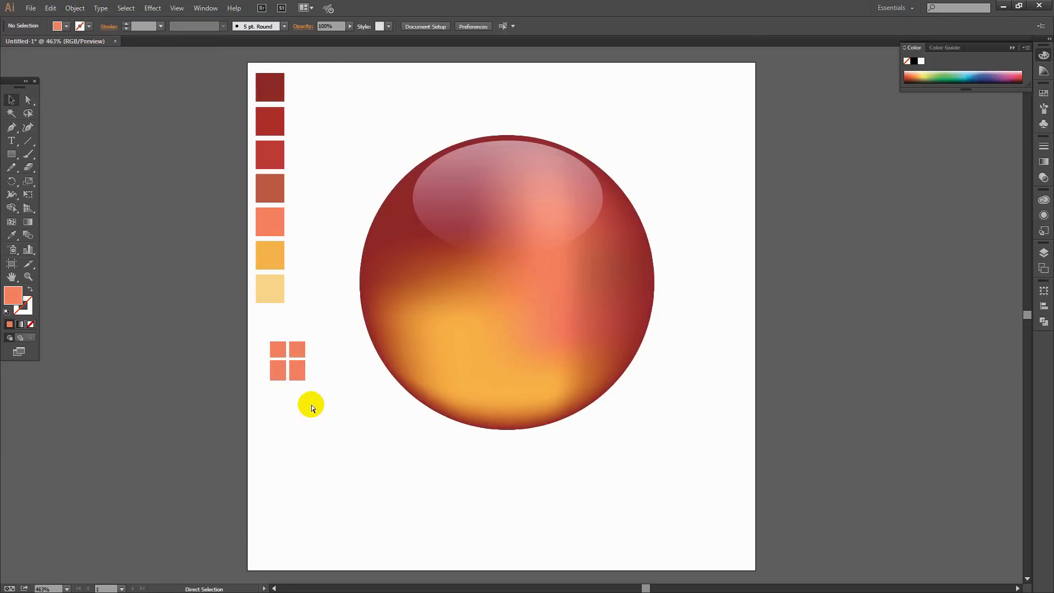
Move the grouped coral grid onto the sphere's left edge, lock the elliptical highlight and keep the grid selected.
left_click(284, 370)
left_click_drag(299, 379, 397, 272)
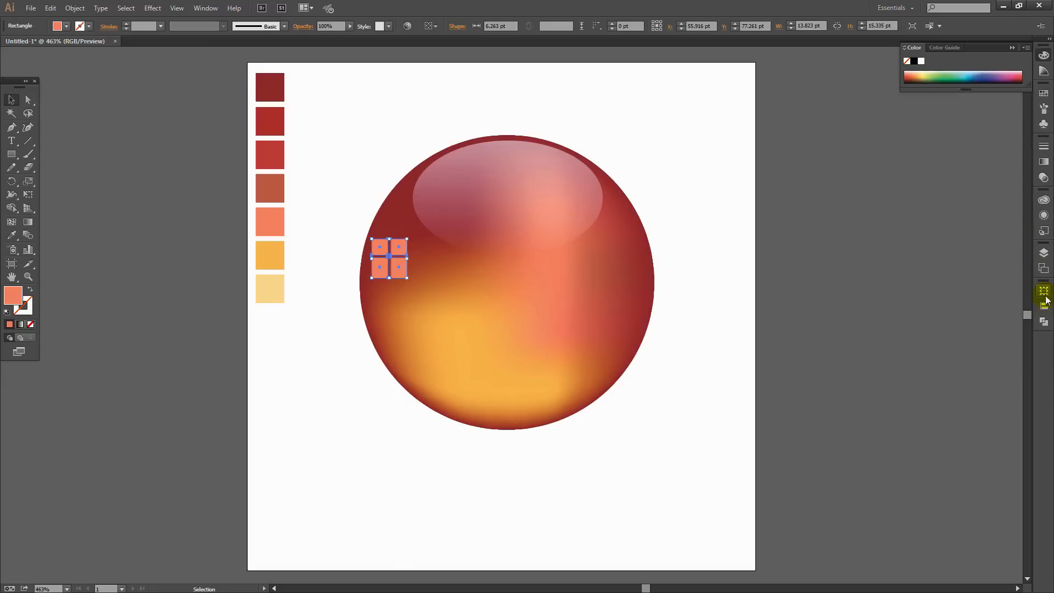
left_click(1044, 252)
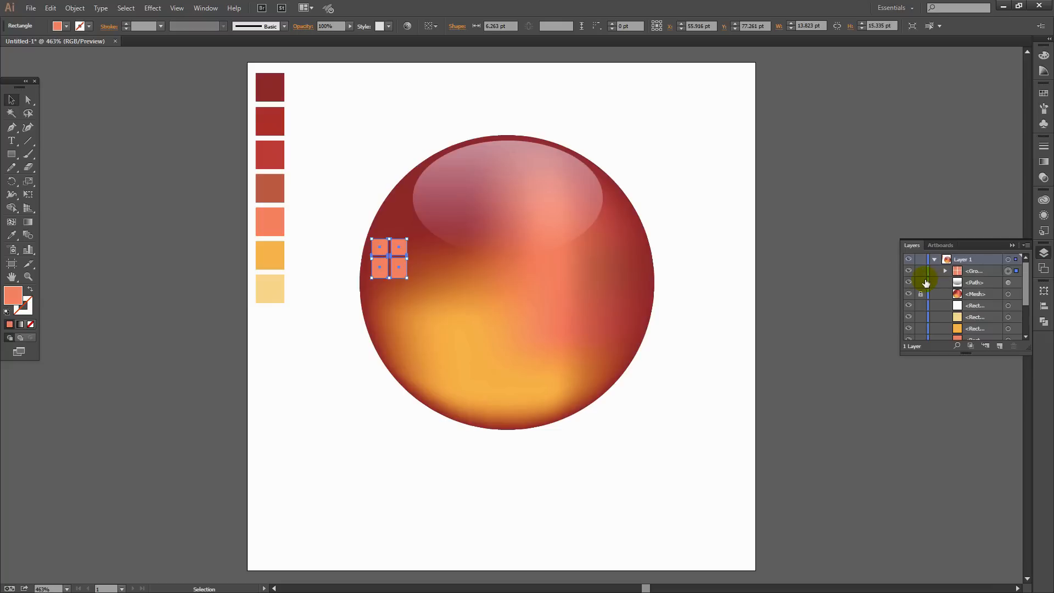
left_click(922, 282)
left_click(727, 459)
left_click_drag(391, 279, 395, 240)
Apply an Arc warp effect with vertical orientation to the coral grid, with the preview on.
left_click(153, 9)
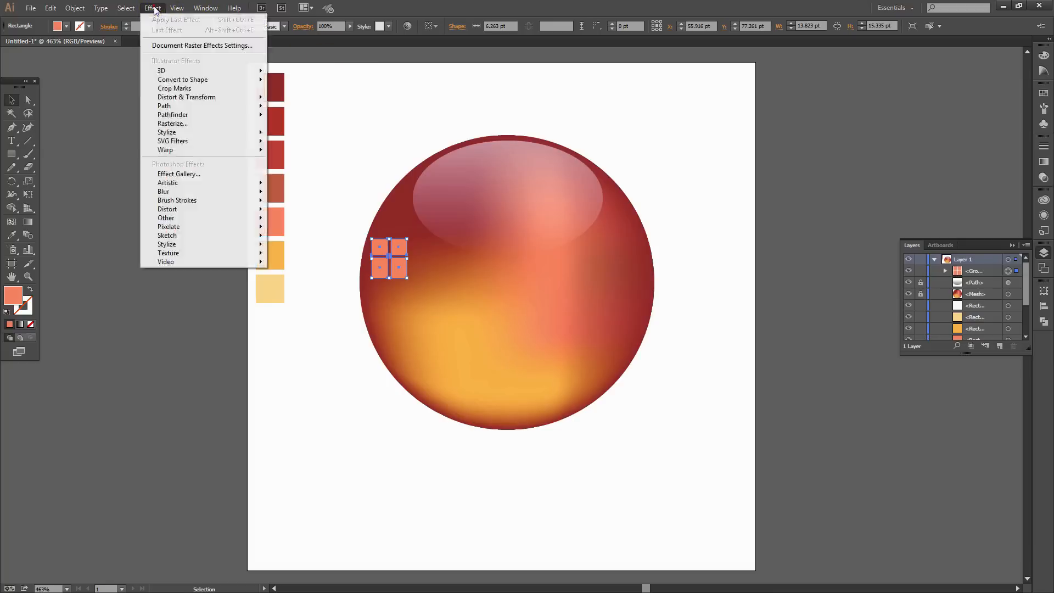
left_click(153, 9)
left_click(154, 9)
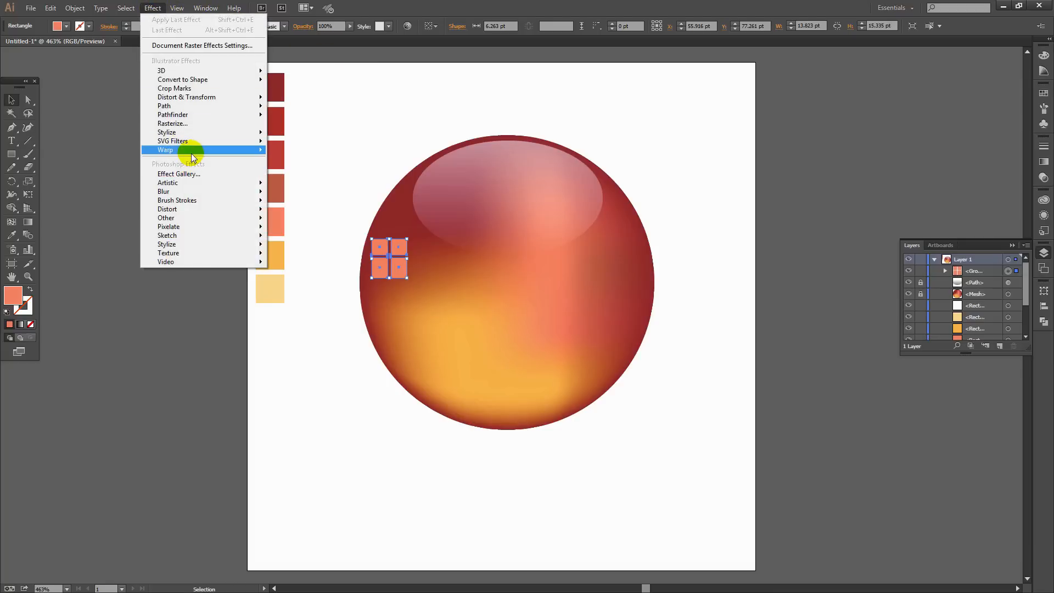
mouse_move(187, 150)
left_click(78, 152)
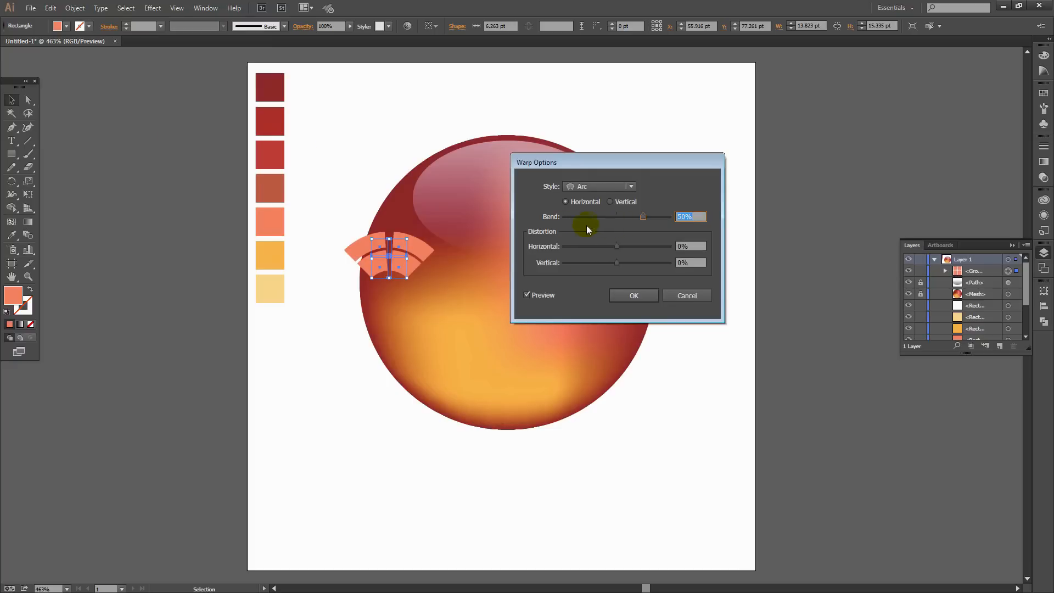
left_click(374, 253)
left_click(610, 203)
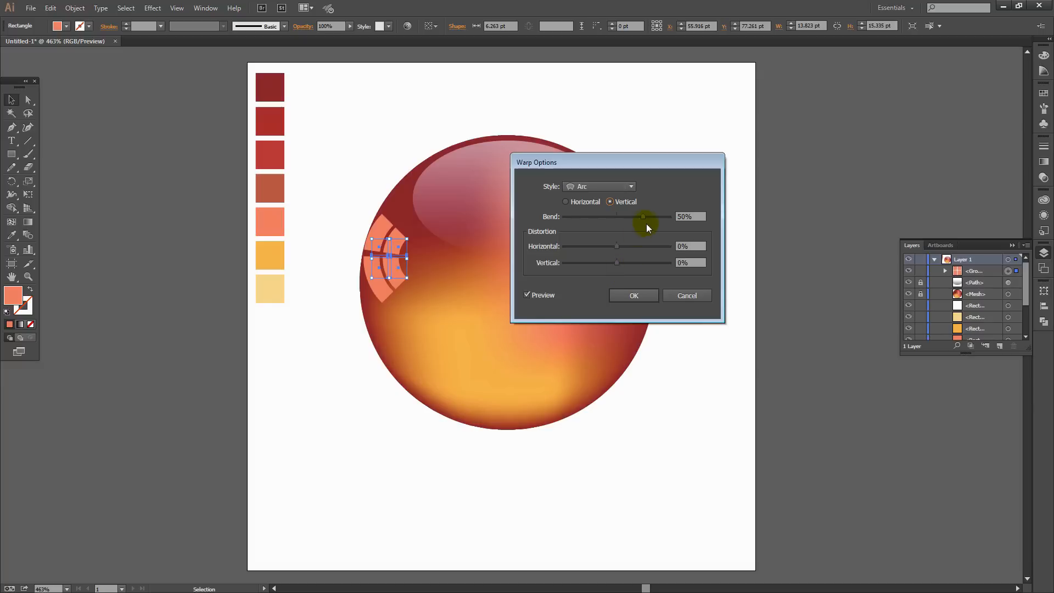
Set the warp's bend to 22%, horizontal distortion to -14% and vertical distortion to 0%, and apply it.
left_click_drag(644, 217, 610, 242)
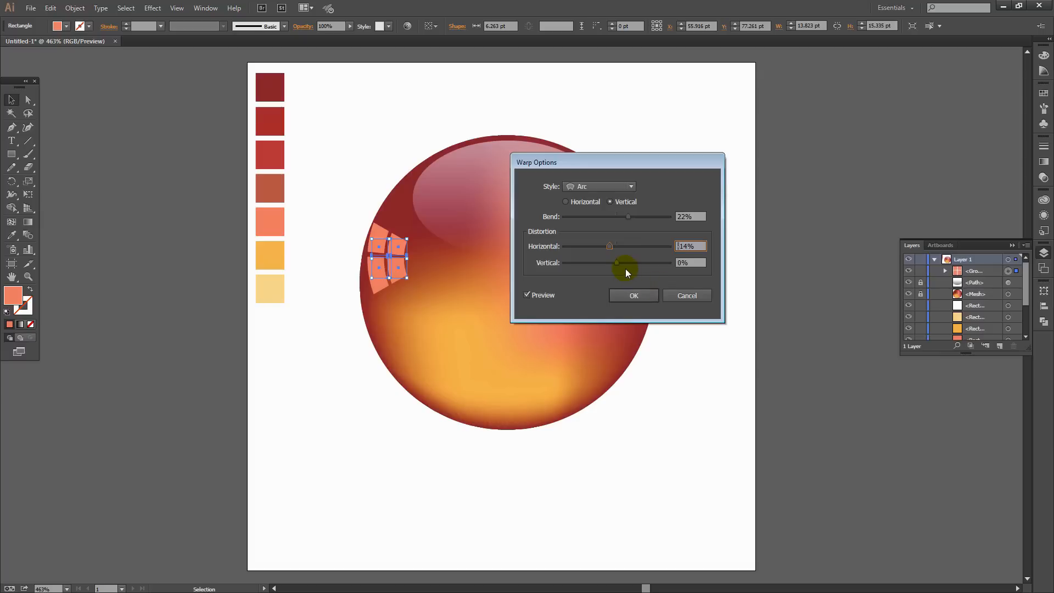
left_click_drag(616, 262, 606, 262)
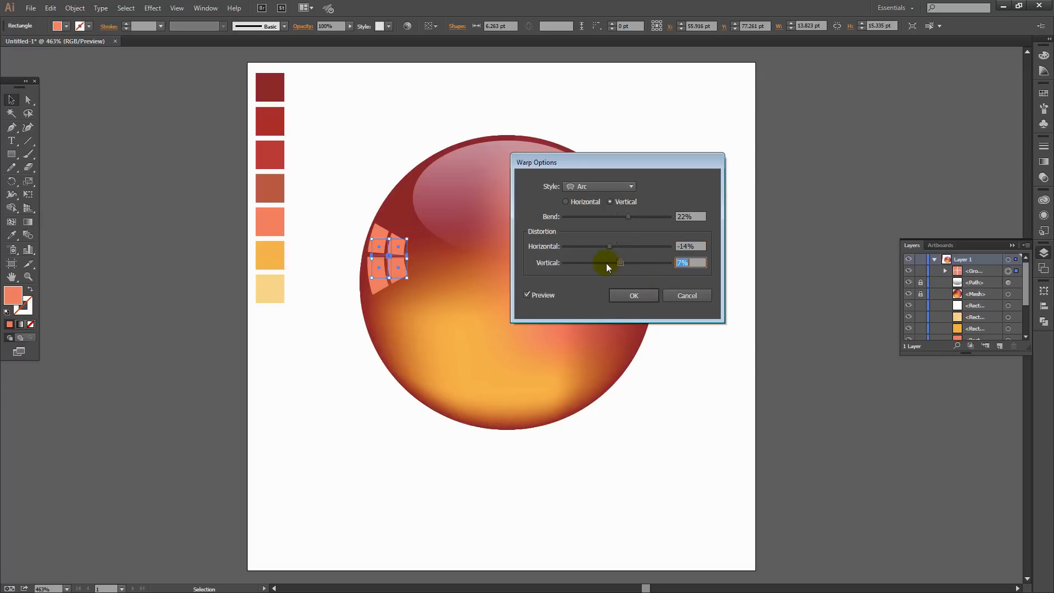
left_click(658, 263)
type("0")
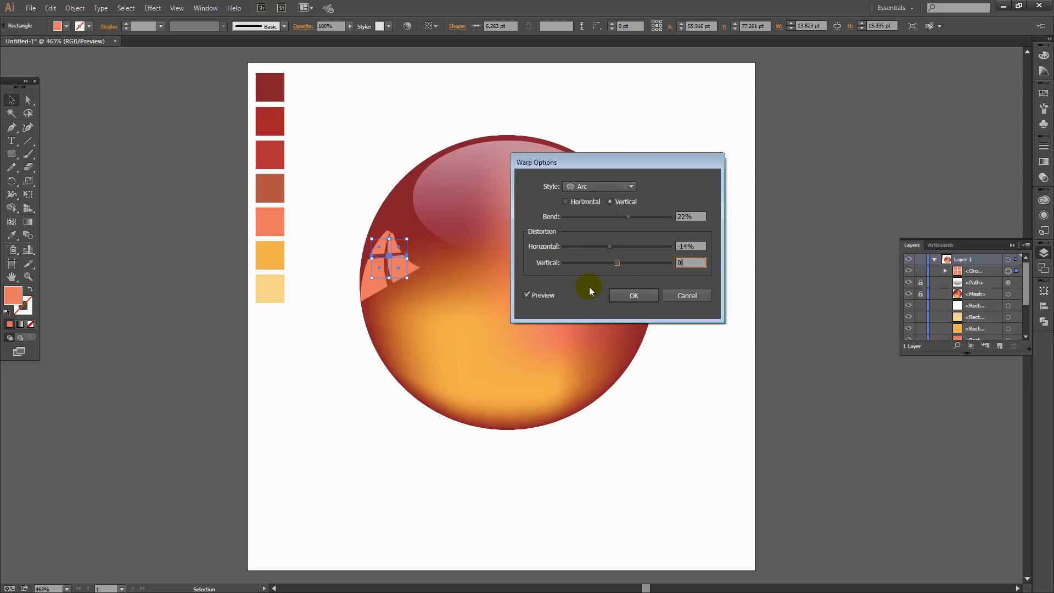
key("Tab")
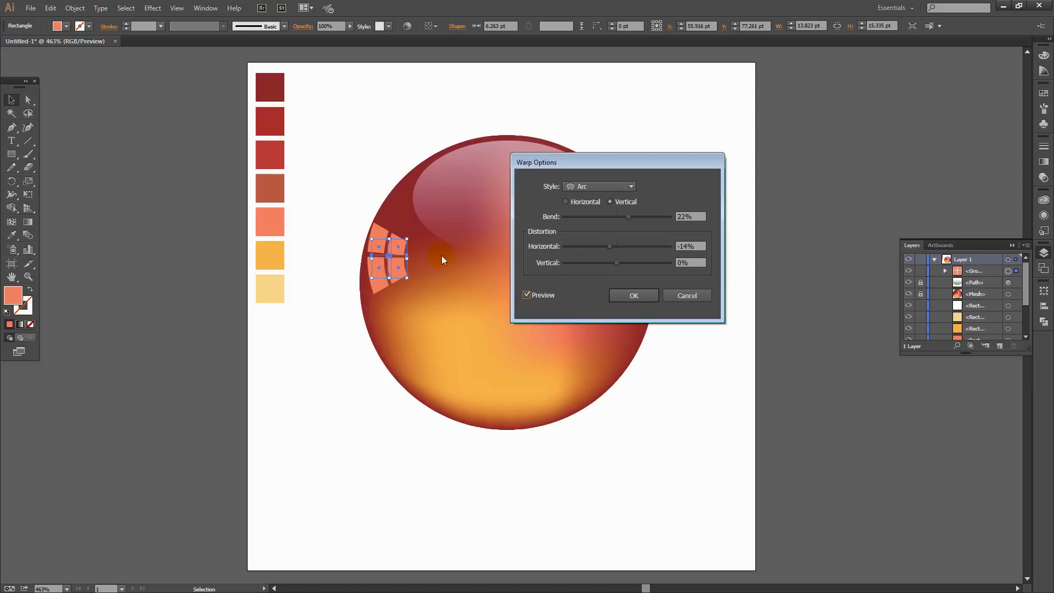
left_click(635, 296)
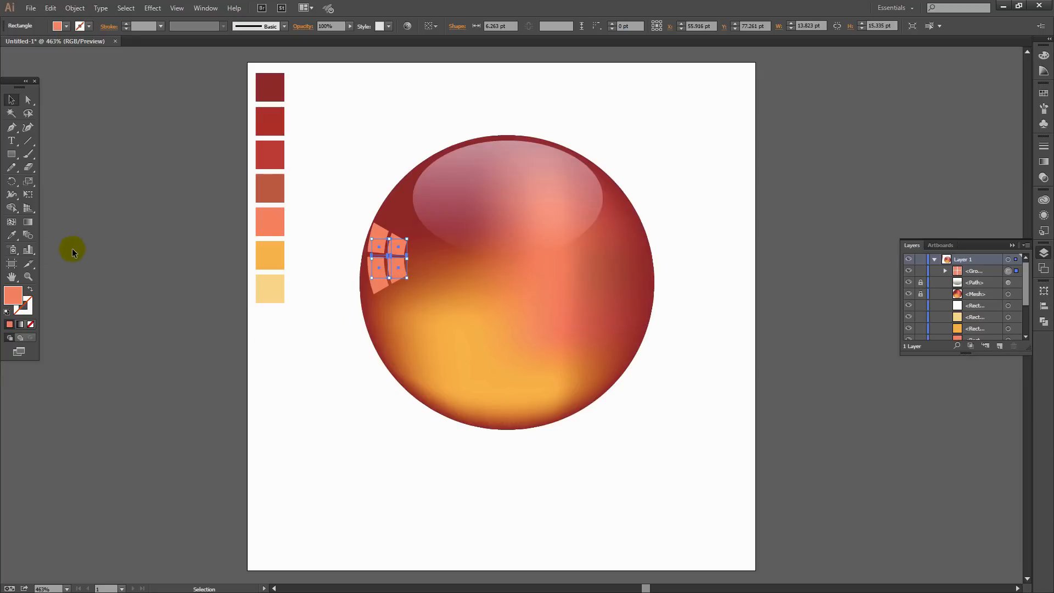
Fill the warped window grid with the white sample's colour using the Eyedropper.
left_click(11, 236)
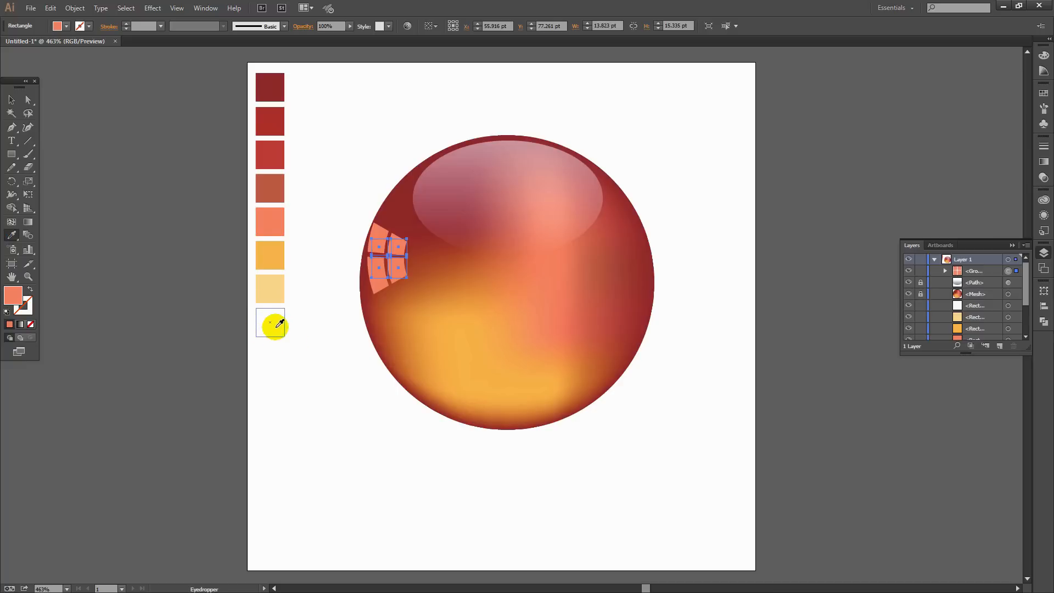
left_click(277, 326)
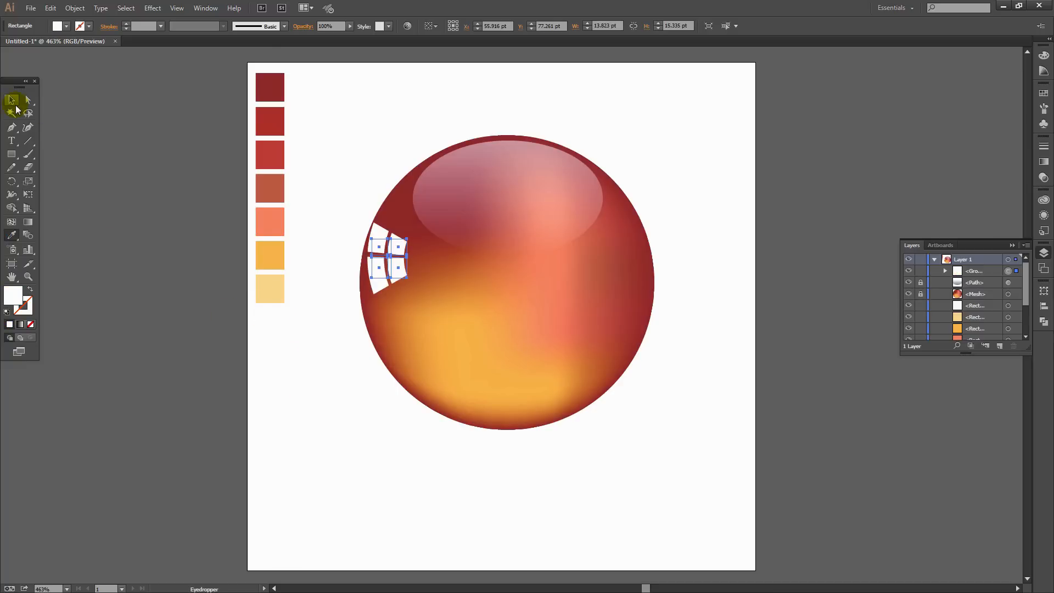
left_click(12, 101)
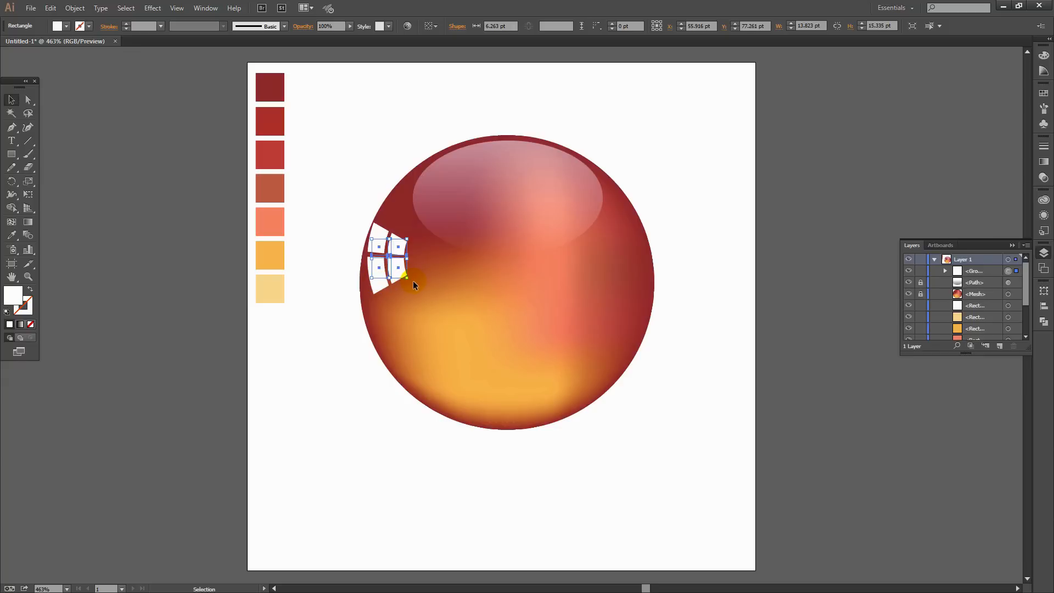
Tilt the white window clockwise and narrow it to about 15.6 pt wide so it follows the sphere's left edge.
left_click_drag(409, 280, 411, 278)
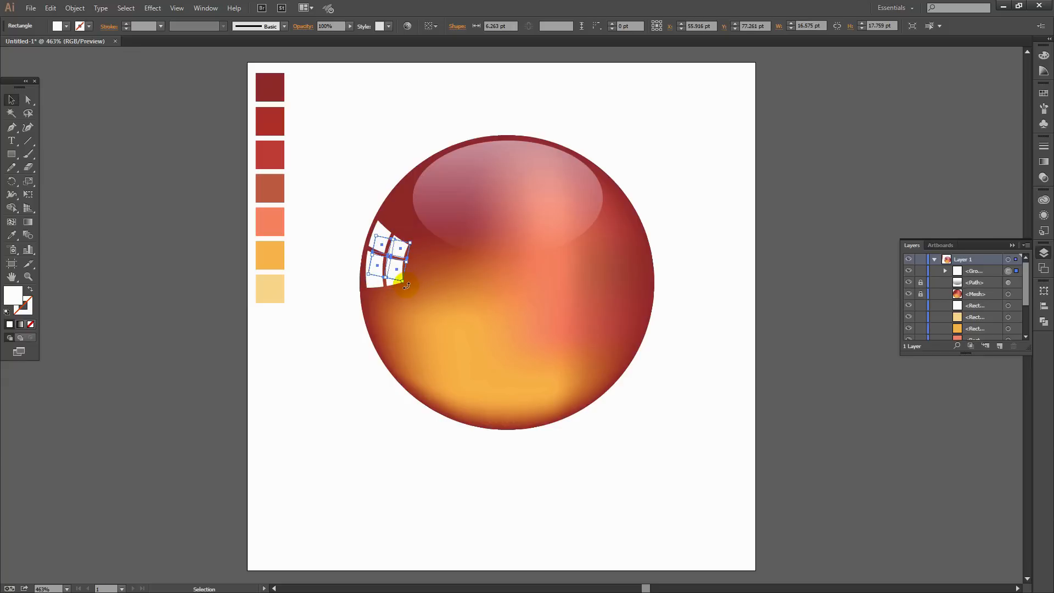
left_click(406, 286)
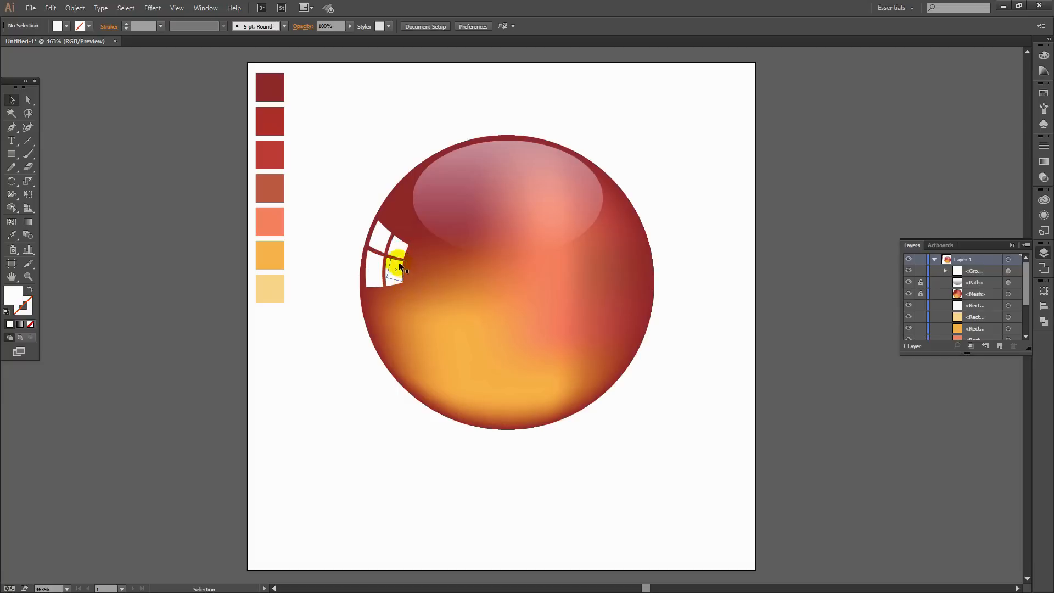
left_click(400, 271)
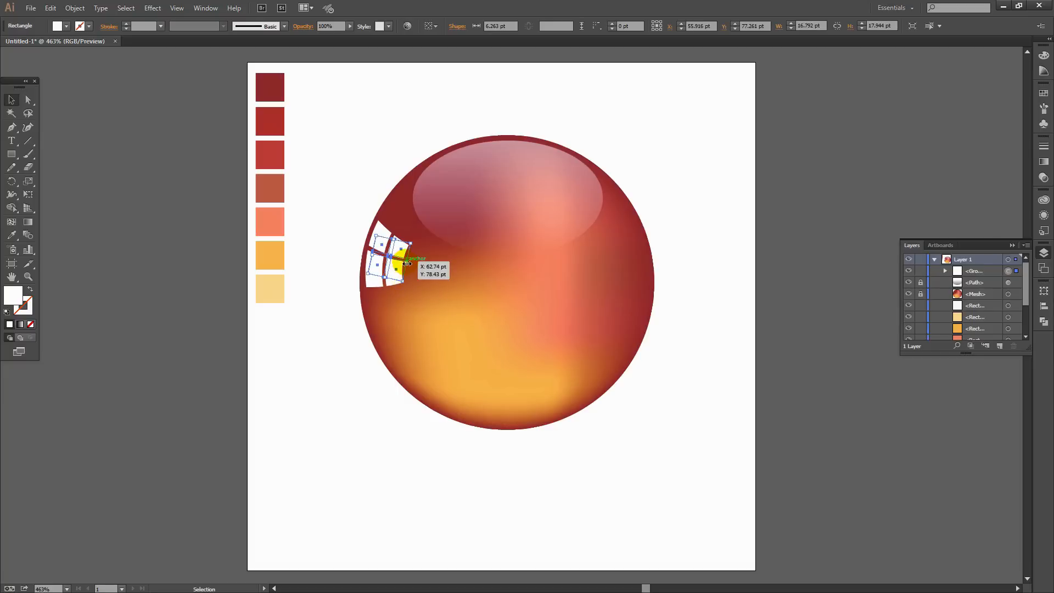
left_click_drag(406, 264, 401, 284)
left_click(341, 308)
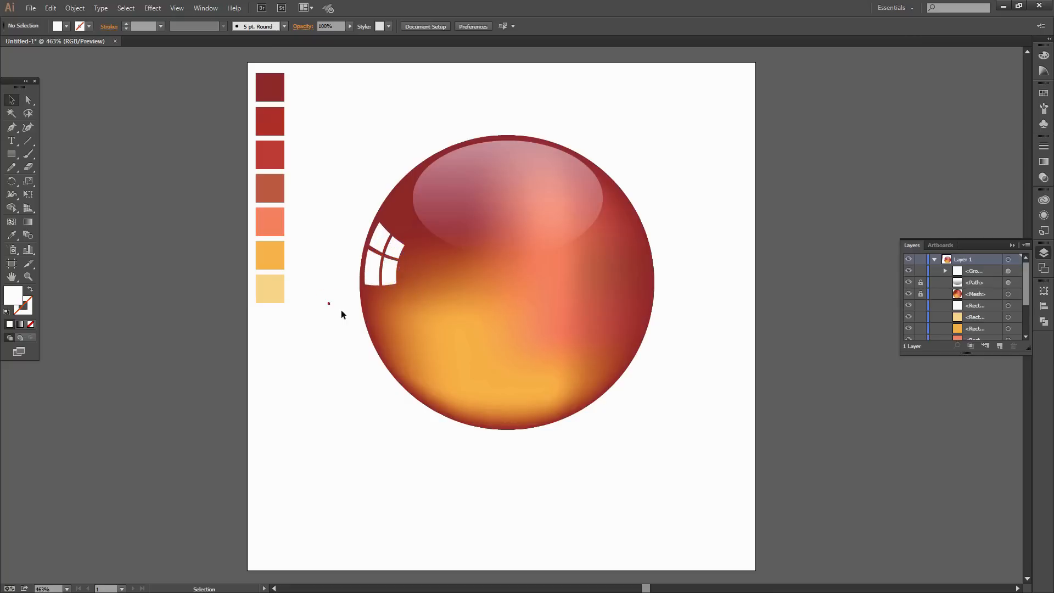
Set the white window's blend mode to Screen and its opacity to 32%.
left_click(367, 259)
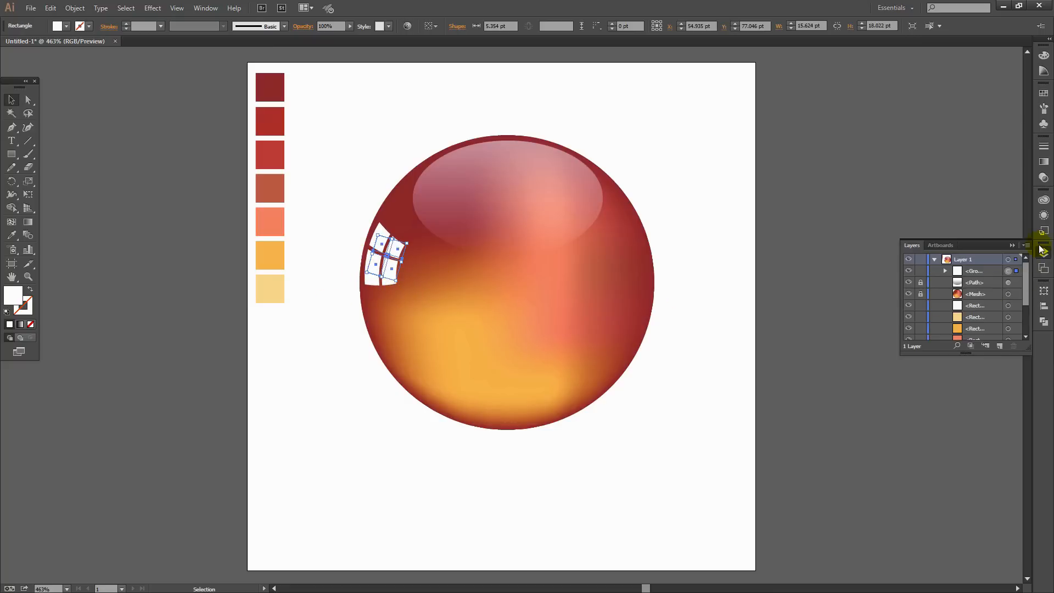
left_click(1044, 179)
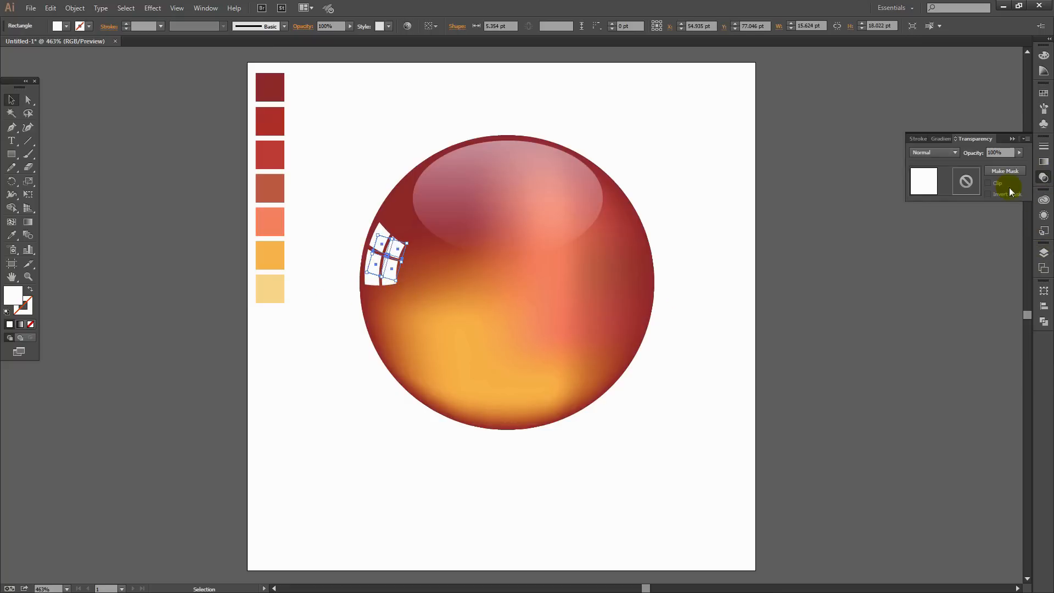
left_click(936, 154)
left_click(925, 230)
left_click(923, 229)
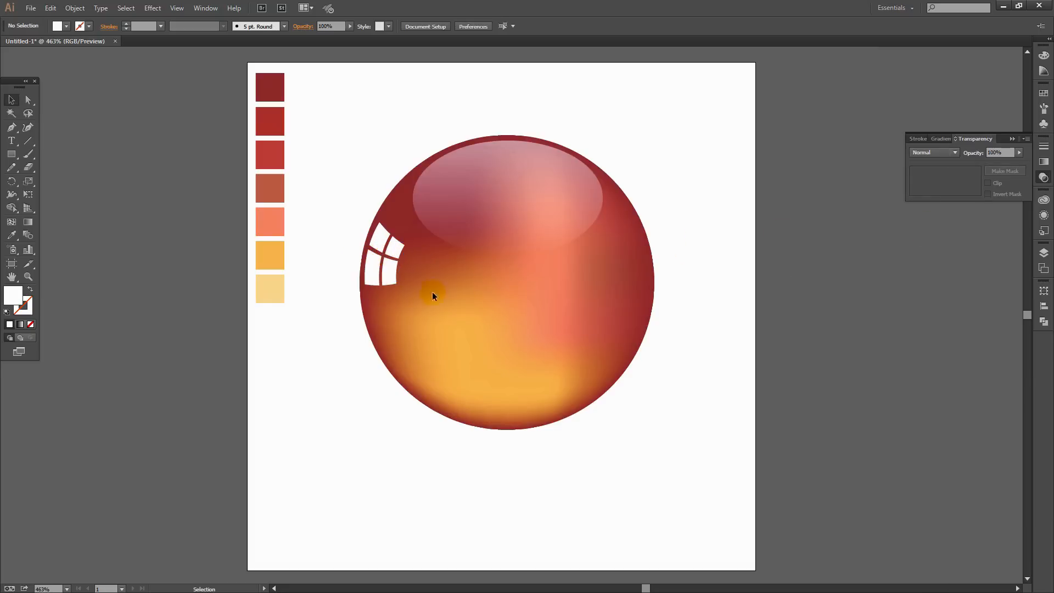
left_click(383, 262)
left_click(1001, 155)
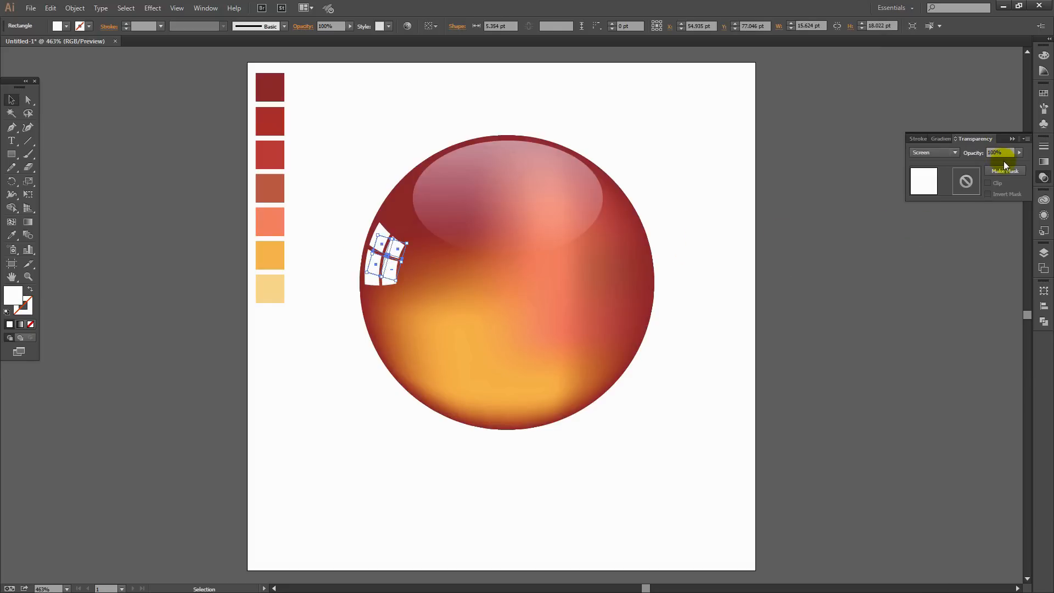
left_click(1017, 155)
left_click_drag(1019, 162, 1014, 162)
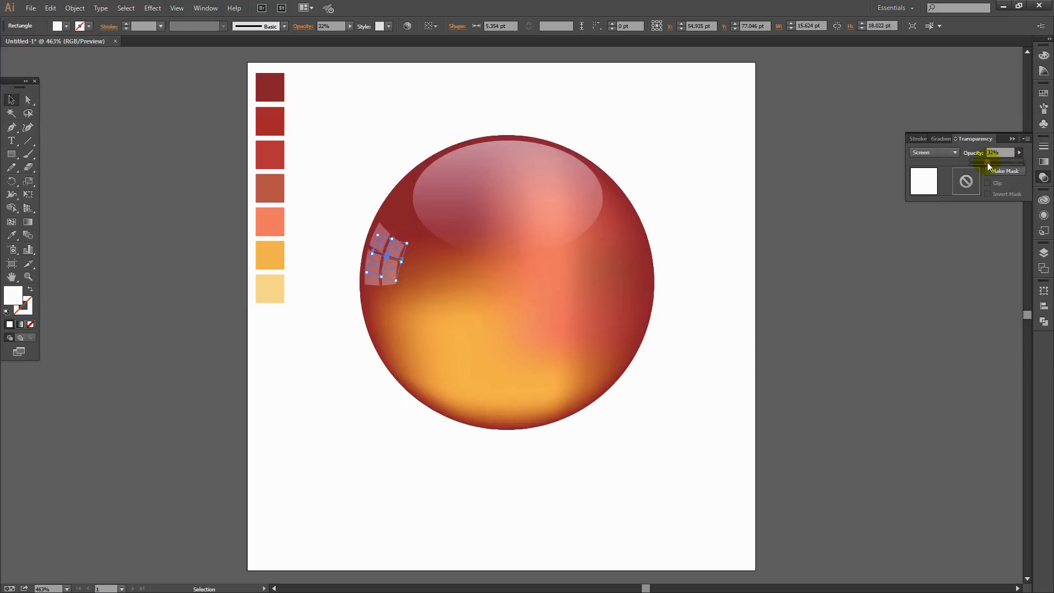
left_click(709, 416)
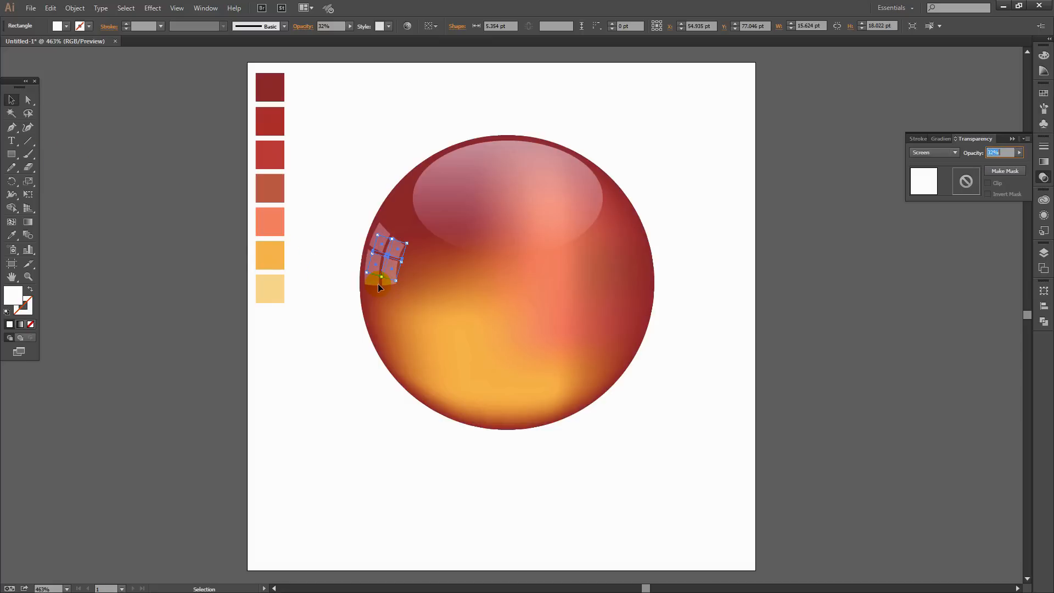
Copy the window reflection to the sphere's right side and set the copy's Arc warp bend to -22%.
left_click_drag(390, 279, 340, 426)
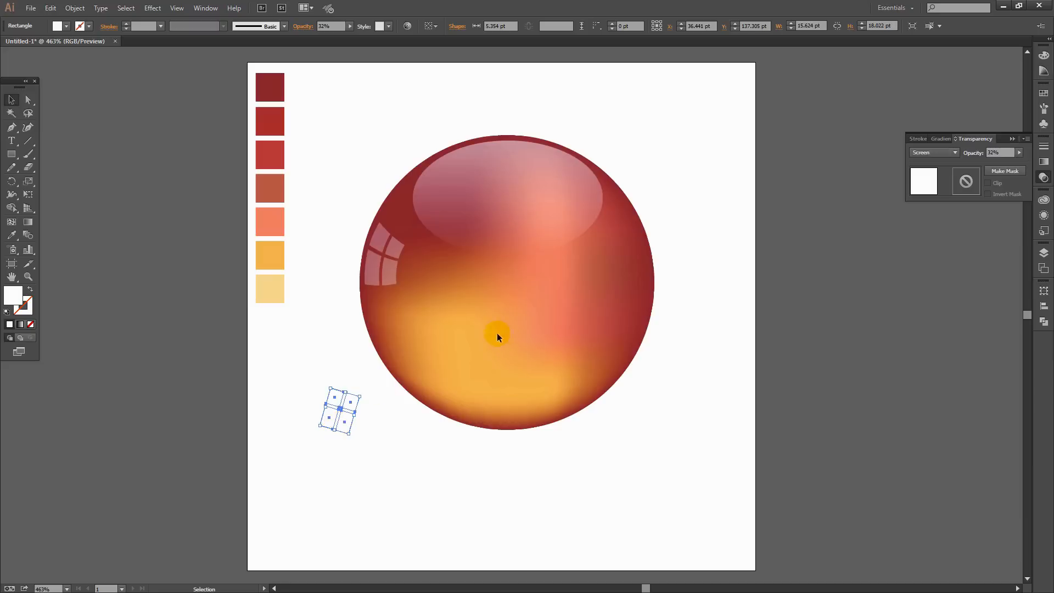
left_click_drag(338, 428, 618, 281)
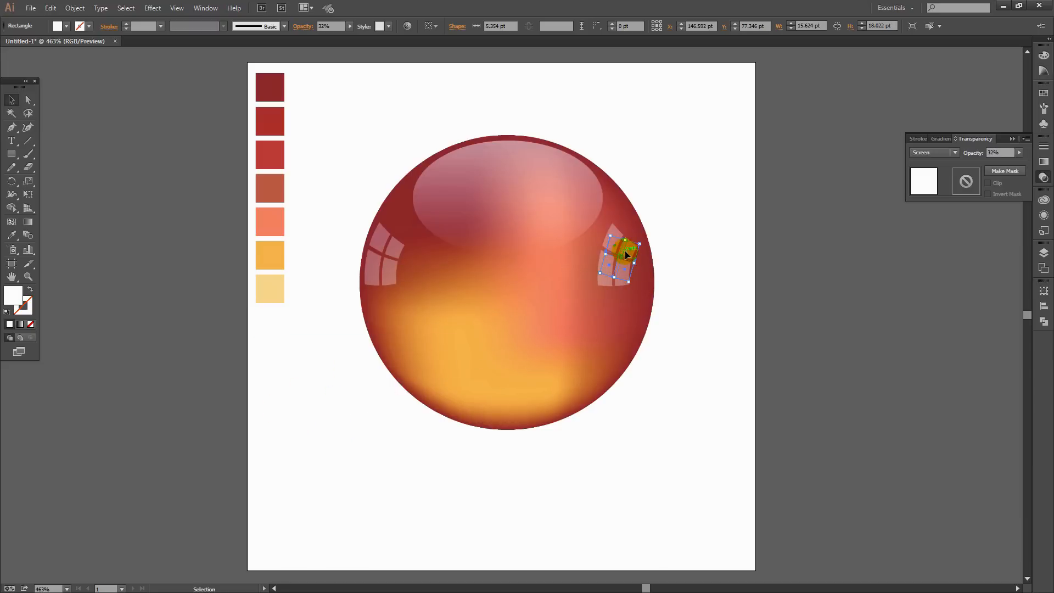
left_click(1044, 216)
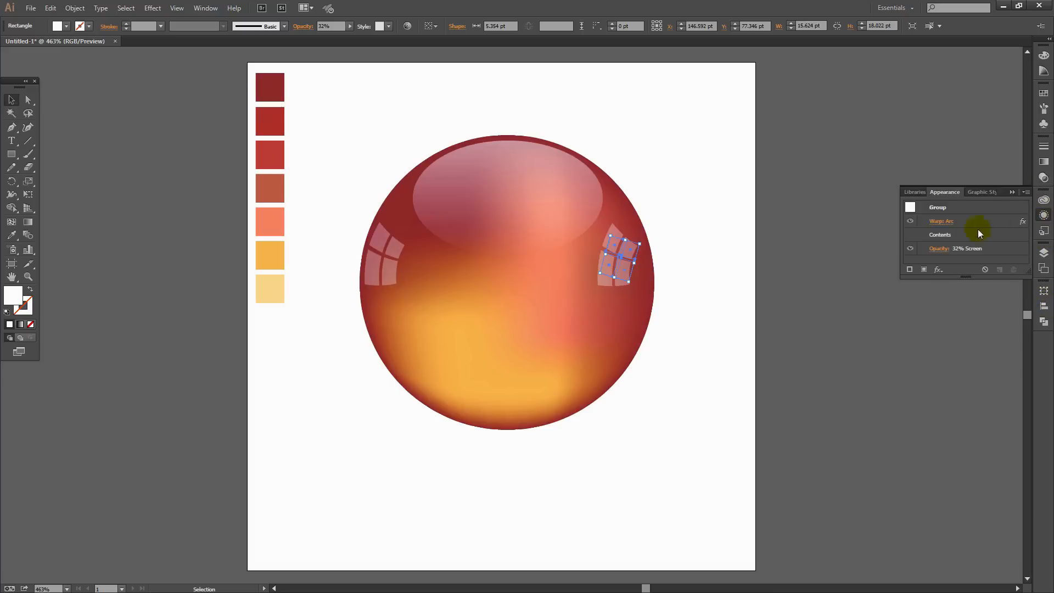
left_click(944, 222)
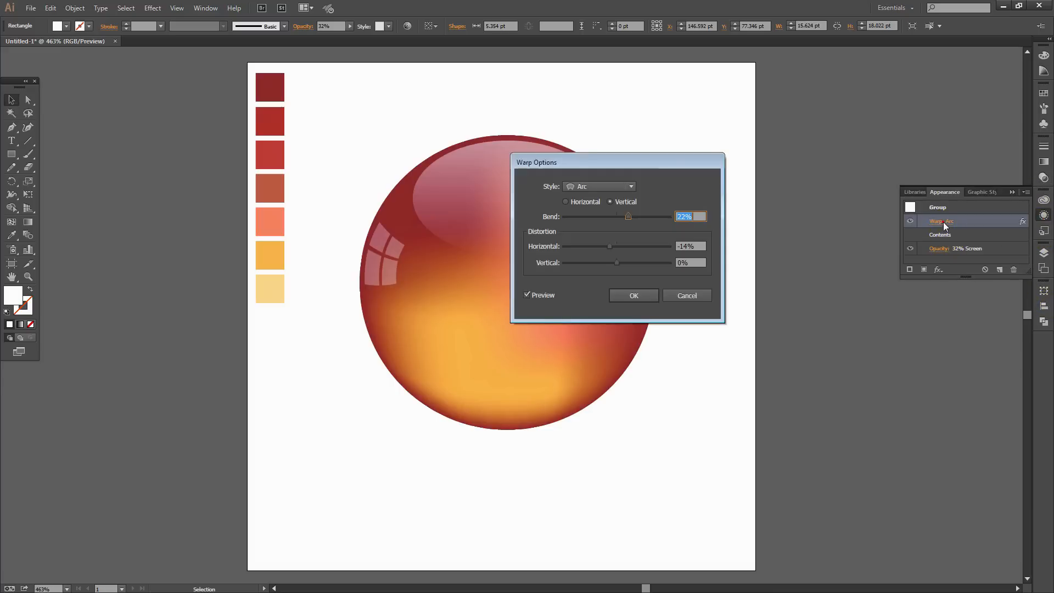
left_click_drag(624, 159, 825, 242)
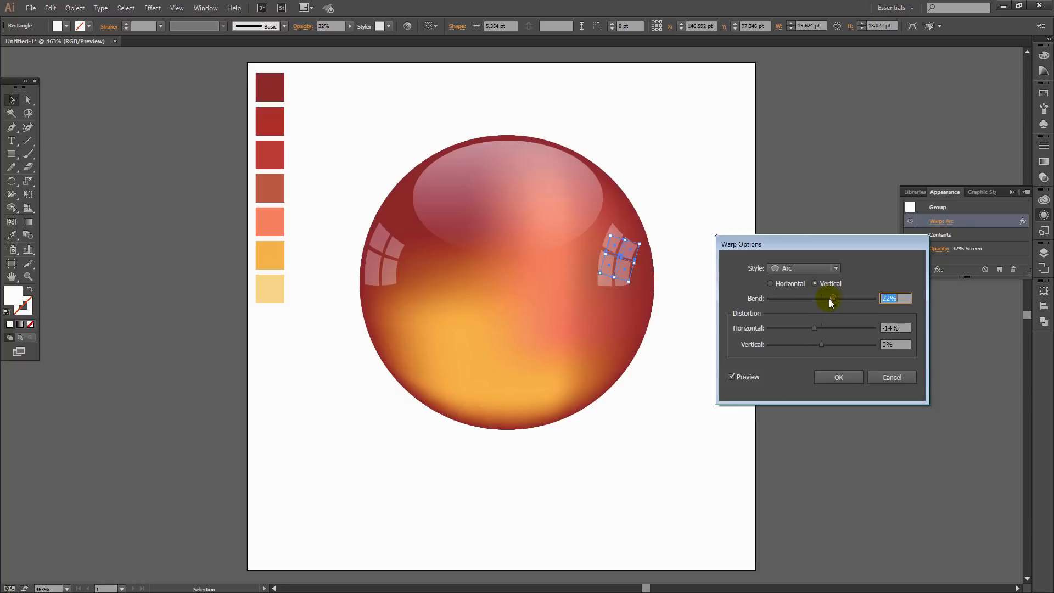
left_click_drag(829, 299, 811, 299)
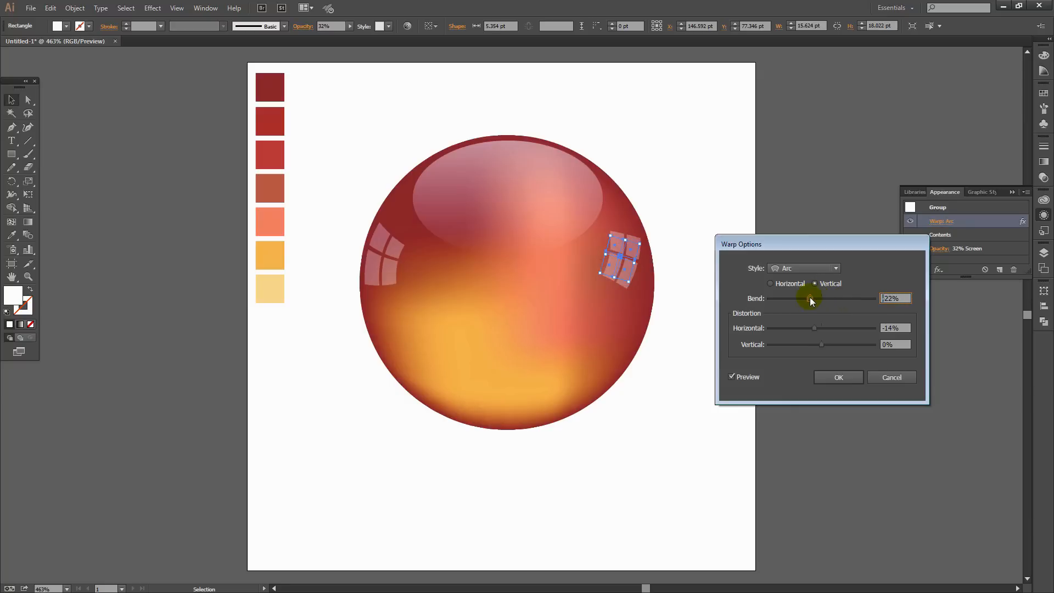
left_click(841, 374)
Shrink the right window reflection and place it slightly inward from the sphere's right edge.
left_click_drag(603, 274, 635, 265)
left_click(711, 284)
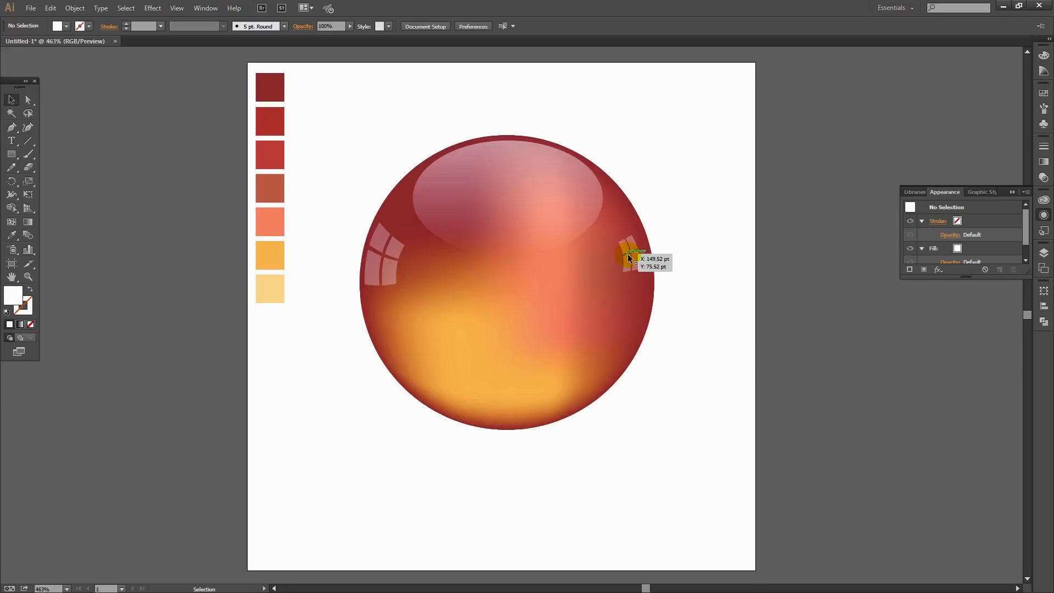
left_click_drag(629, 263, 615, 277)
left_click(693, 294)
left_click(625, 274)
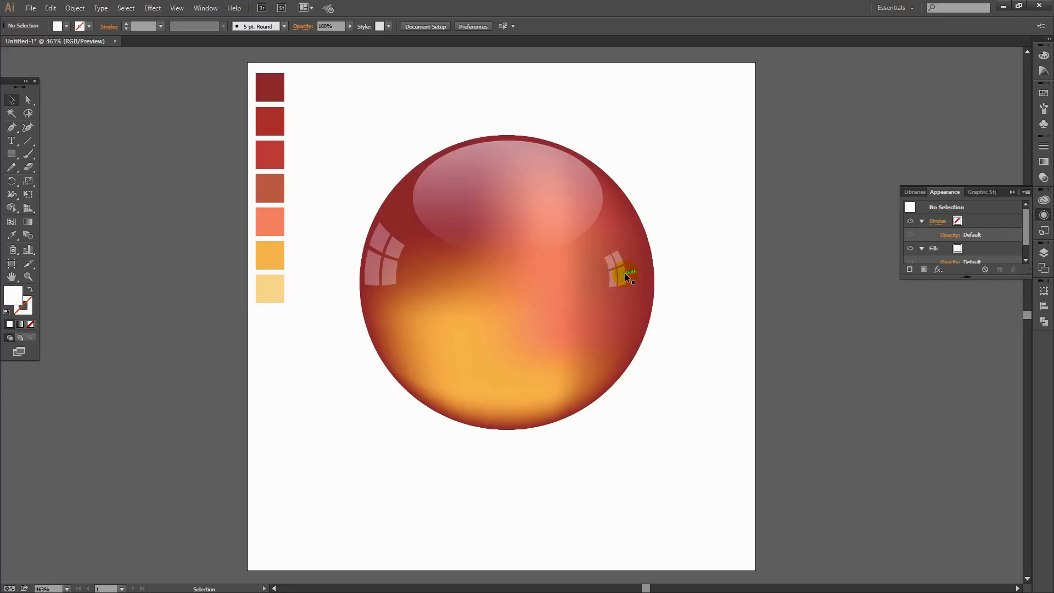
left_click(682, 281)
left_click(703, 288)
Lock both window reflections and draw a white circle about 7.6 pt across beside the left window.
left_click_drag(12, 160, 48, 181)
left_click(1043, 252)
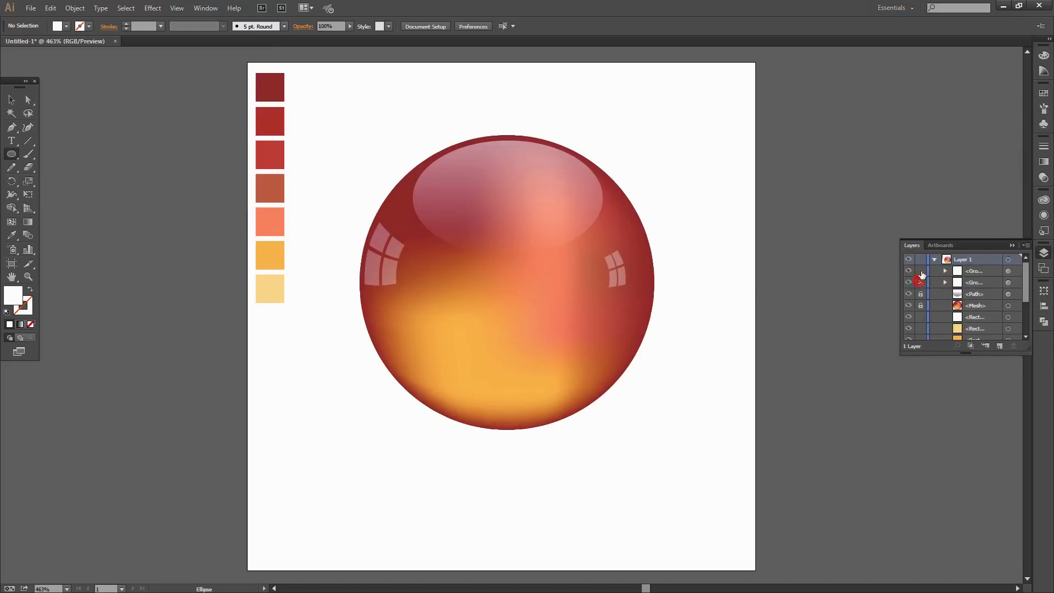
left_click(922, 271)
left_click_drag(414, 255, 432, 270)
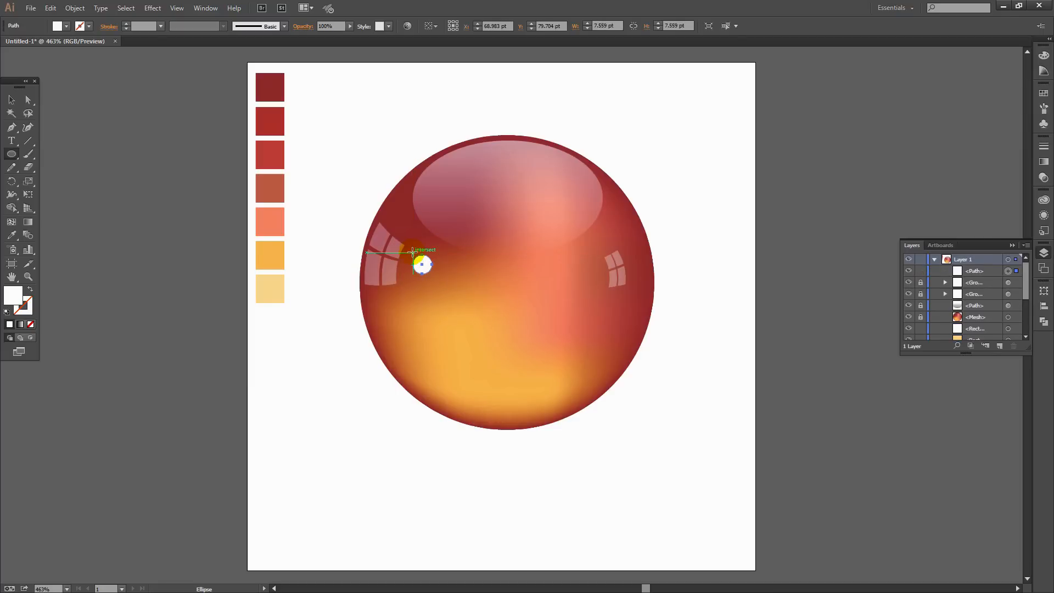
Copy the white circle twice, placing the copies above it near the left window's upper edge.
left_click(12, 101)
left_click(12, 102)
left_click_drag(421, 269, 404, 239)
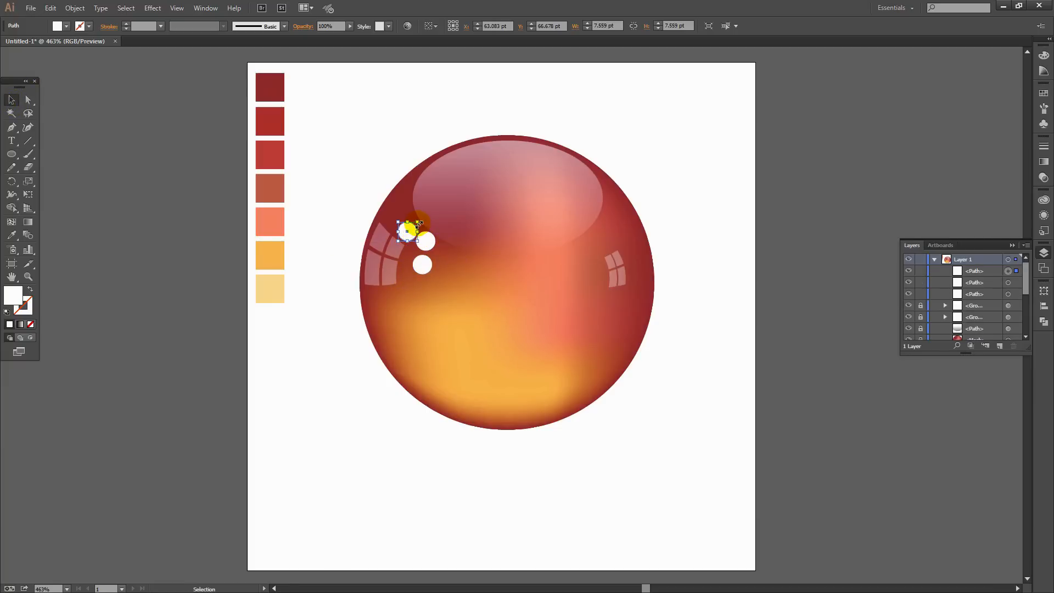
Resize the white circles to three different sizes, the middle one about 5 pt across, and cluster them beside the left window.
mouse_move(416, 222)
left_mouse_down()
mouse_move(409, 231)
mouse_move(431, 237)
mouse_move(419, 263)
mouse_move(420, 242)
mouse_move(404, 237)
mouse_move(418, 242)
left_mouse_up()
left_click(425, 239)
left_click(421, 265)
left_click(407, 236)
left_click(428, 255)
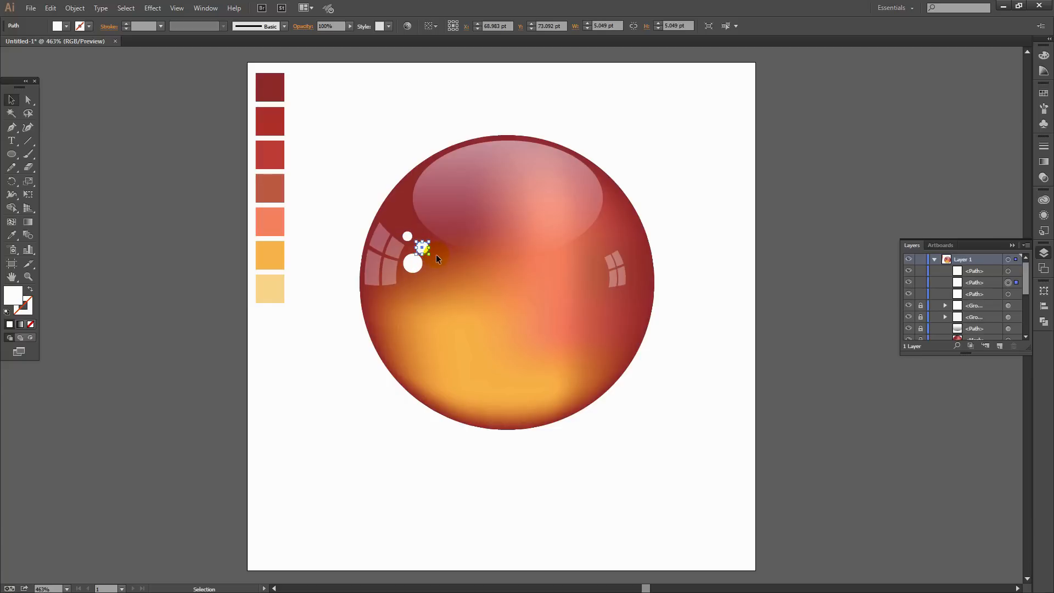
left_click(337, 328)
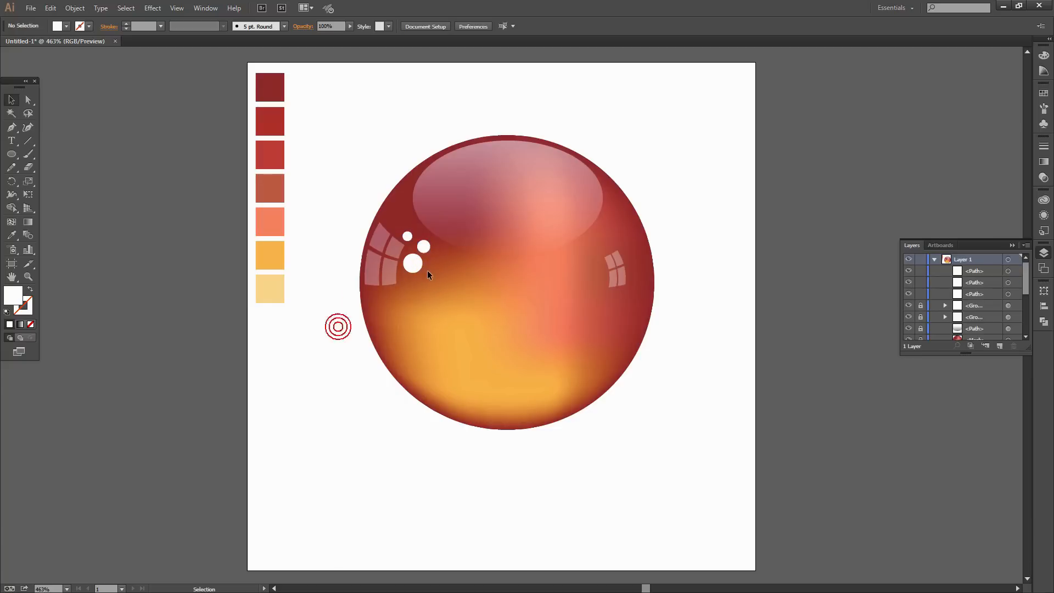
Set the three white circles to the Screen blending mode at 47% opacity.
left_click_drag(416, 263, 402, 223)
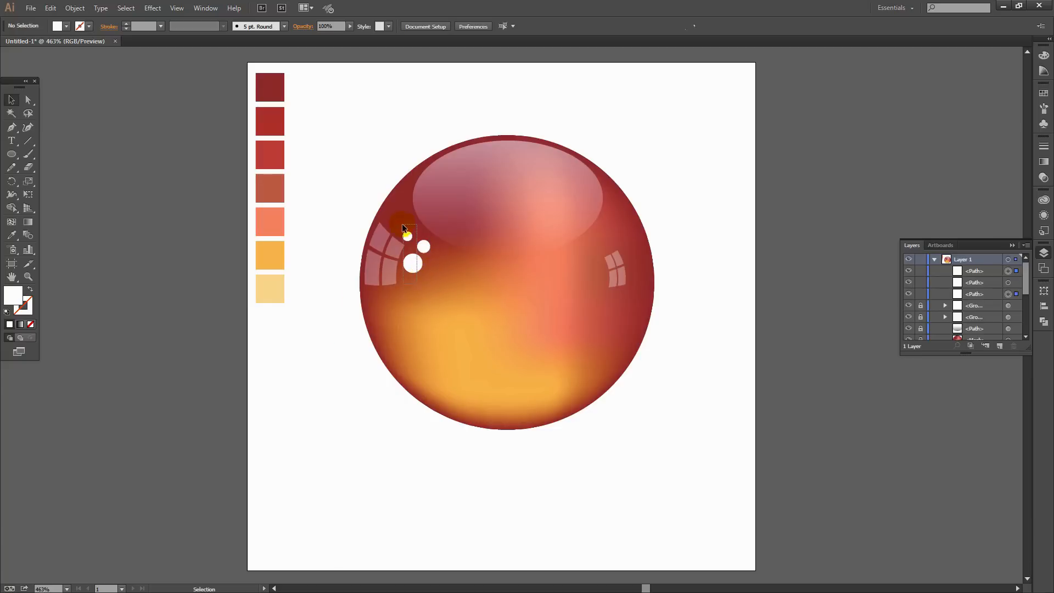
left_click(425, 247, "shift")
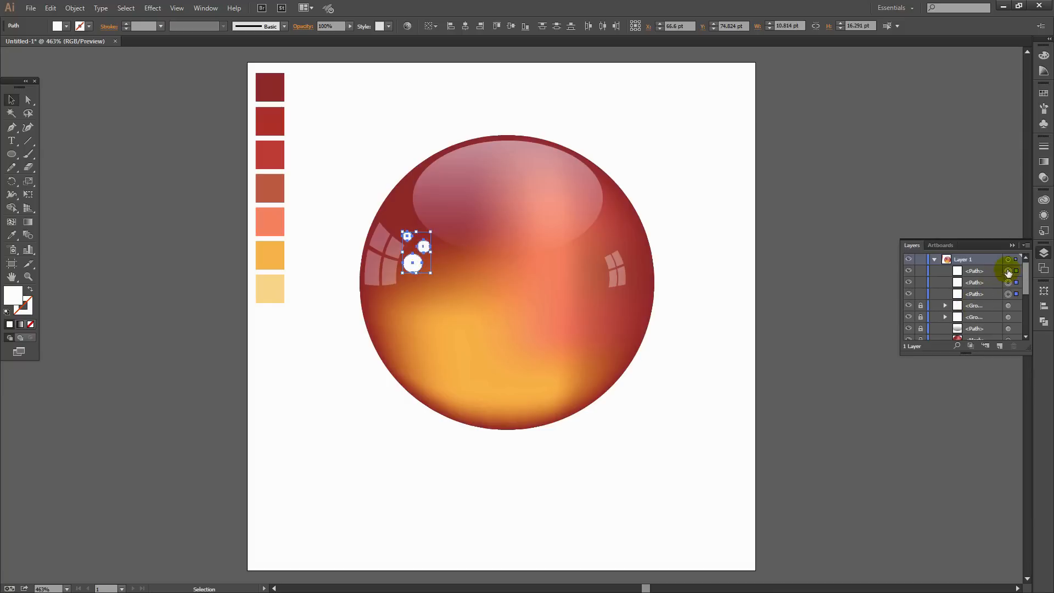
left_click(1043, 177)
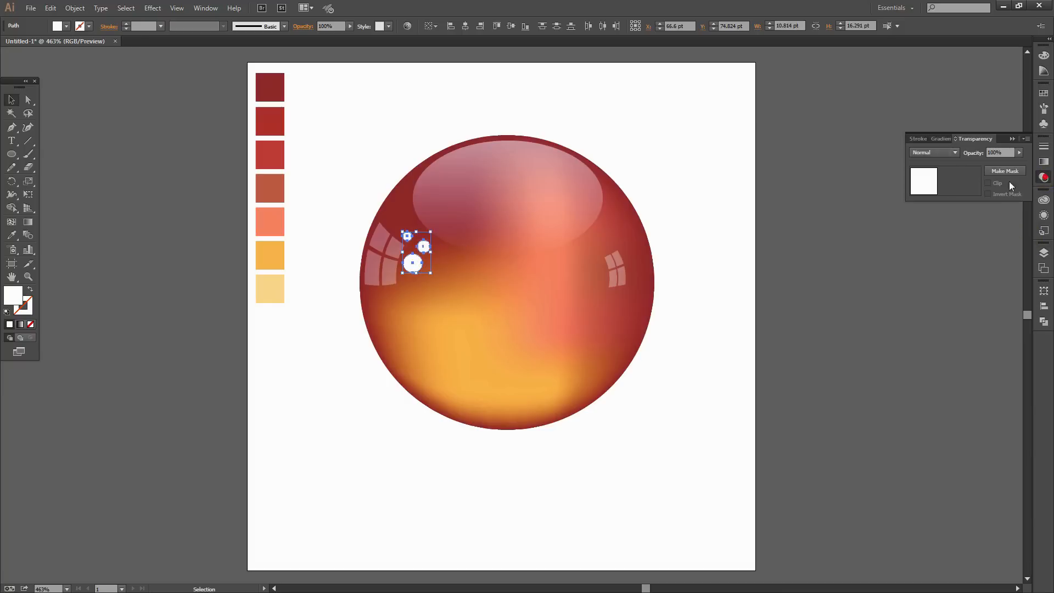
left_click(923, 152)
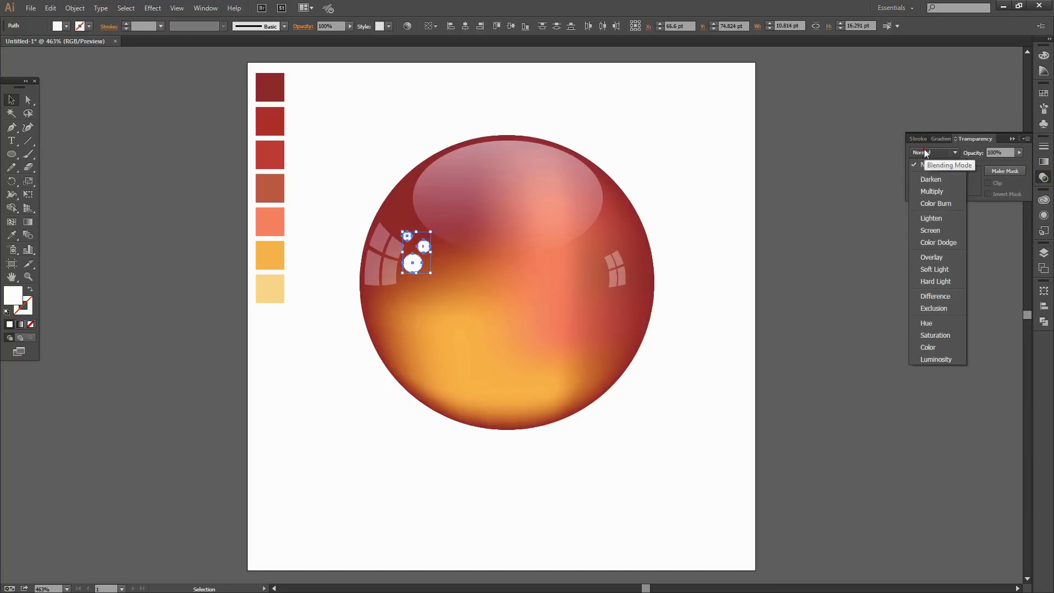
left_click(929, 231)
left_click(927, 227)
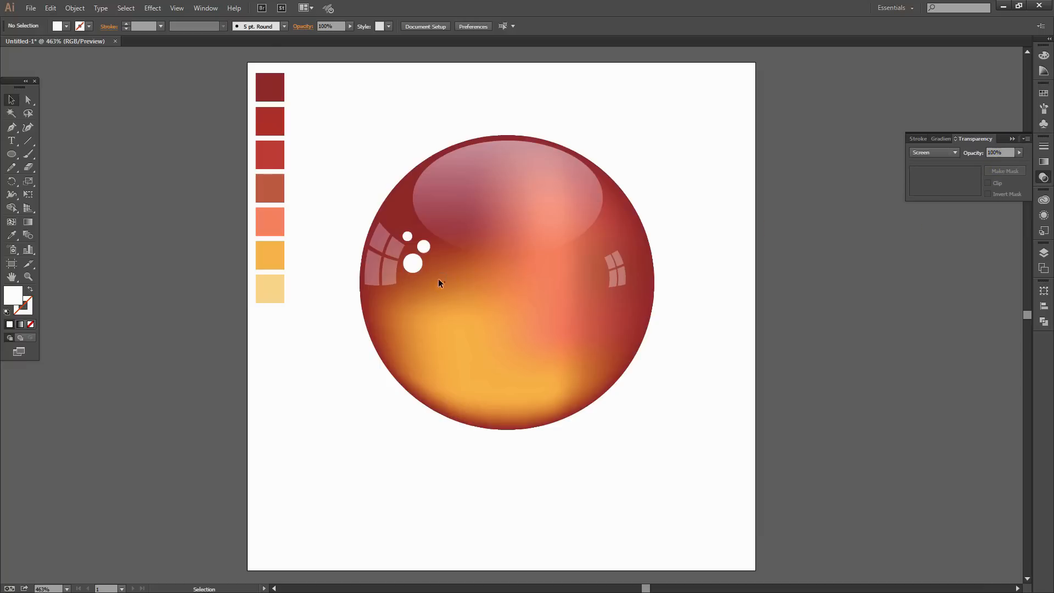
left_click_drag(439, 278, 394, 223)
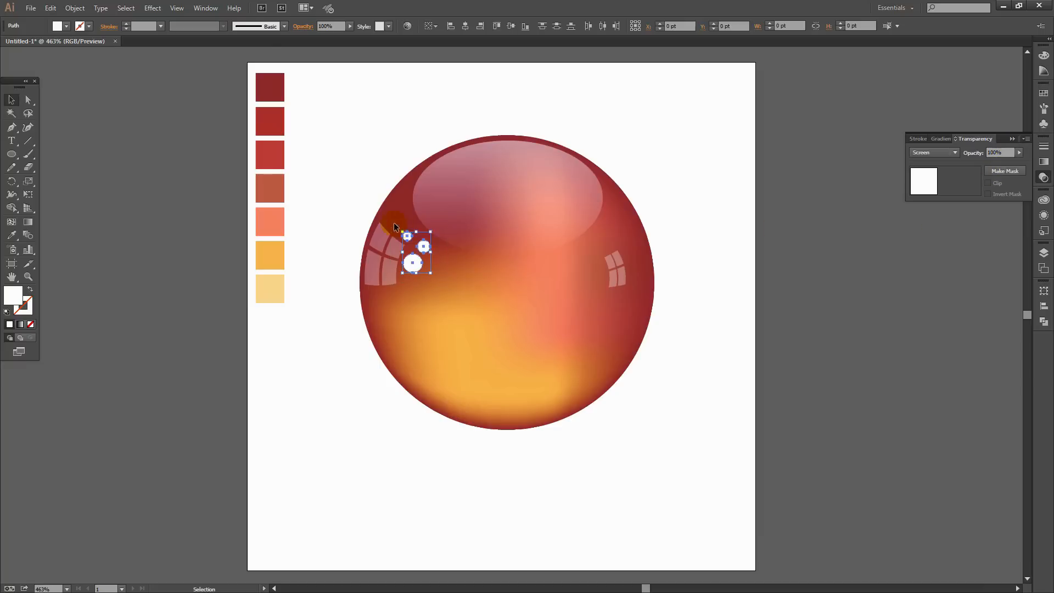
left_click(1019, 155)
left_click_drag(1022, 163, 996, 165)
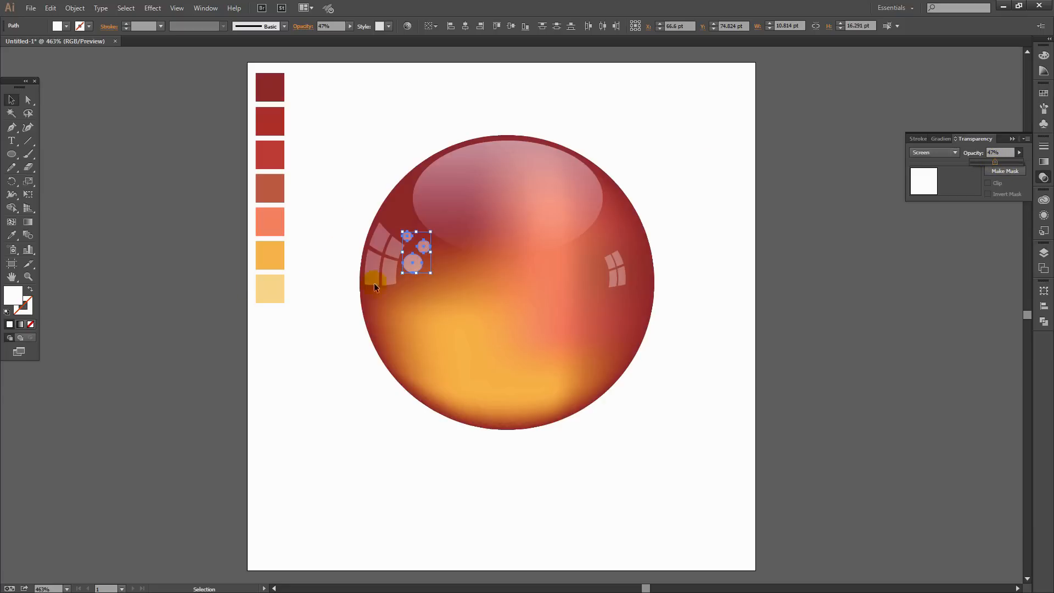
Apply a Gaussian Blur with a radius of 1.7 pixels to the three circles.
left_click(152, 8)
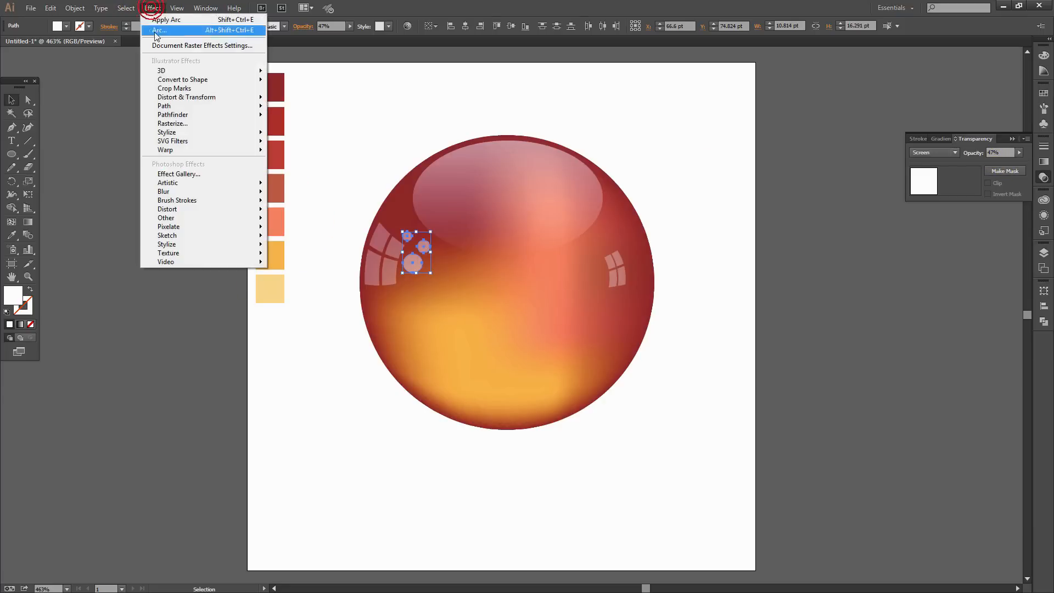
mouse_move(174, 192)
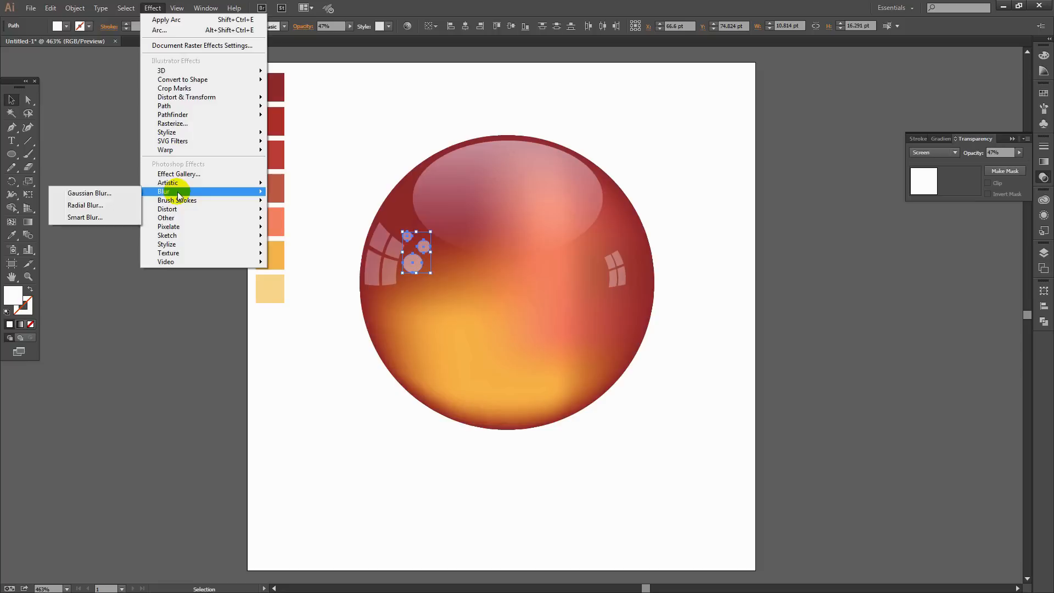
left_click(91, 194)
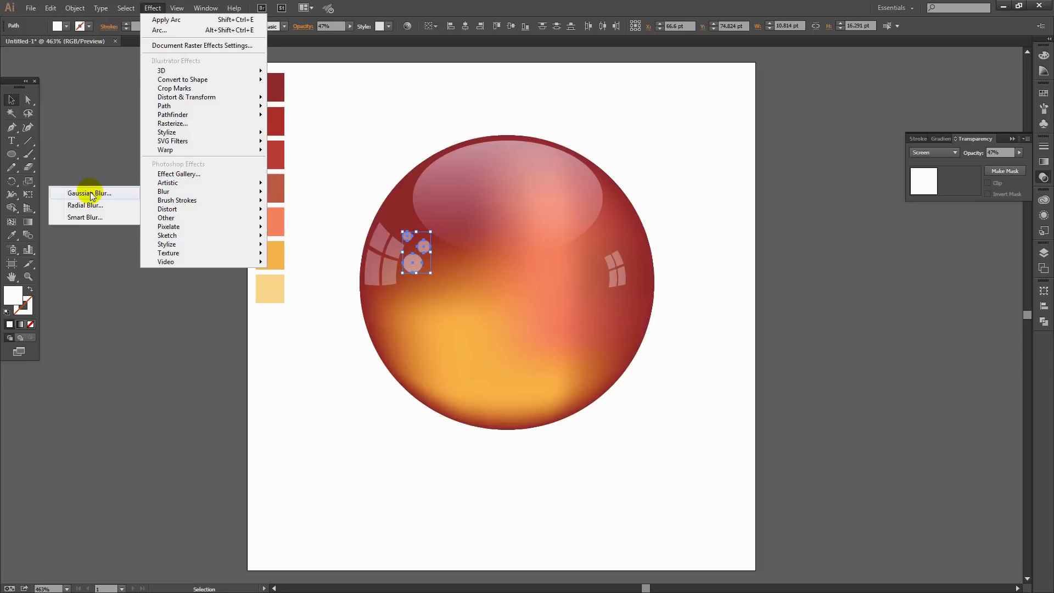
left_click(91, 193)
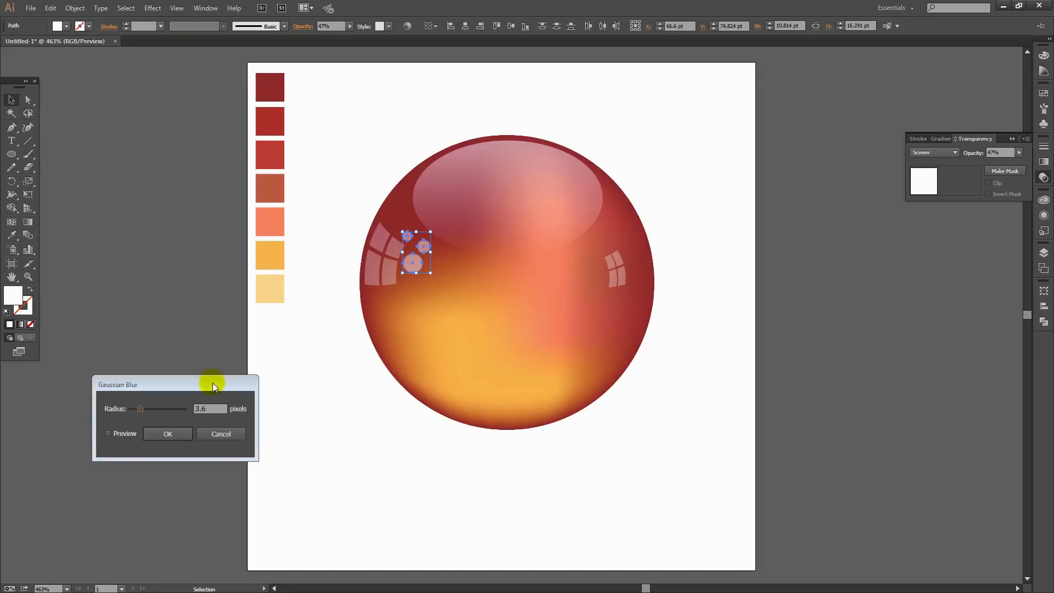
left_click(109, 433)
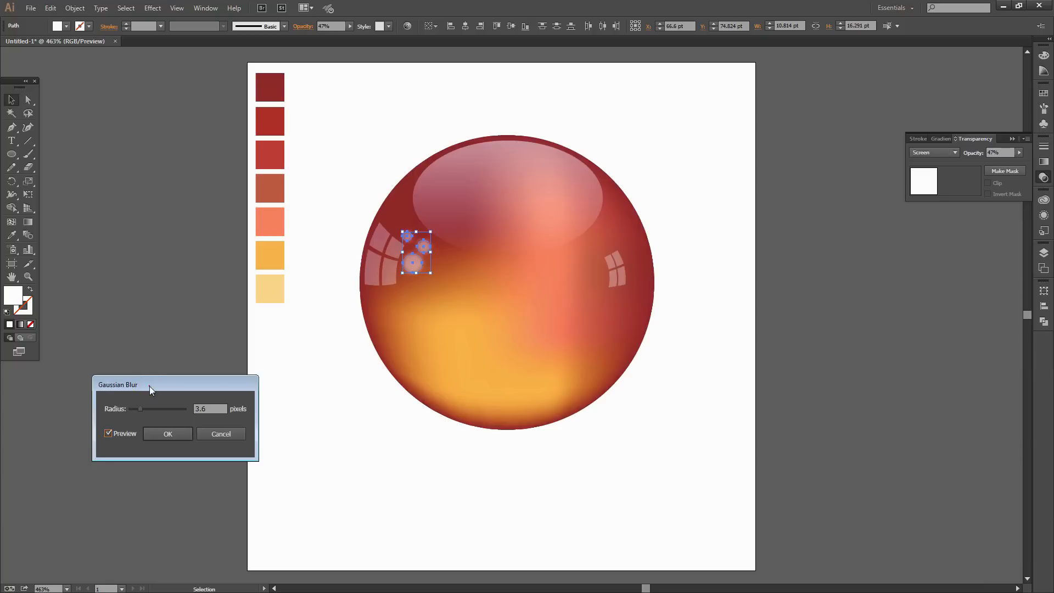
left_click_drag(150, 387, 514, 309)
left_click(493, 308)
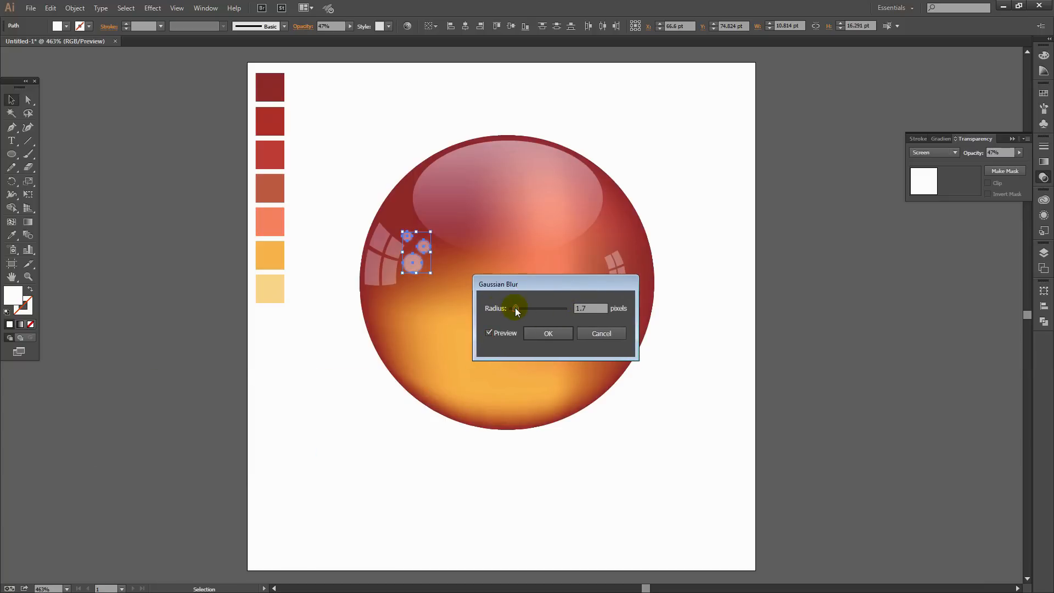
left_click(547, 334)
left_click(684, 432)
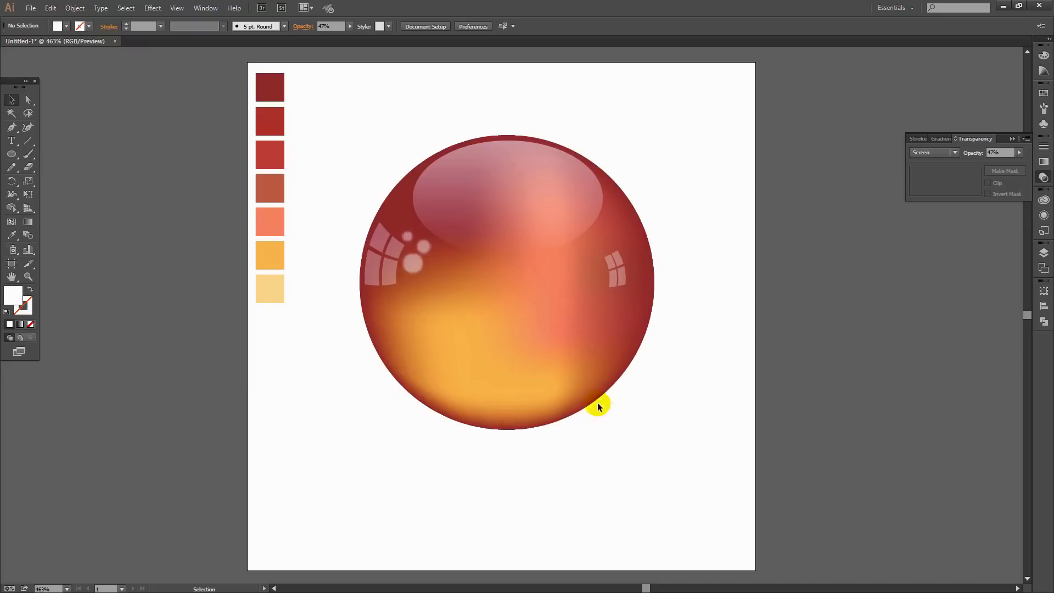
Draw a white vertical ellipse about 19.7 by 47.3 pt and place it over the sphere's right half.
left_click(10, 156)
left_click_drag(675, 289, 723, 408)
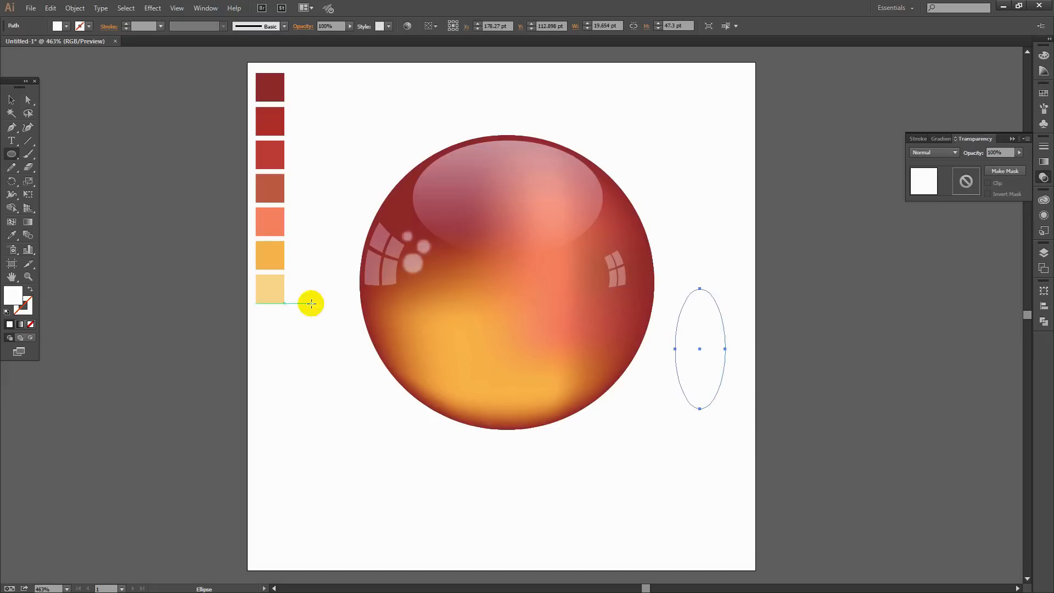
left_click(11, 100)
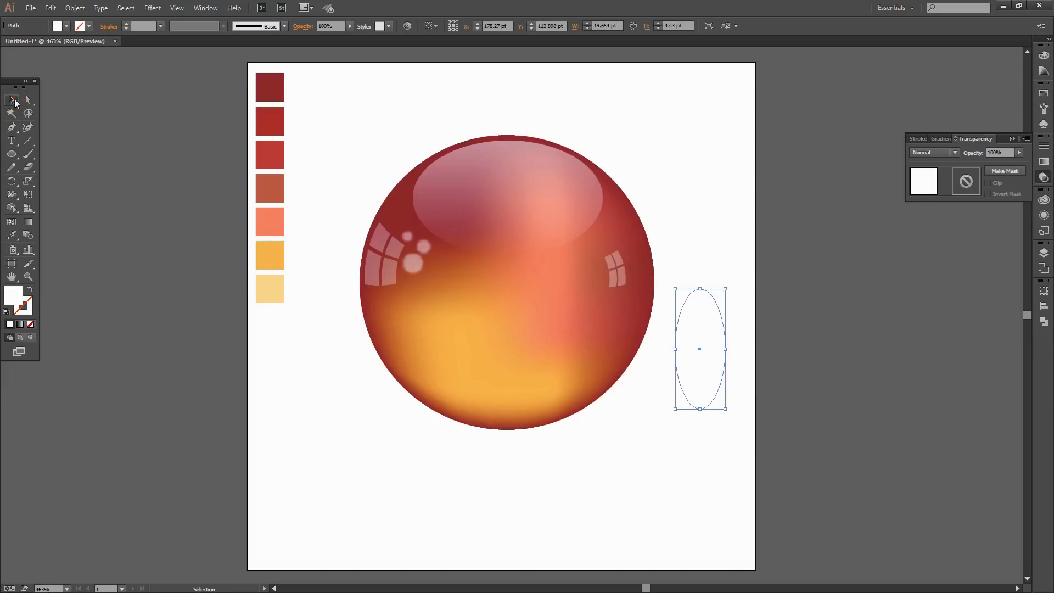
left_click_drag(695, 371, 586, 335)
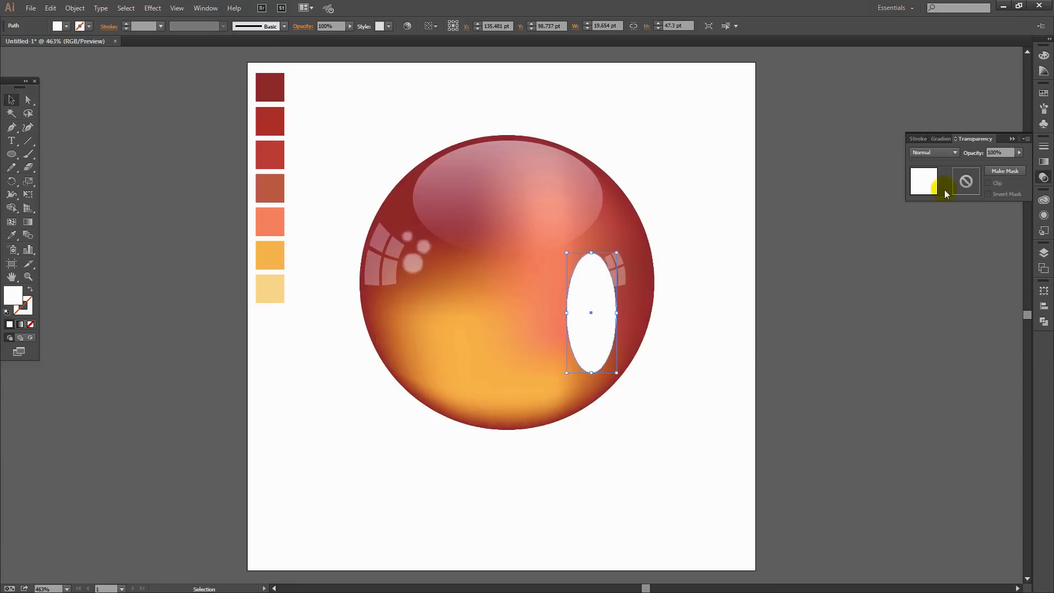
Lock the three small circles and convert the white ellipse's top anchor to a corner point, raised slightly into a teardrop tip.
left_click(1044, 253)
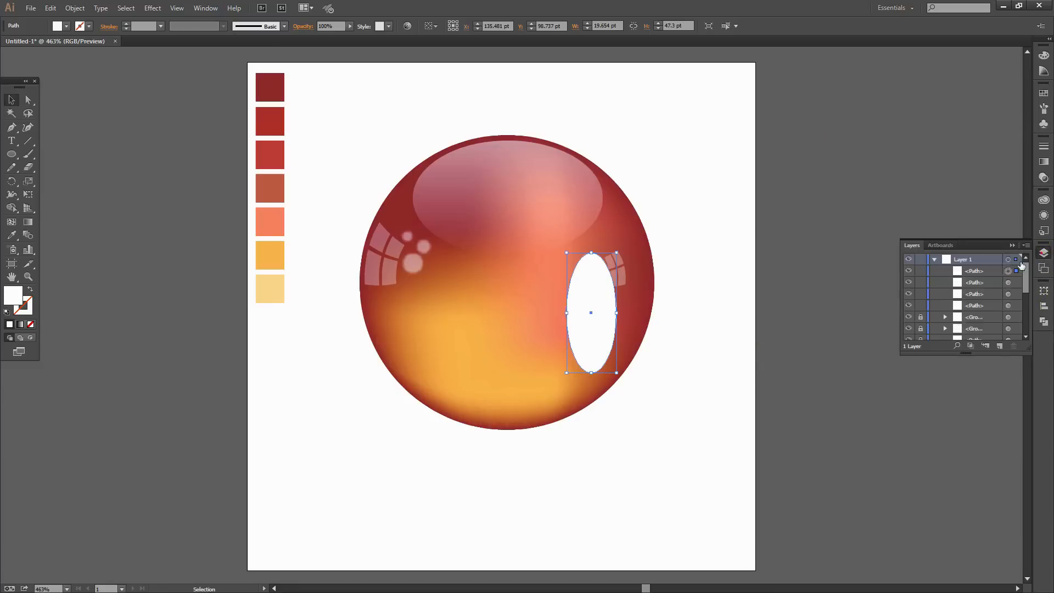
left_click_drag(921, 310, 922, 281)
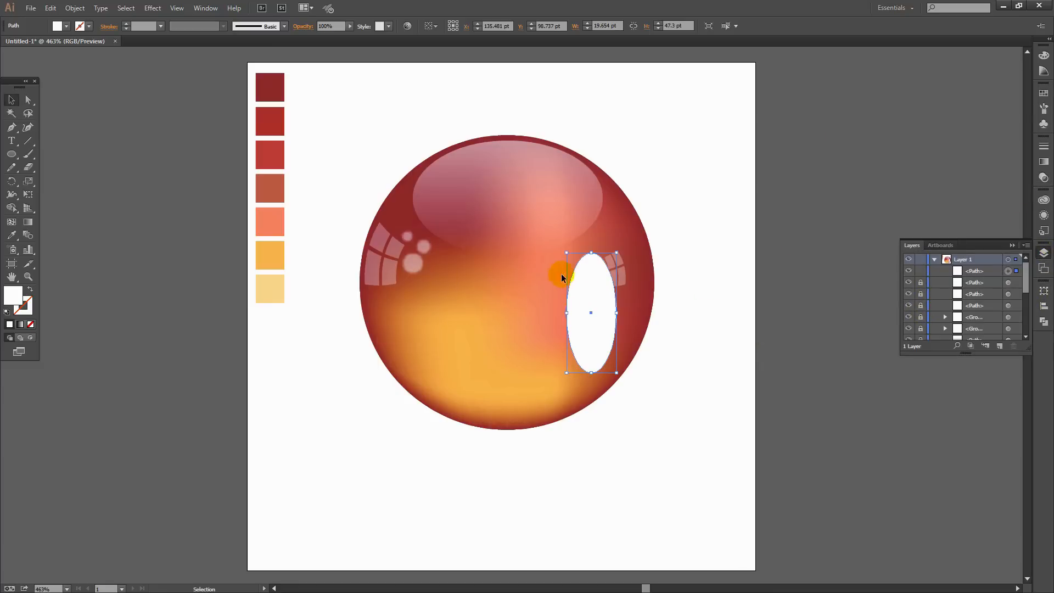
left_click(29, 102)
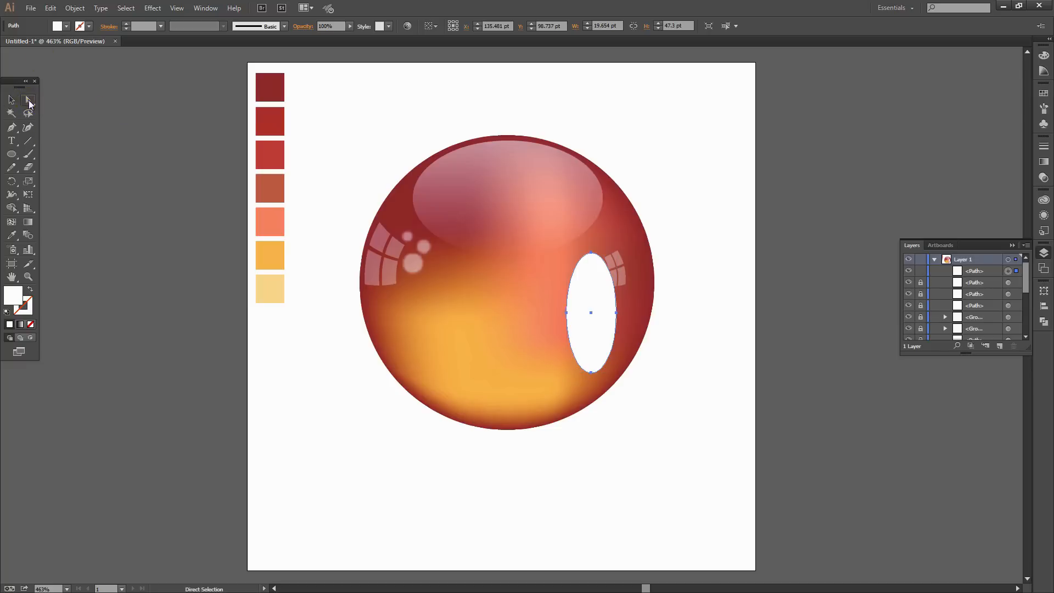
left_click(594, 254)
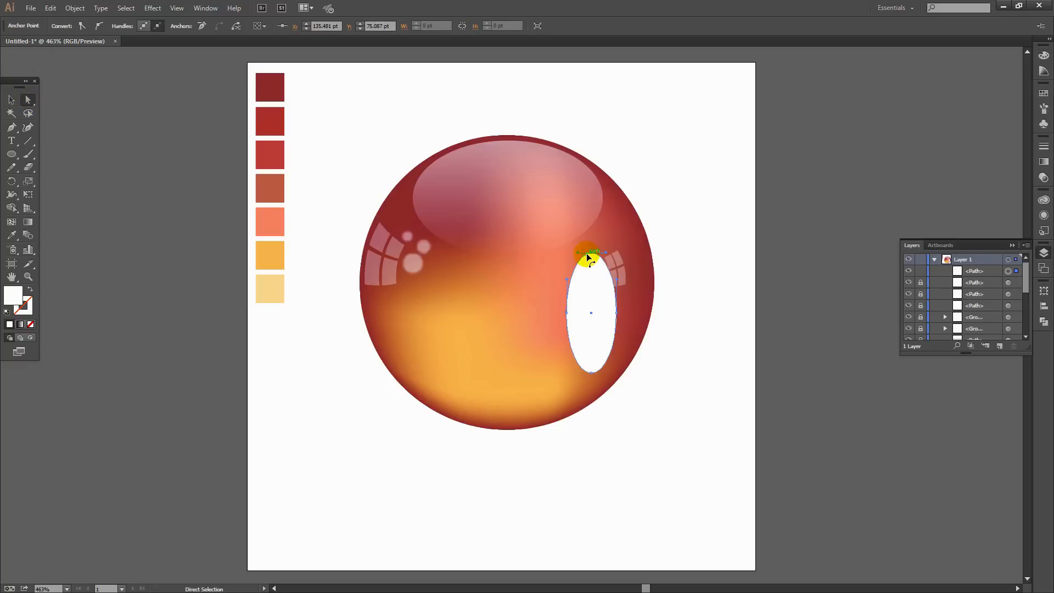
left_click(82, 26)
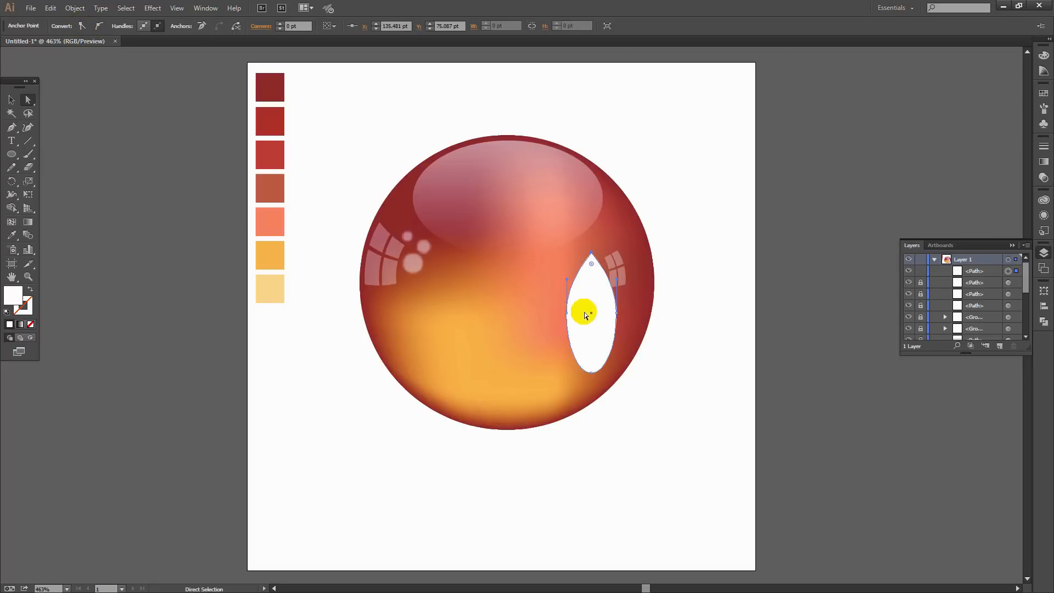
left_click_drag(592, 253, 596, 240)
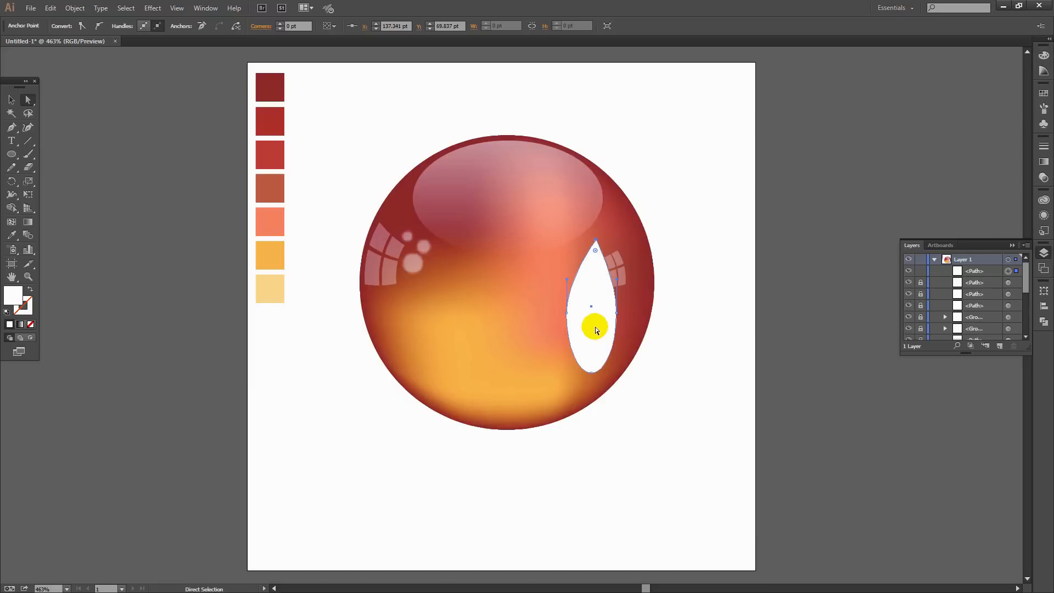
Move the white teardrop up and outward, over the right window reflection near the sphere's right edge.
key("v")
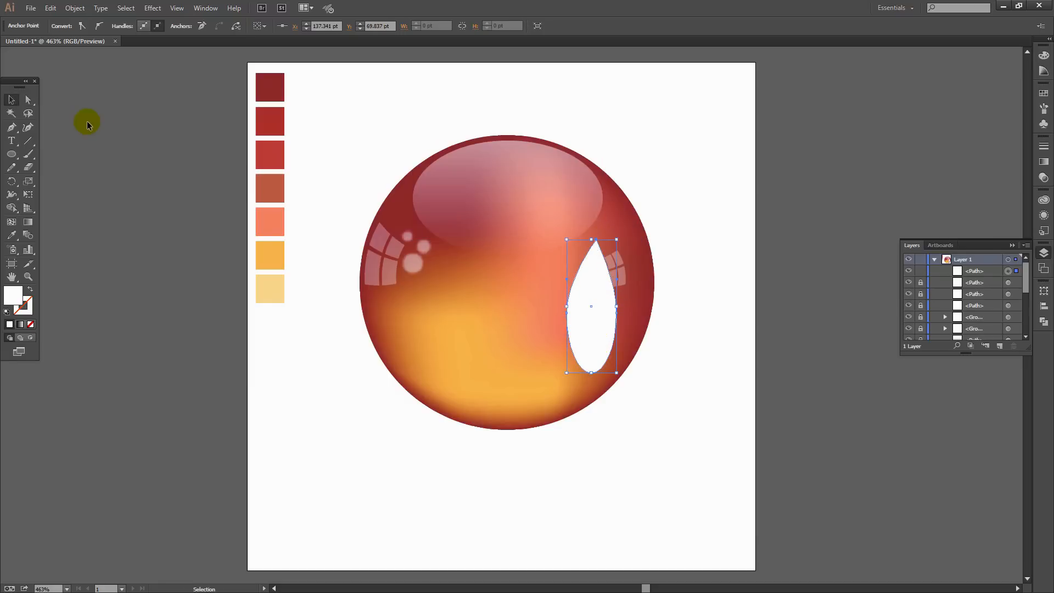
left_click_drag(582, 337, 618, 273)
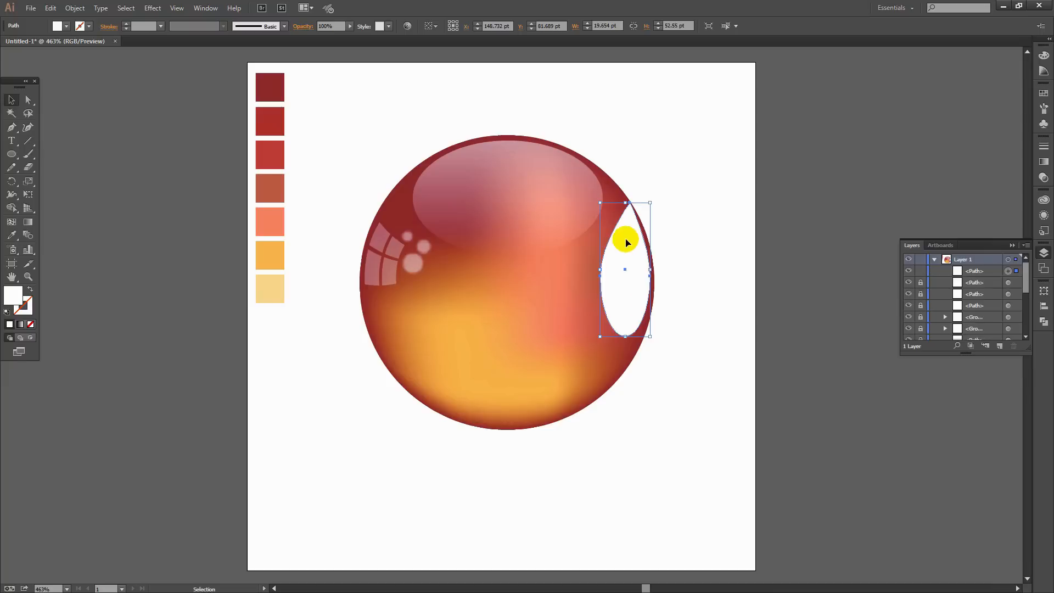
key("a")
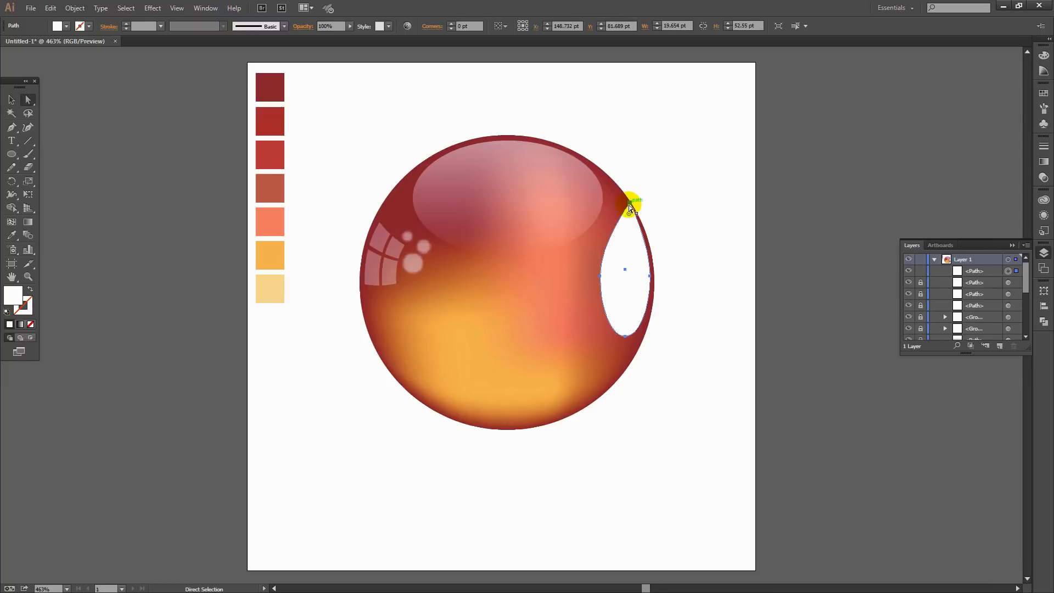
left_click_drag(629, 203, 623, 203)
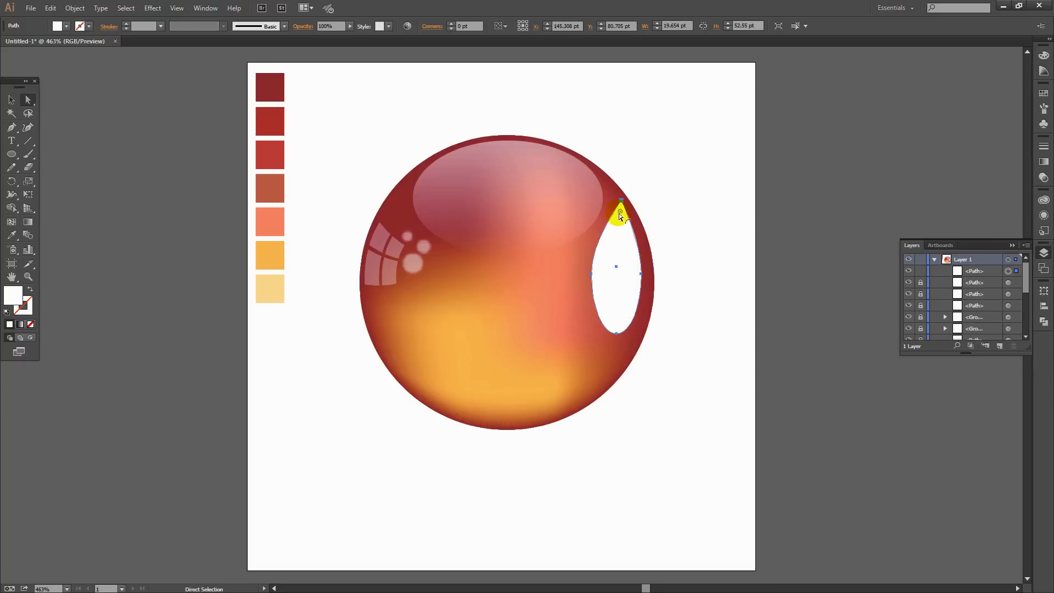
Shift the teardrop's tip slightly up and left, and move the whole shape outward against the sphere's right edge.
left_click(625, 292)
left_click(621, 211)
left_click(621, 203)
left_click_drag(621, 203, 616, 201)
left_click(632, 238)
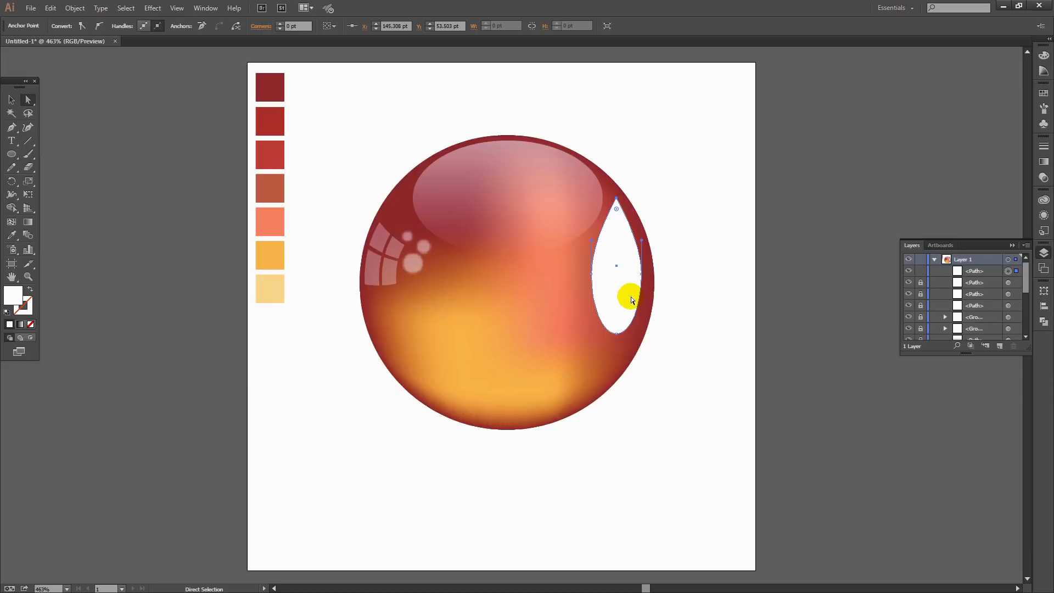
key("v")
left_click_drag(617, 298, 626, 299)
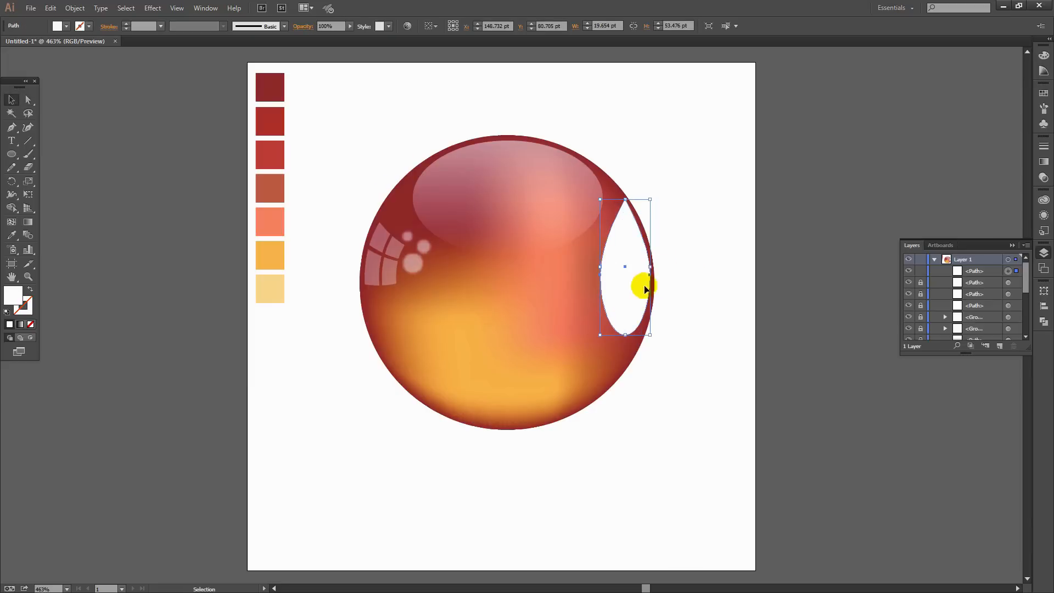
Pull the teardrop's bottom anchor slightly down and outward toward the sphere's right edge.
key("a")
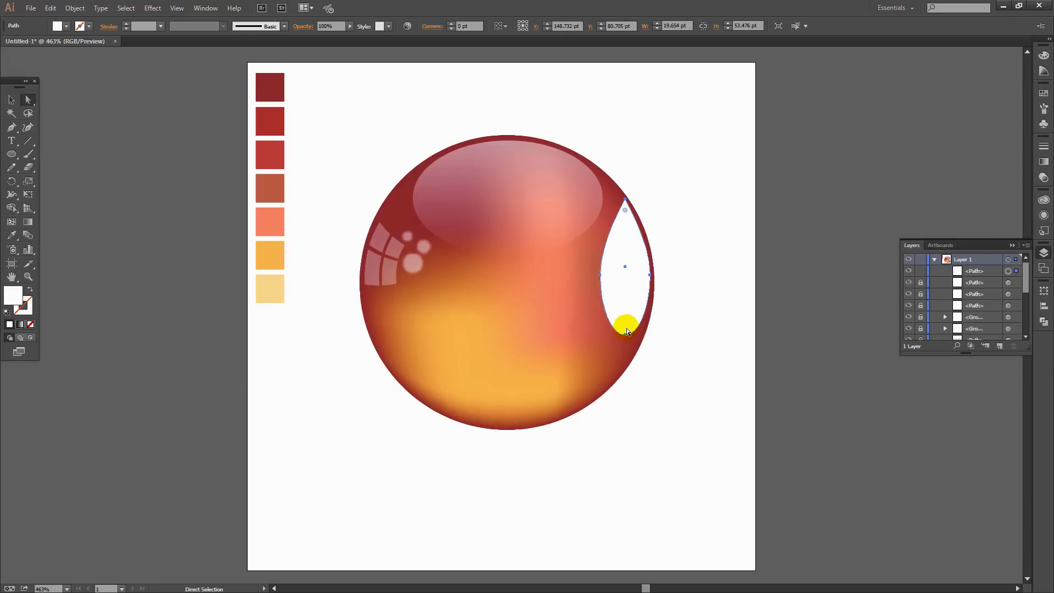
left_click(624, 335)
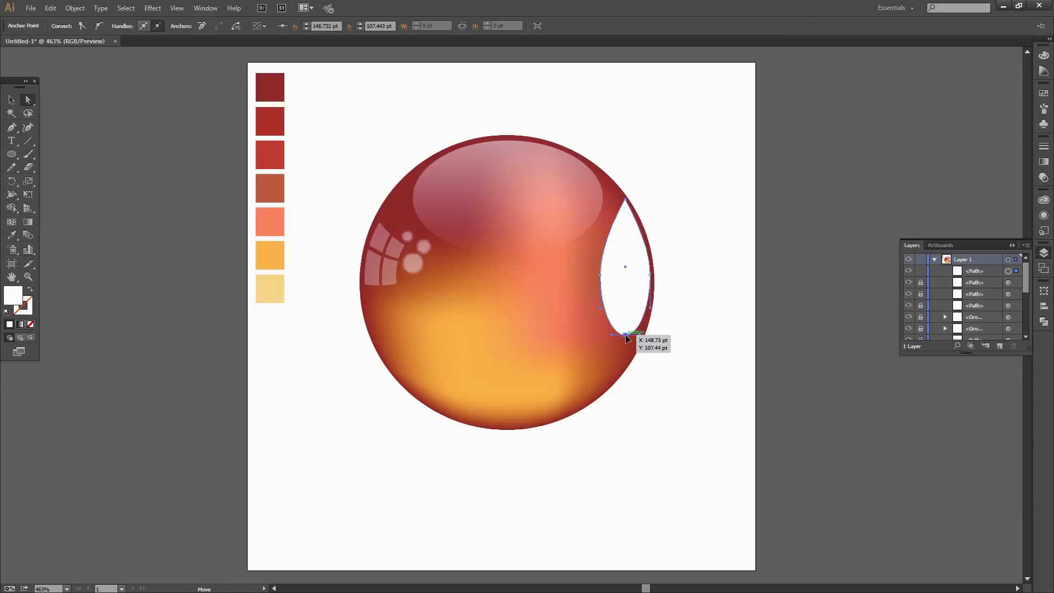
left_click_drag(625, 335, 631, 337)
left_click(649, 276)
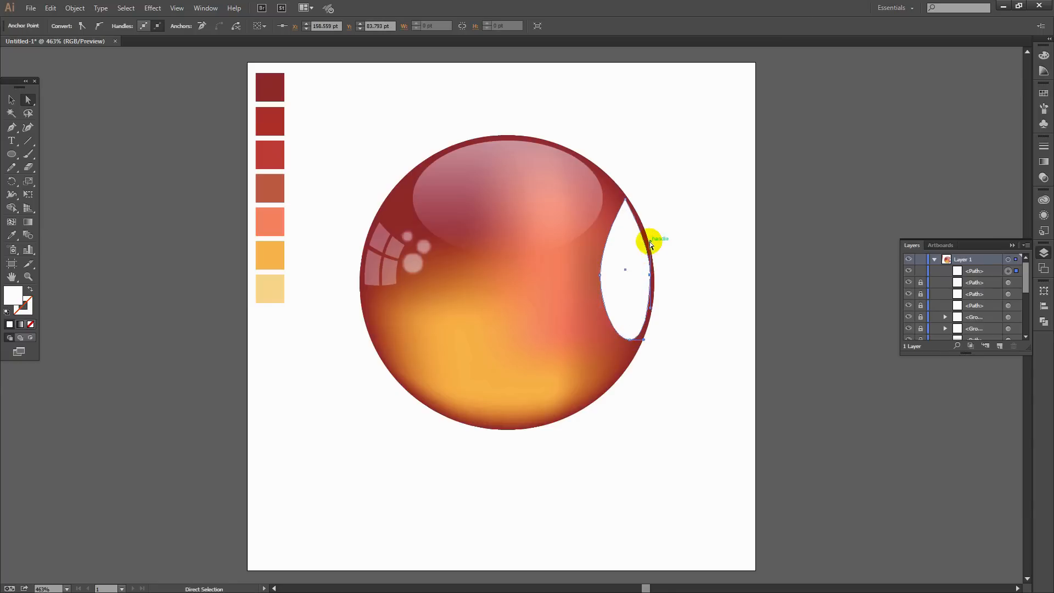
Move the teardrop's tip down and outward along the sphere's edge and shift its outer side anchor slightly outward, about 20.3 by 50.3 pt overall.
left_click(626, 200)
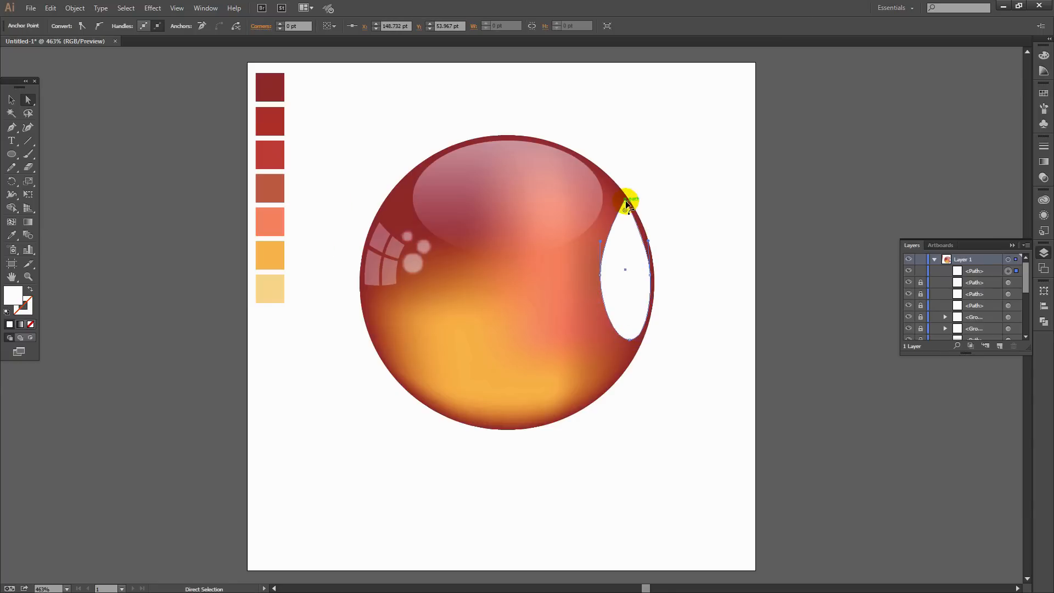
left_click_drag(626, 201, 633, 212)
left_click(652, 275)
left_click(698, 303)
left_click(623, 279)
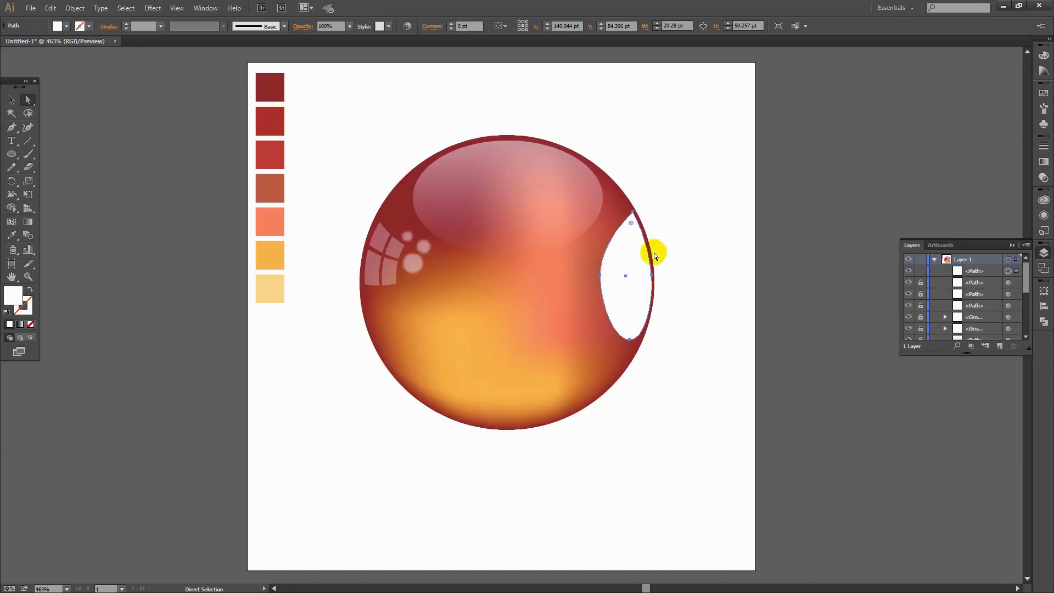
Set the teardrop reflection's blending mode to Screen and its opacity to 22%.
left_click(1044, 176)
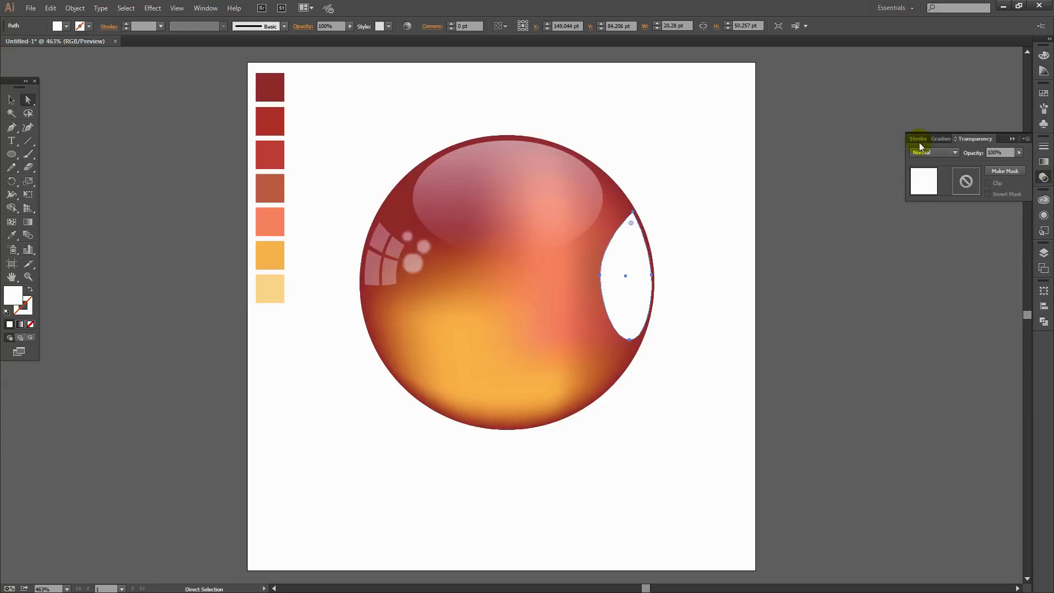
left_click(935, 152)
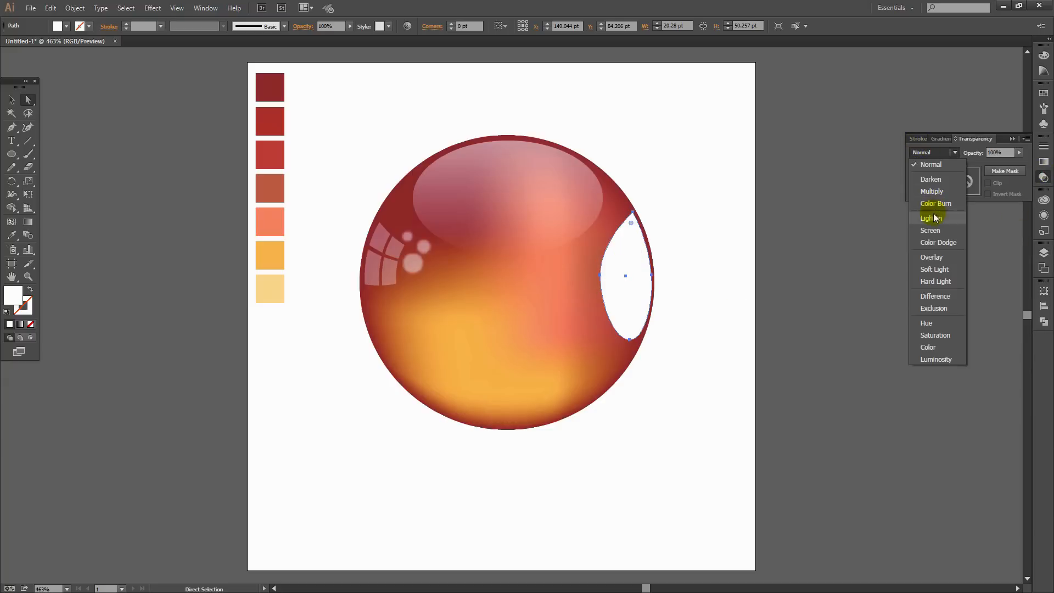
left_click(928, 236)
left_click(1019, 152)
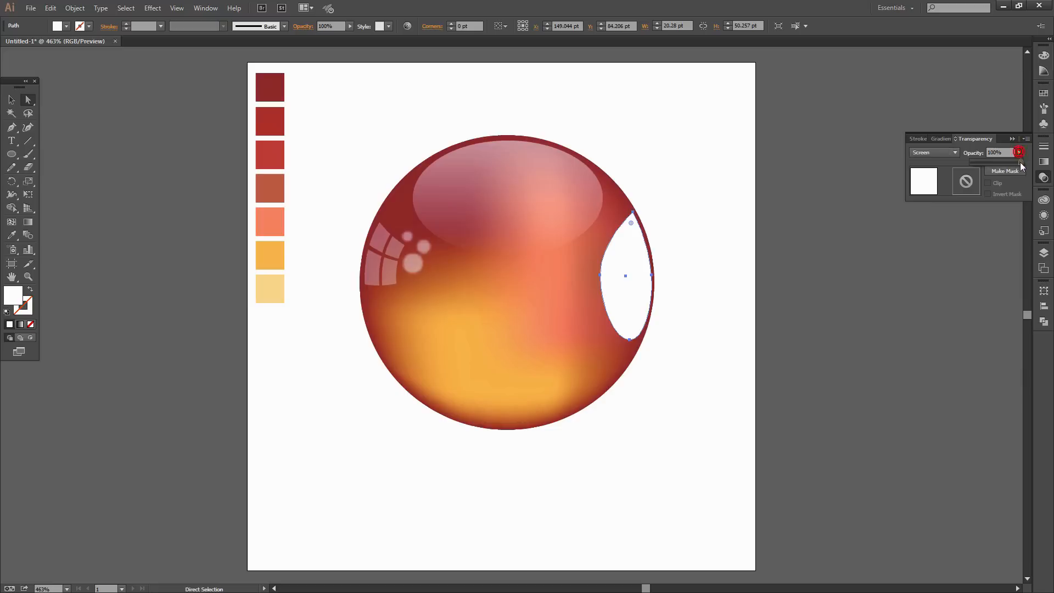
left_click_drag(1020, 162, 984, 164)
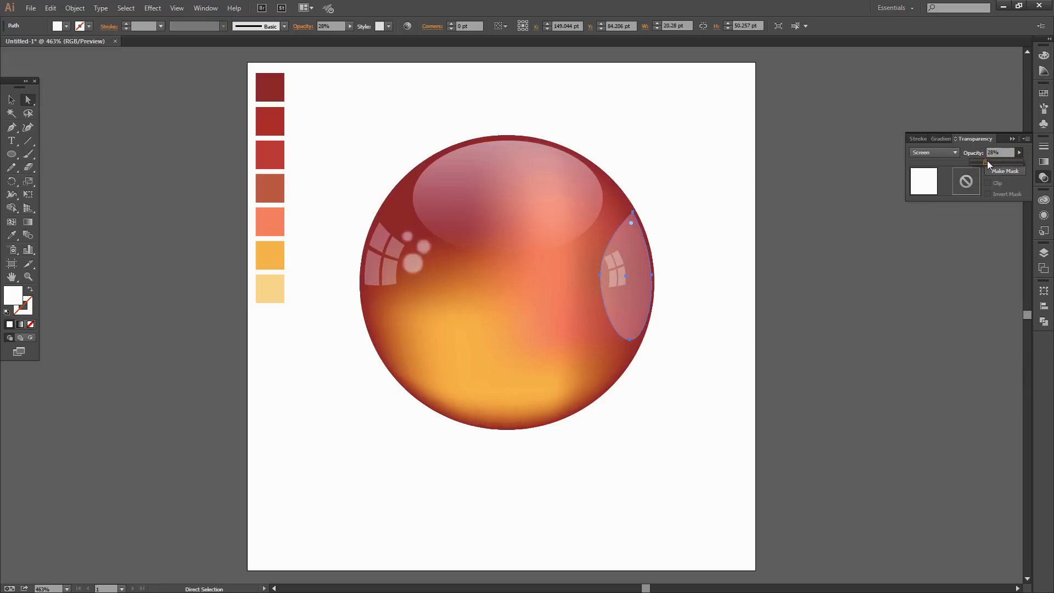
left_click_drag(983, 162, 971, 164)
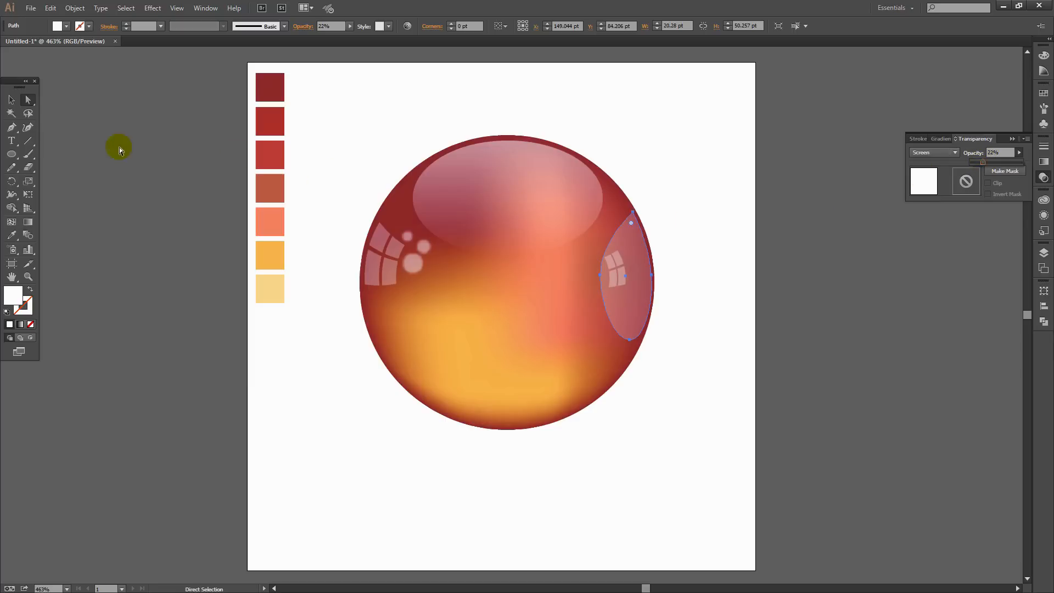
Nudge the teardrop reflection down by about 0.5 pt and lock its path.
left_click(11, 100)
left_click(641, 406)
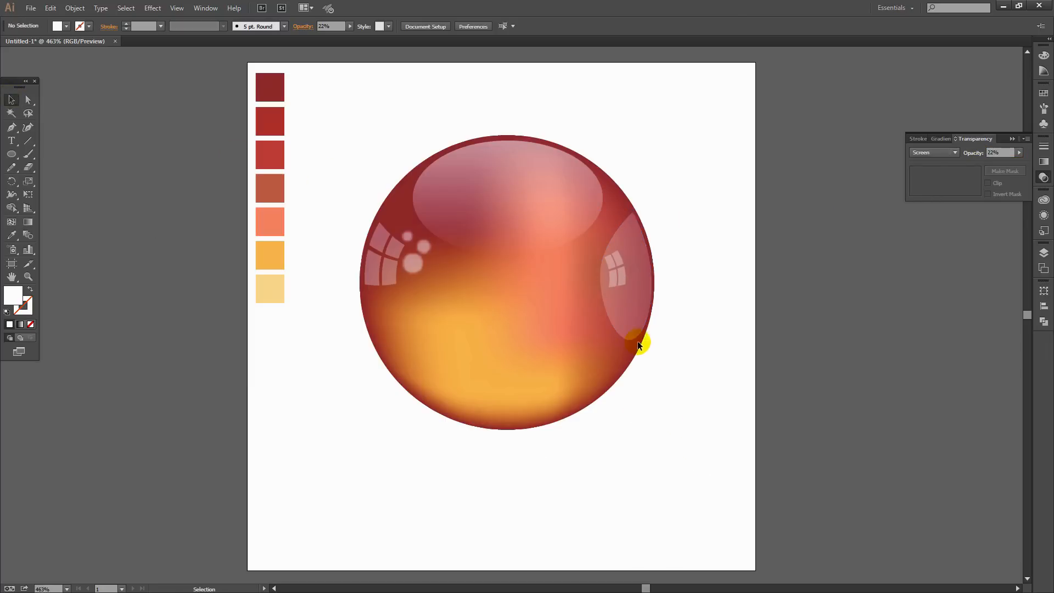
left_click(634, 326)
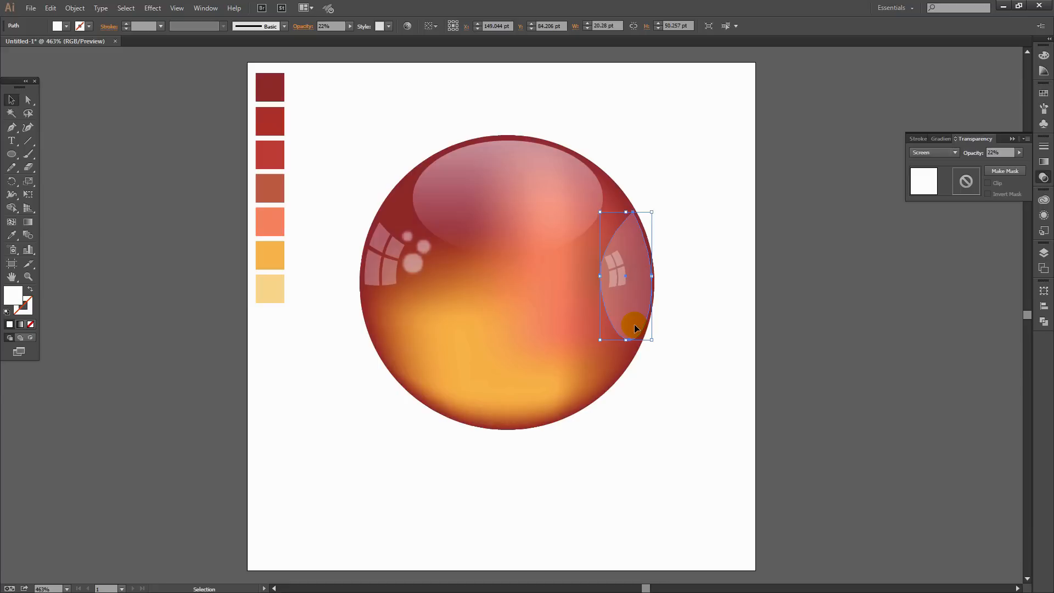
left_click_drag(635, 327, 636, 330)
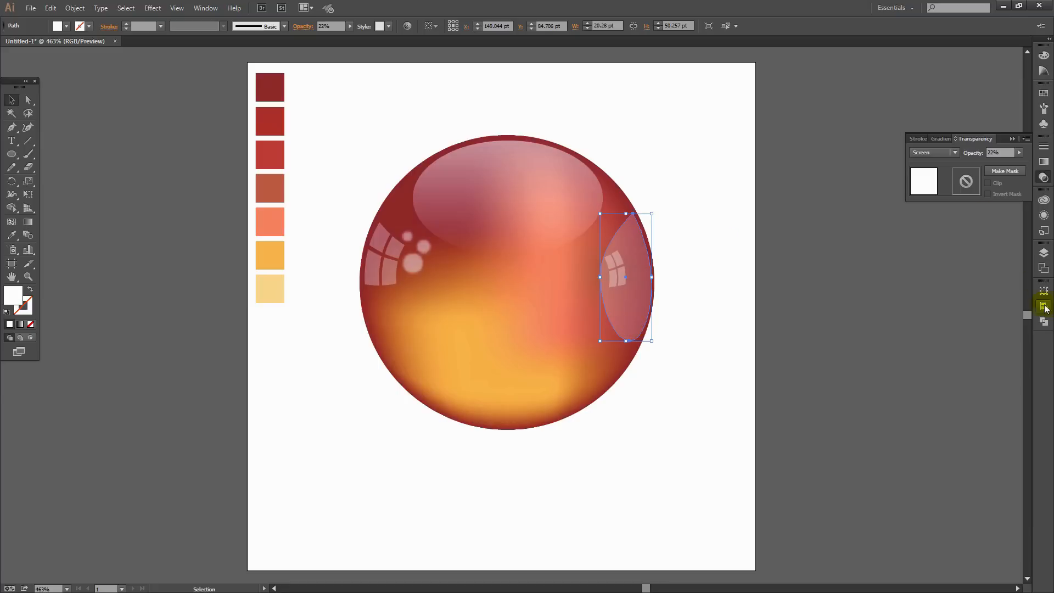
left_click(1044, 253)
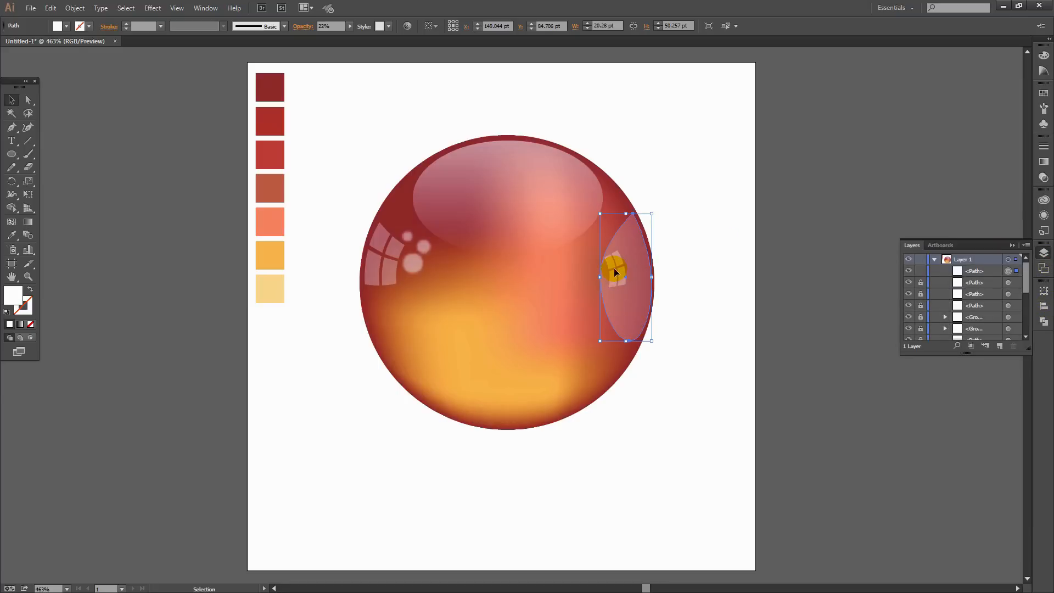
left_click(922, 273)
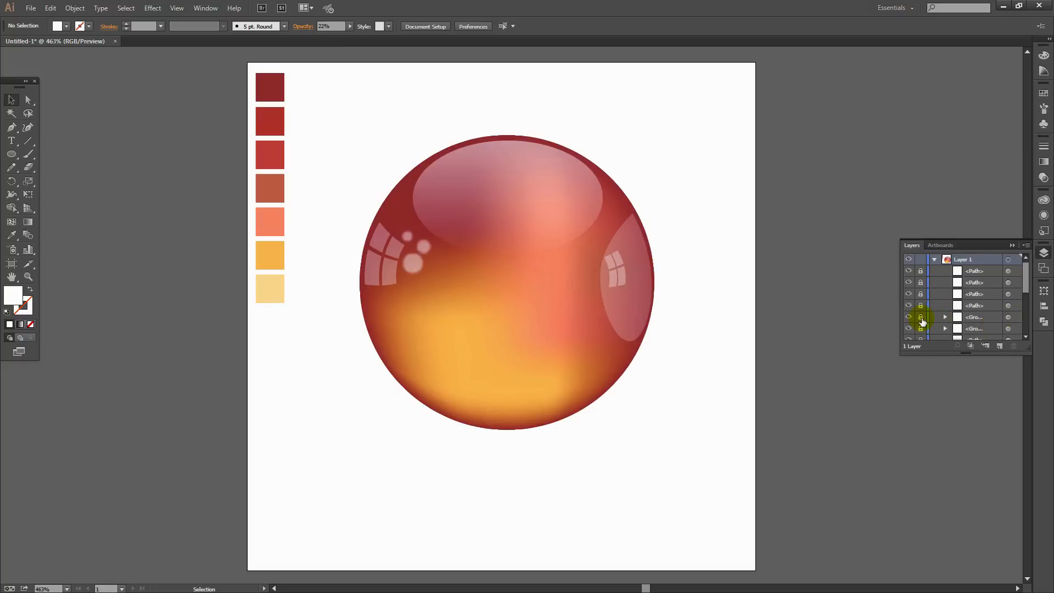
Unlock the small right window reflection group and move it inward and slightly up, clear of the teardrop reflection.
left_click(921, 317)
left_click(1012, 318)
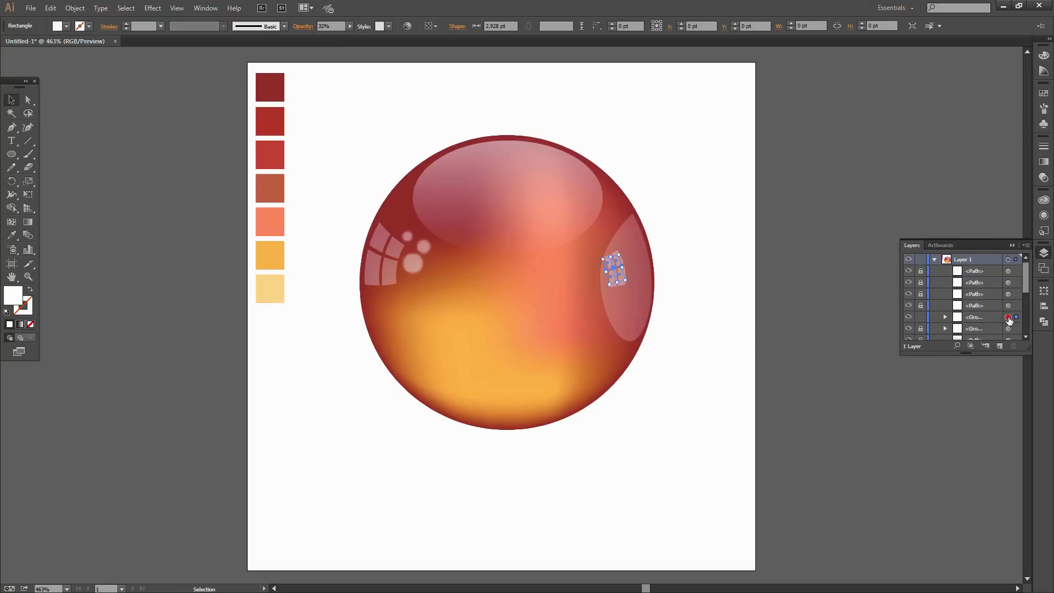
left_click_drag(615, 281, 584, 262)
left_click(741, 345)
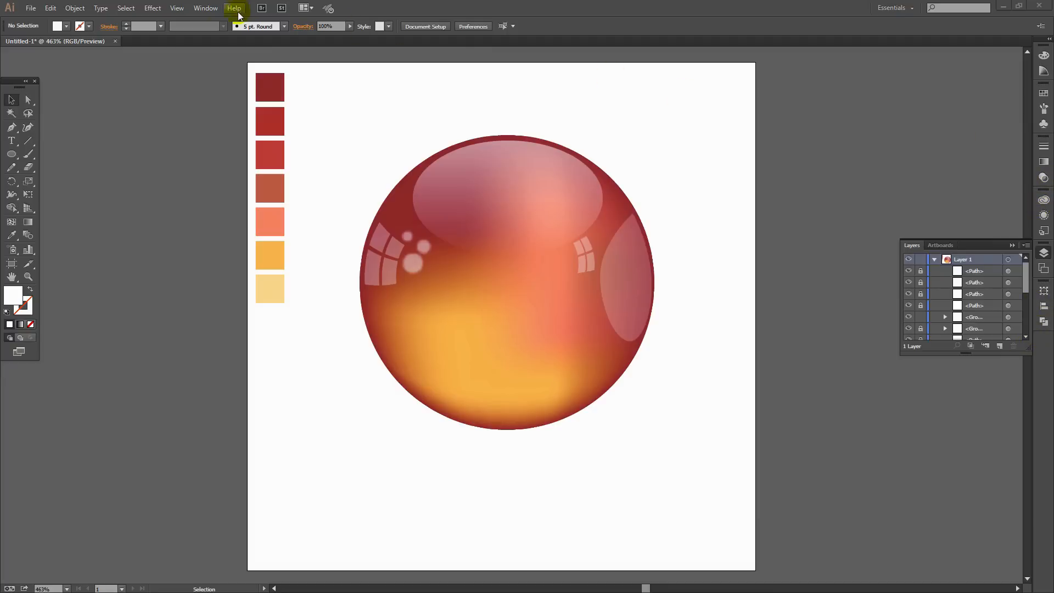
Pick the olive green from the RETRO POP color theme, add it to the document swatches and close the themes.
left_click(205, 7)
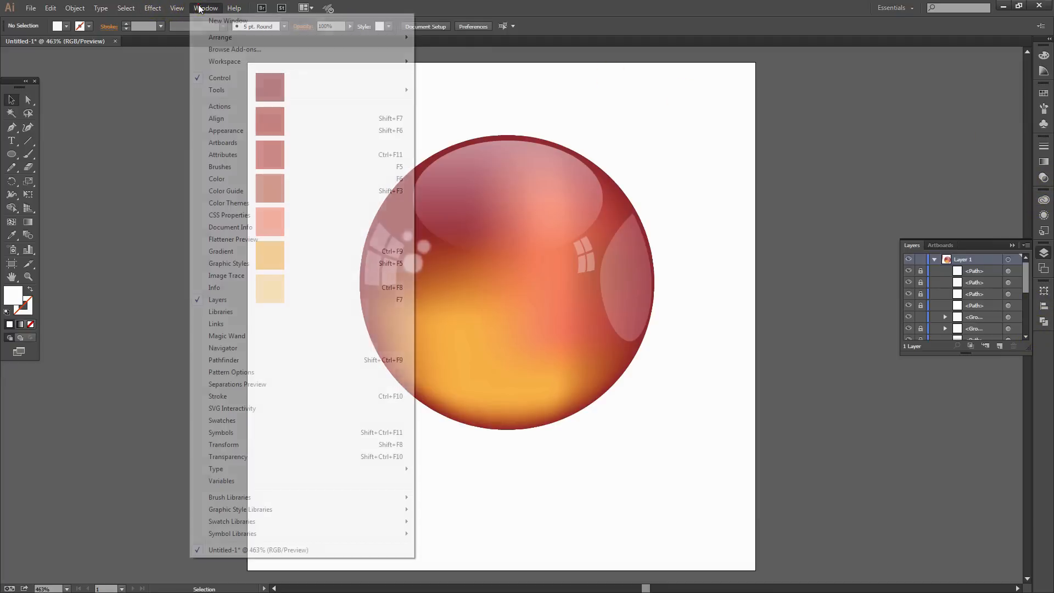
left_click(235, 203)
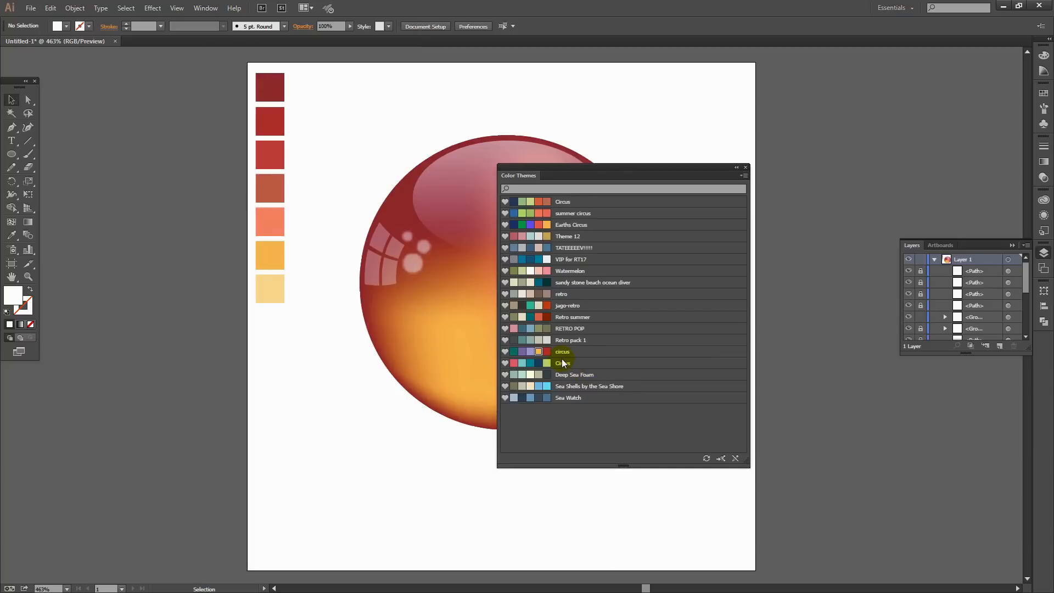
left_click(538, 329)
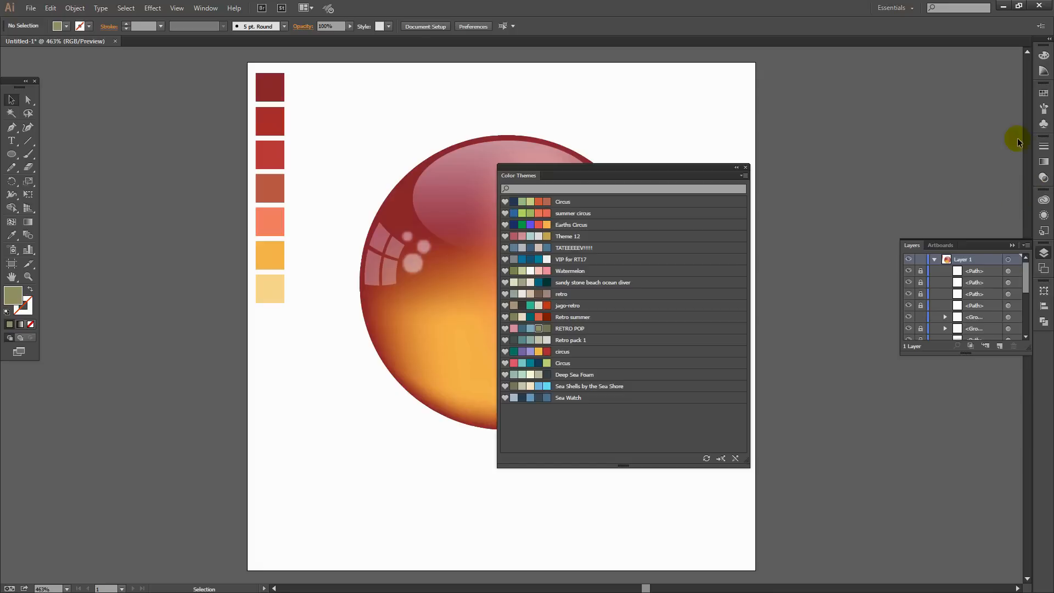
left_click(1044, 93)
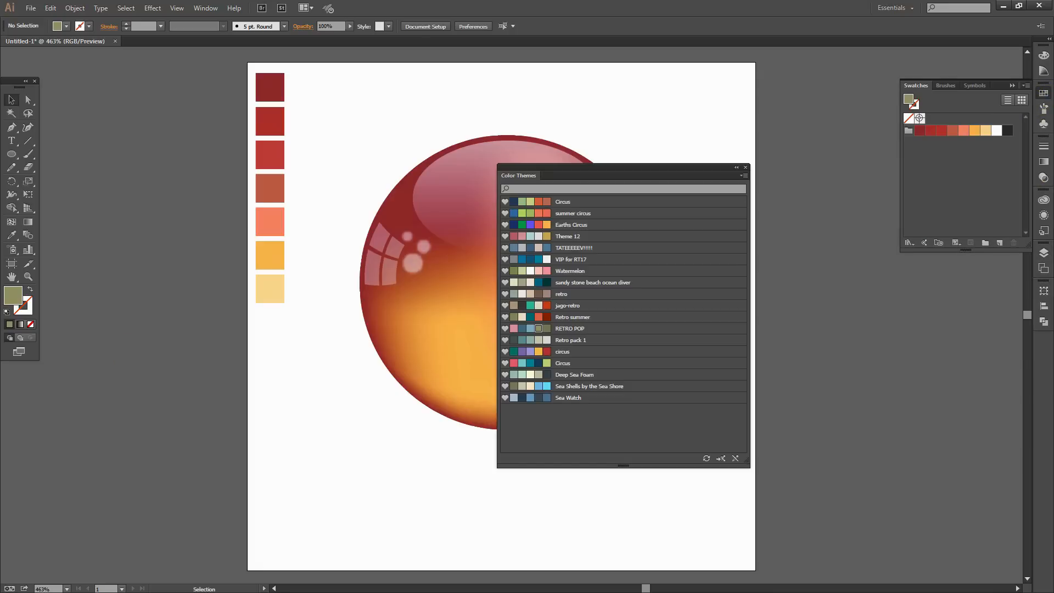
left_click_drag(13, 294, 1018, 132)
left_click(746, 168)
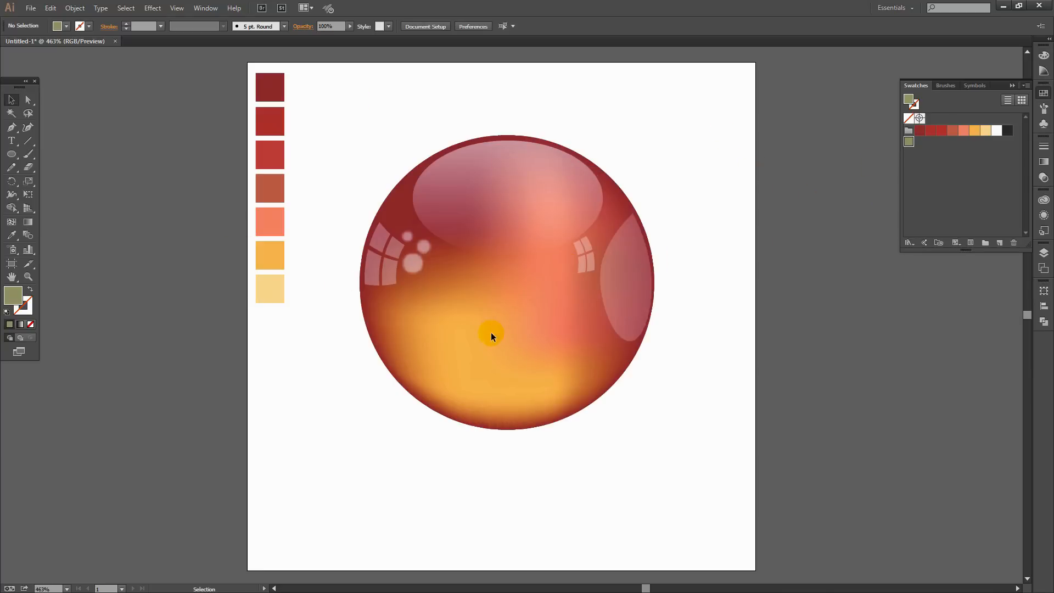
Create an olive triangle over the sphere using the Polygon tool with a 50 pt radius and 3 sides.
left_click(13, 156)
left_click_drag(15, 159, 57, 199)
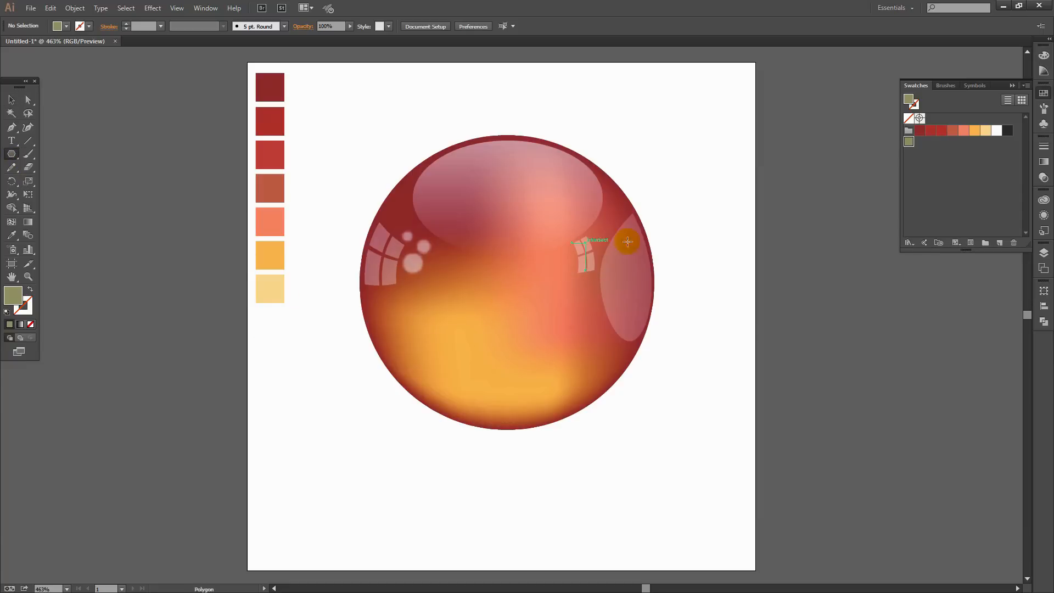
left_click(508, 264)
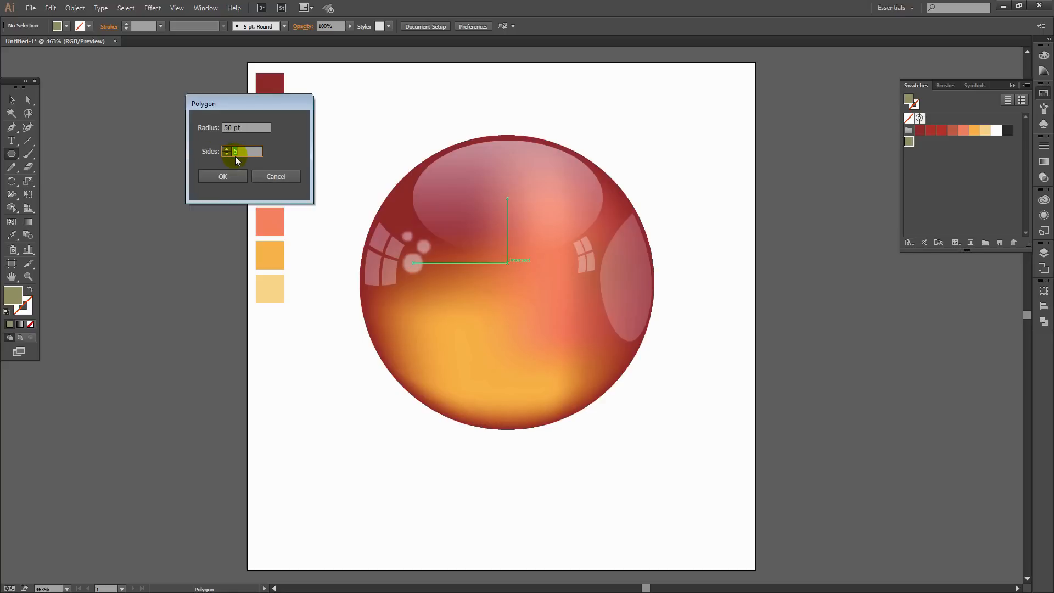
left_click(221, 177)
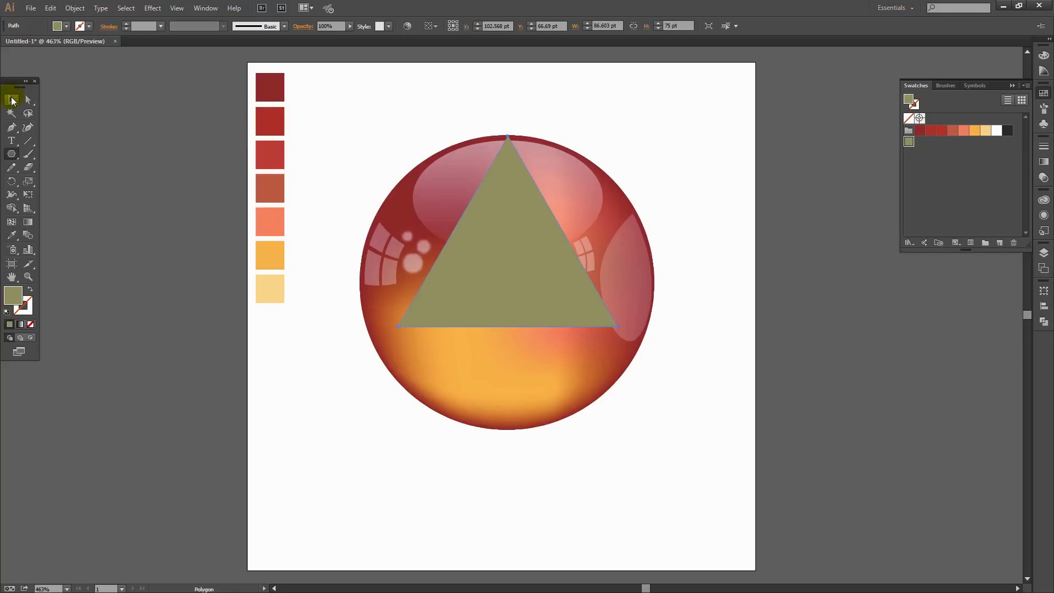
Reshape the triangle into a narrow spike about 18.5 pt wide and 200 pt tall, centered on the artboard from bottom to top edge.
left_click(11, 100)
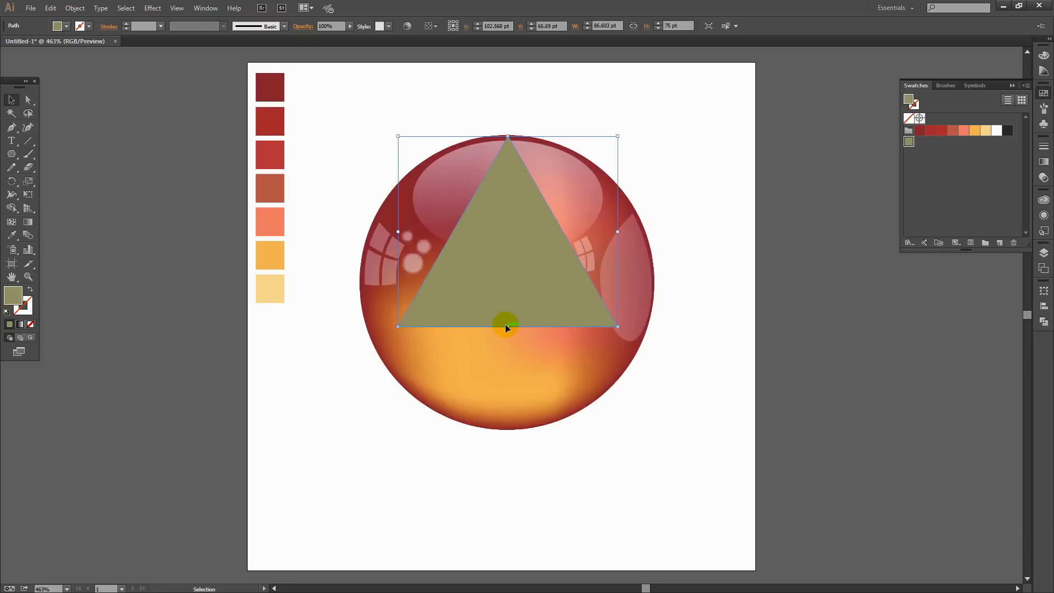
left_click_drag(508, 327, 508, 574)
left_click_drag(617, 357, 445, 350)
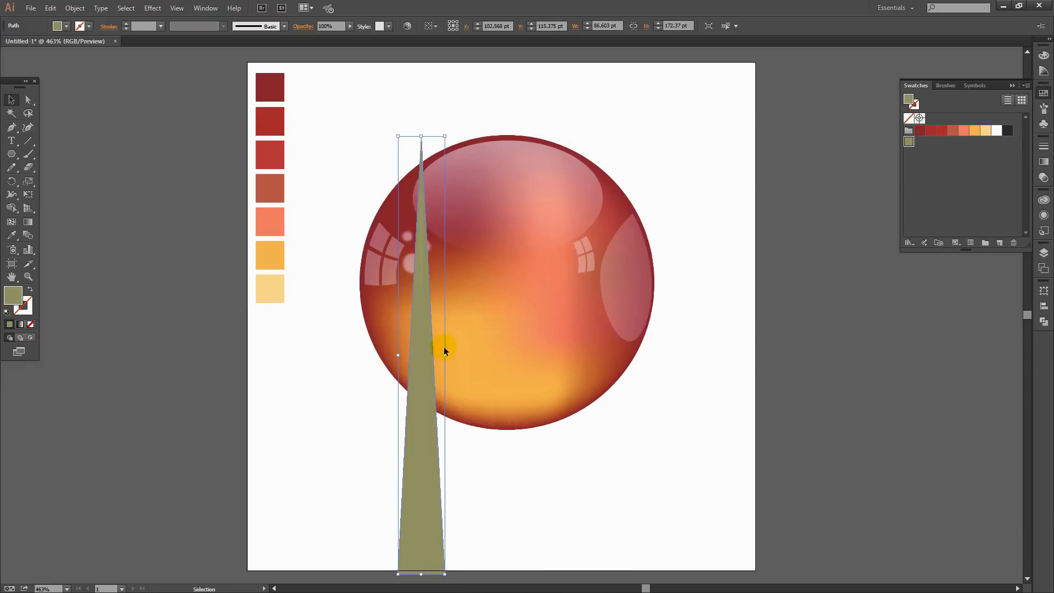
left_click_drag(416, 404, 496, 401)
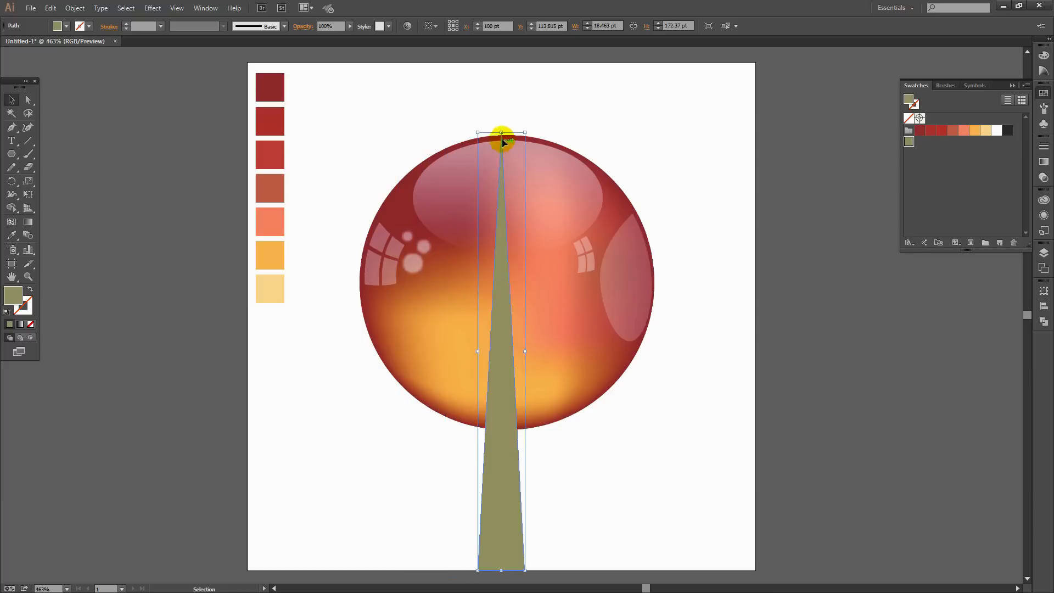
left_click_drag(501, 132, 504, 63)
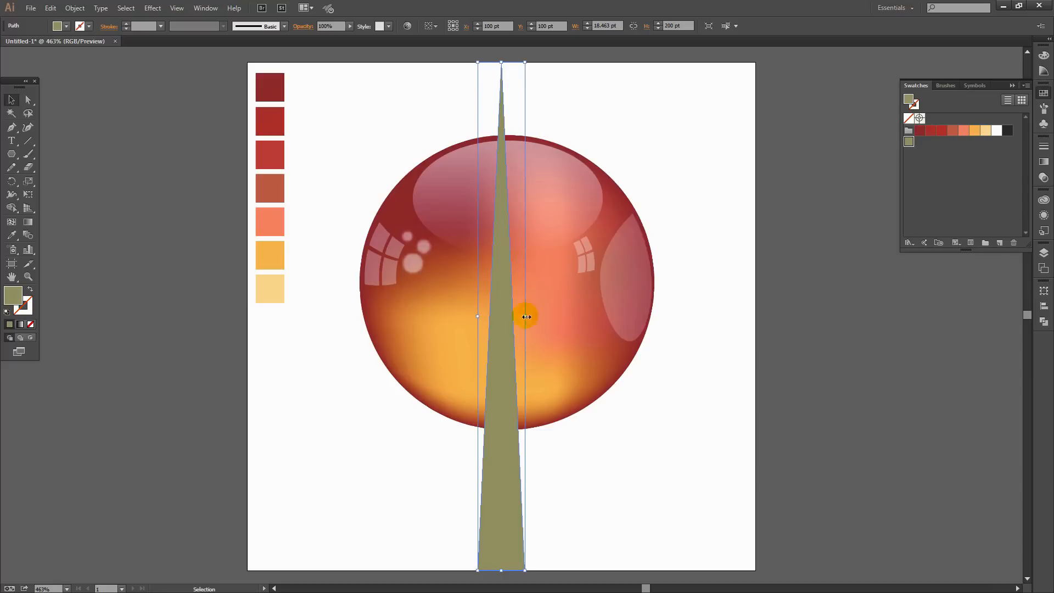
left_click(565, 526)
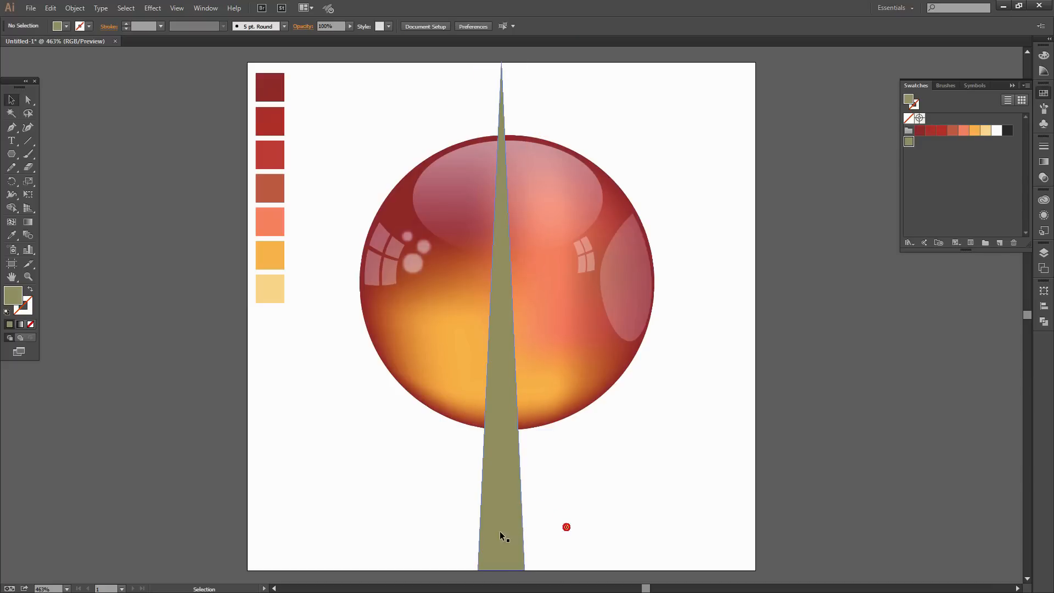
left_click(500, 532)
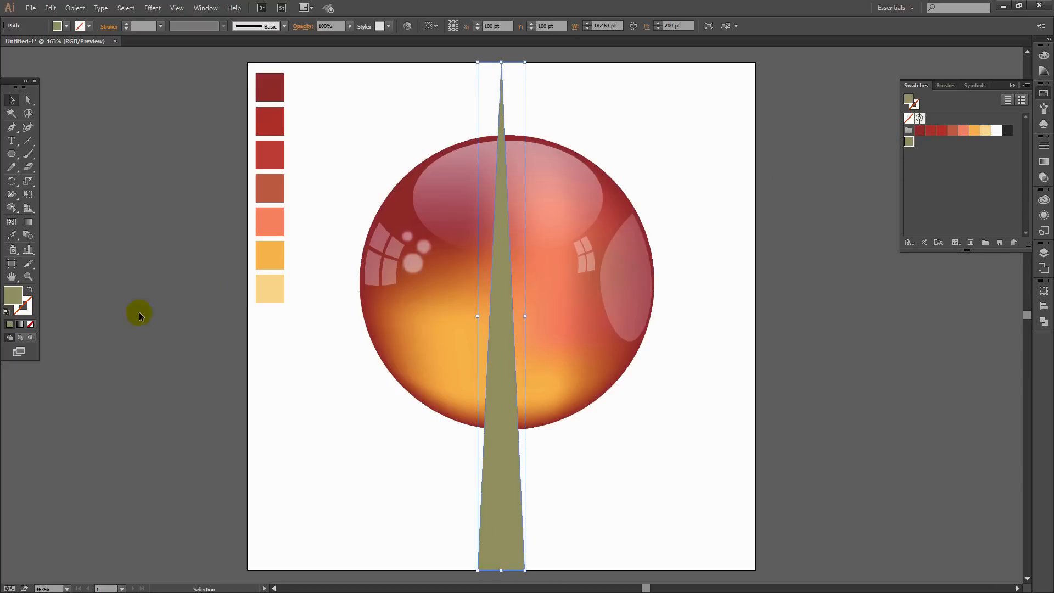
Lighten the tall triangle's olive fill by raising its brightness.
double_click(13, 295)
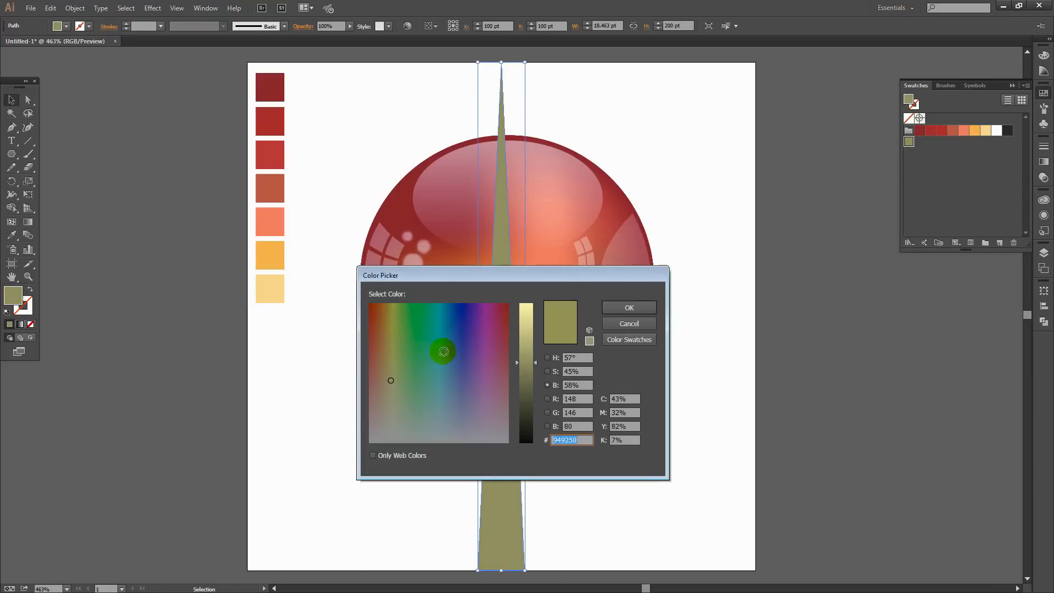
left_click_drag(519, 361, 520, 365)
left_click(571, 383)
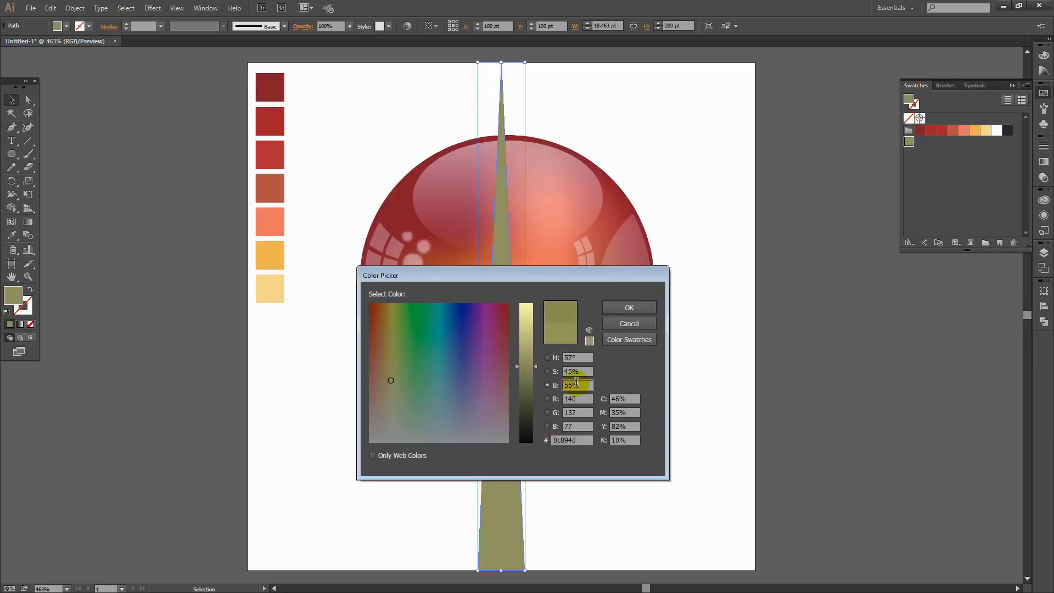
key("Up")
key("Up")
key("Up")
key("Up")
key("Up")
key("Up")
key("Up")
key("Up")
key("Up")
key("Up")
key("Up")
key("Up")
key("Up")
key("Up")
key("Up")
key("Up")
key("Up")
key("Up")
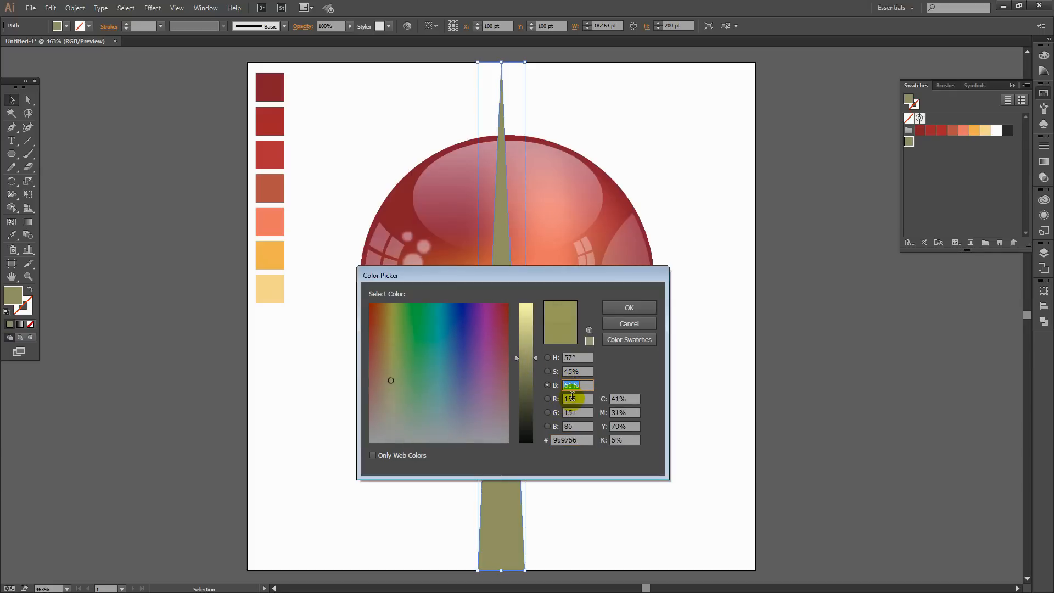
left_click(620, 315)
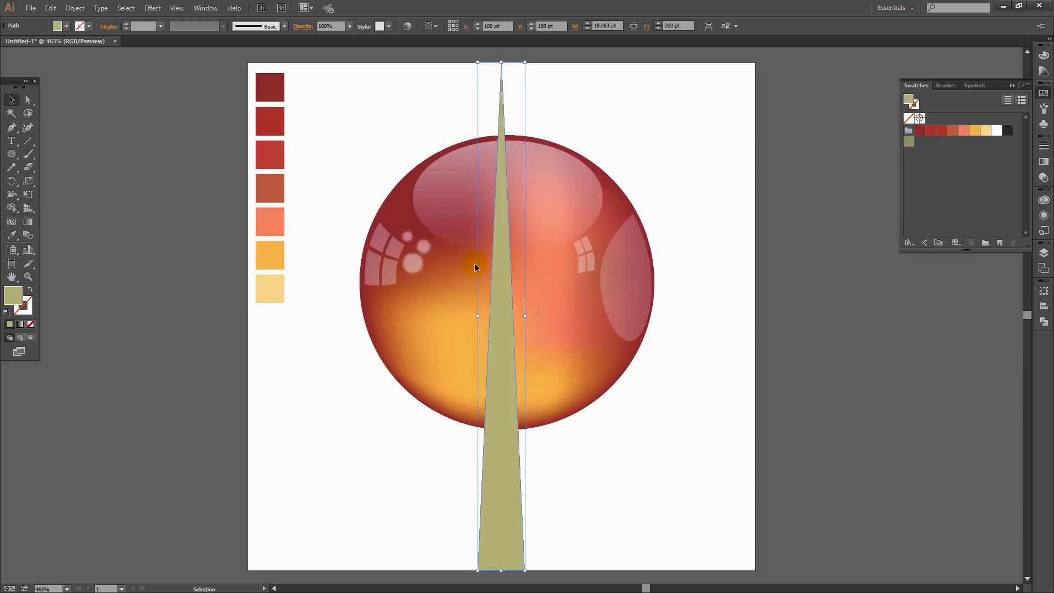
Start a Transform effect on the tall spike with preview enabled and set its rotation angle to 15°.
left_click(154, 9)
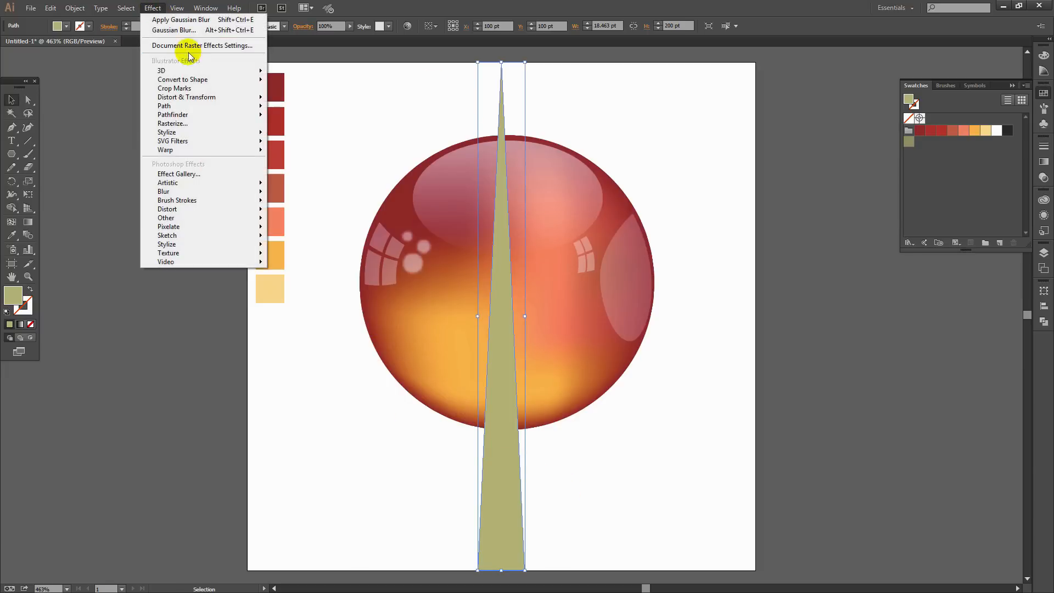
mouse_move(194, 97)
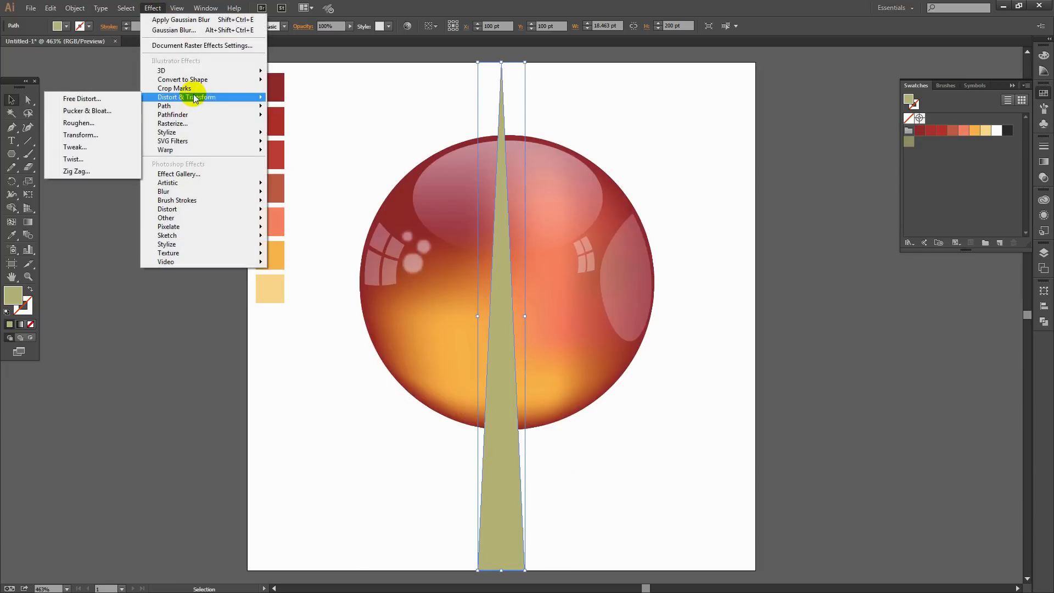
left_click(74, 135)
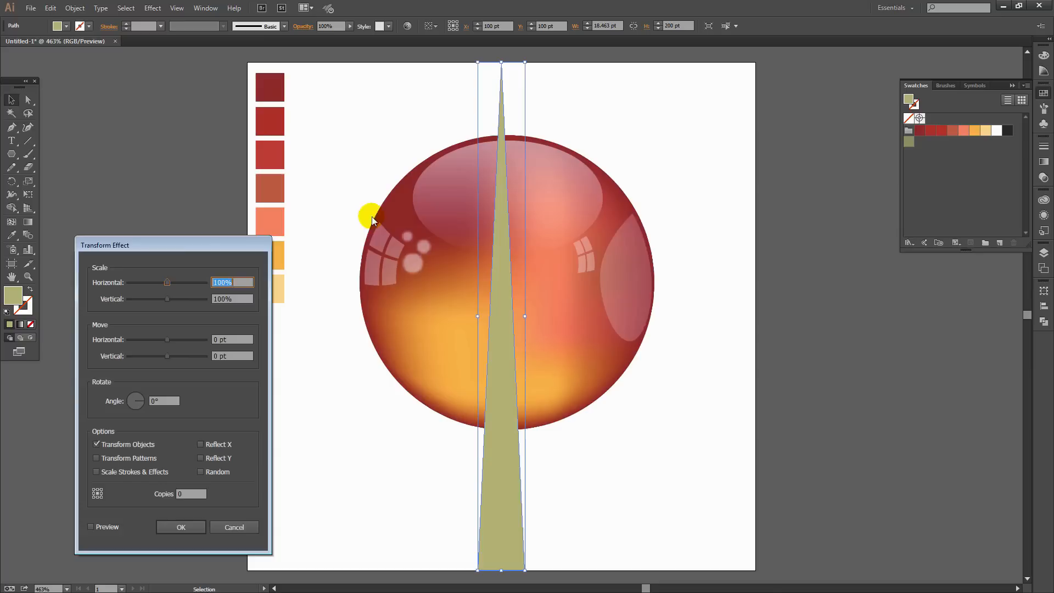
left_click(91, 528)
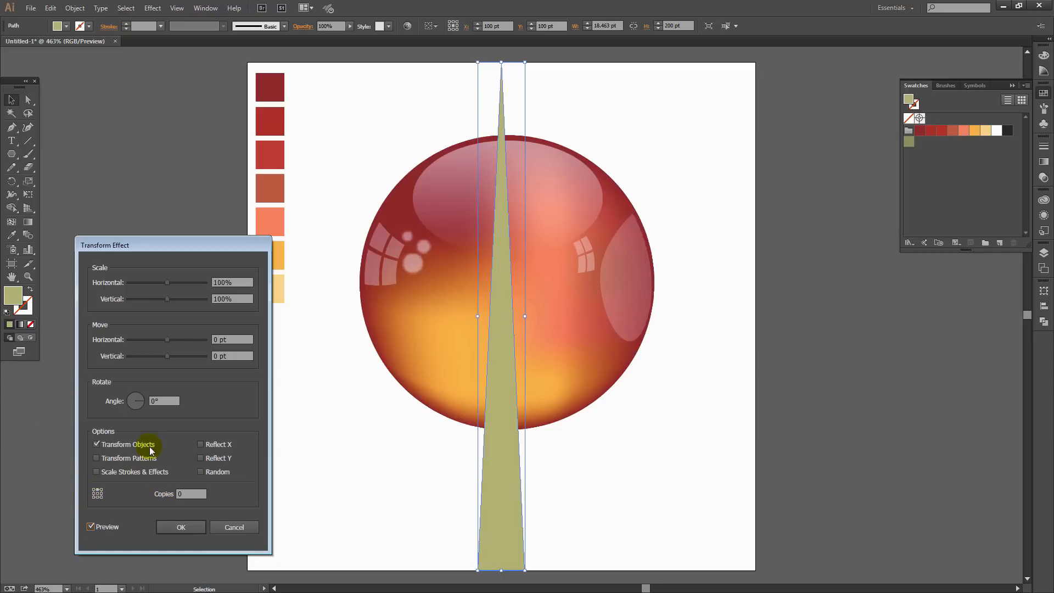
left_click(187, 493)
left_click(155, 401)
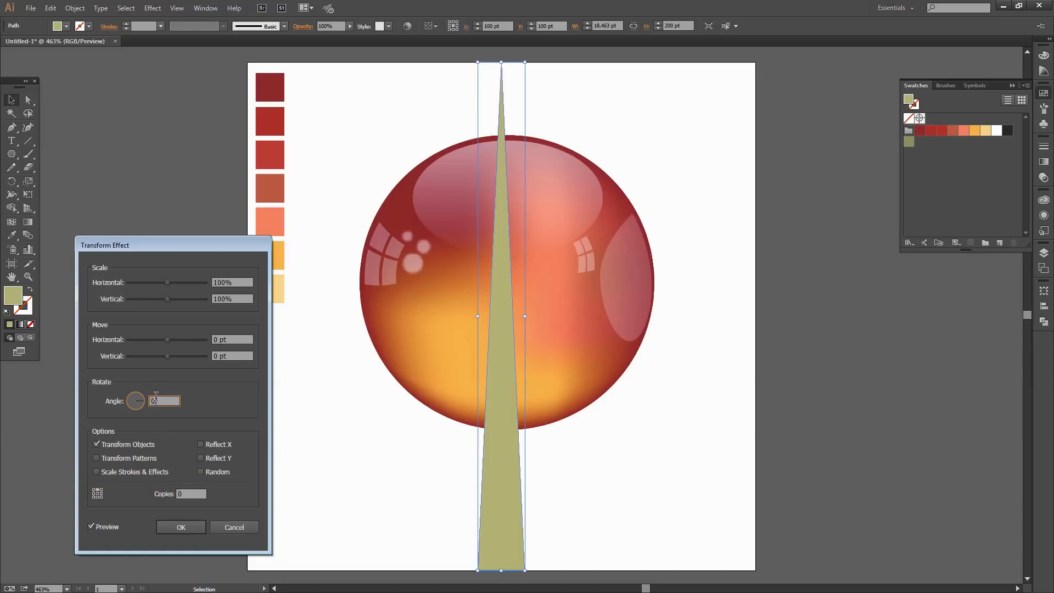
type("1")
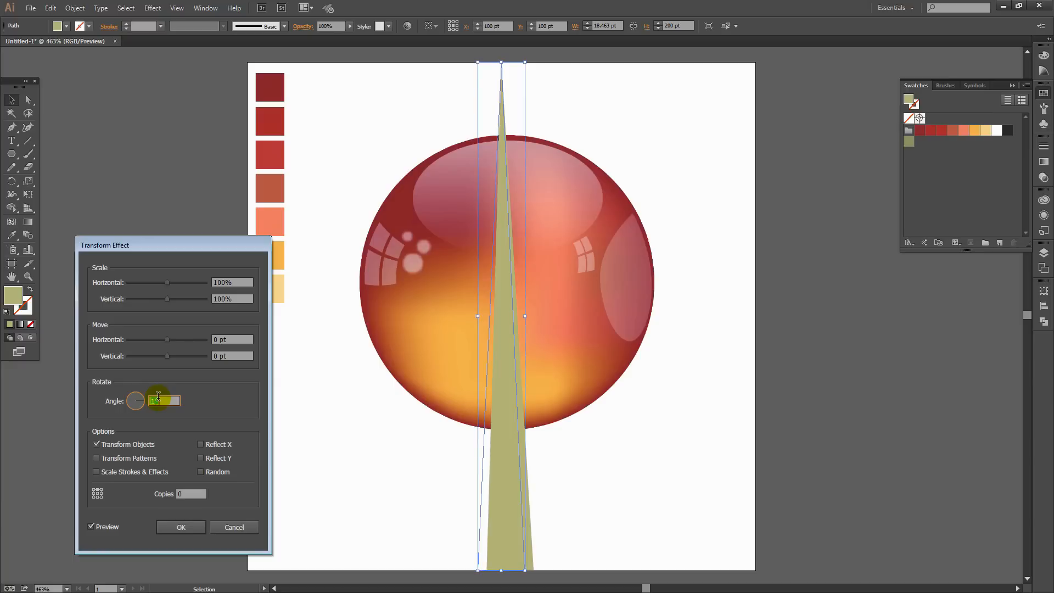
key("Up")
key("Up")
key("Up")
key("Up")
key("Up")
key("Up")
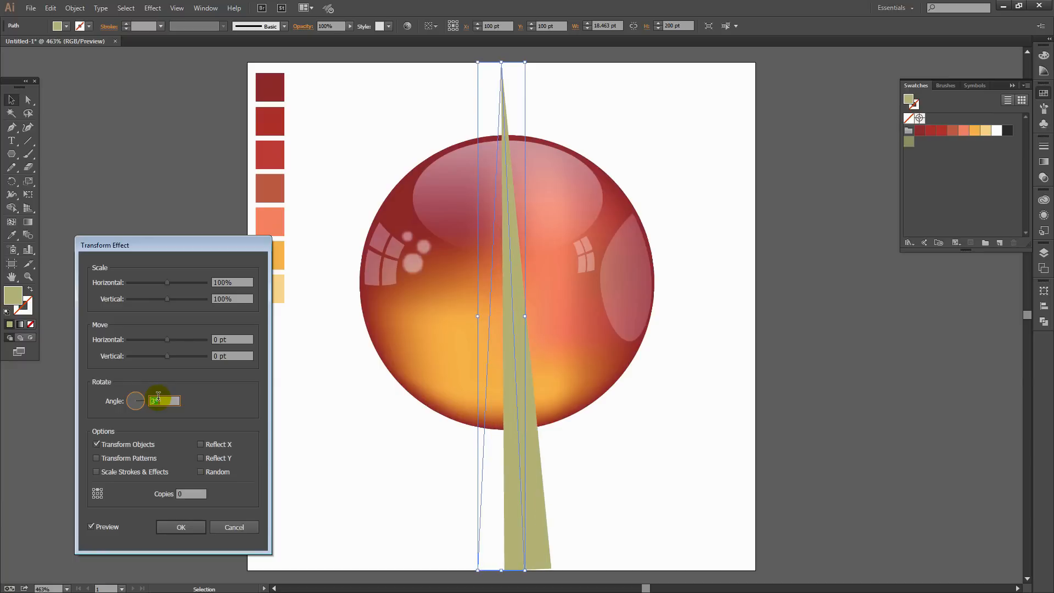
key("Up")
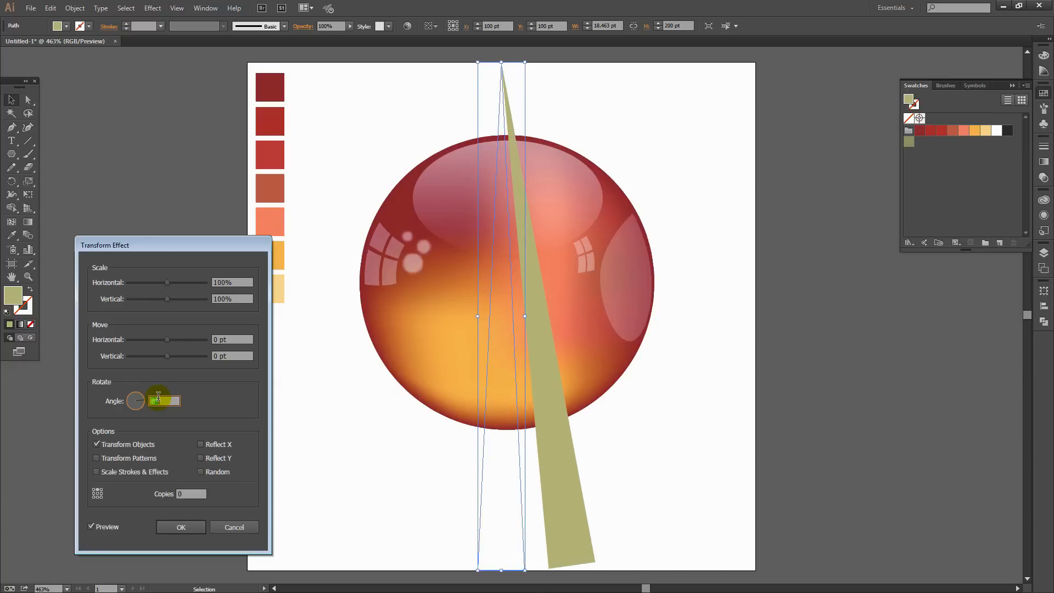
key("Up")
key("Up")
key("Up")
key("Up")
key("Up")
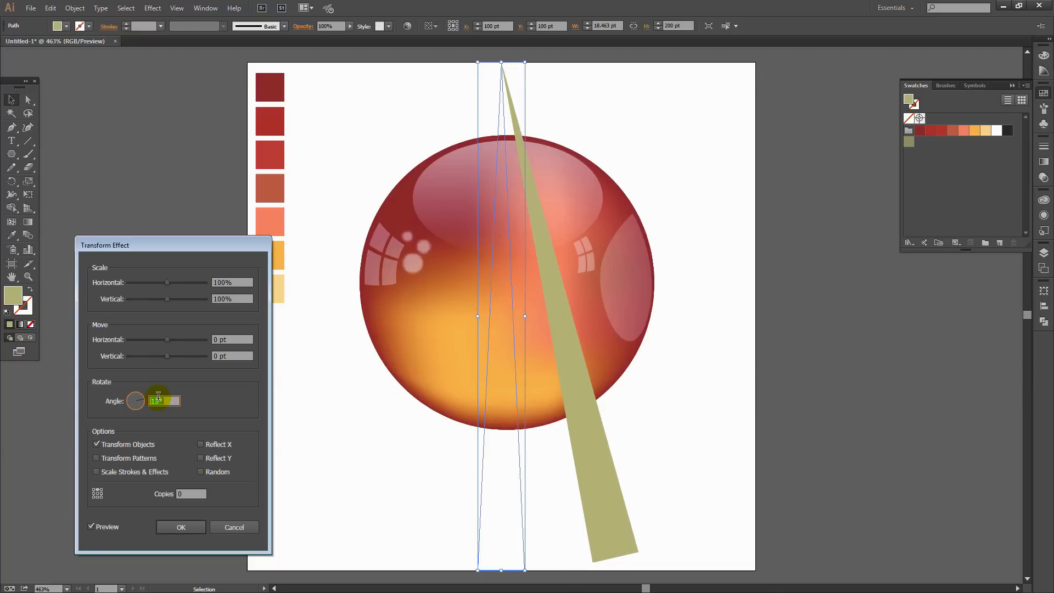
key("Up")
key("Up")
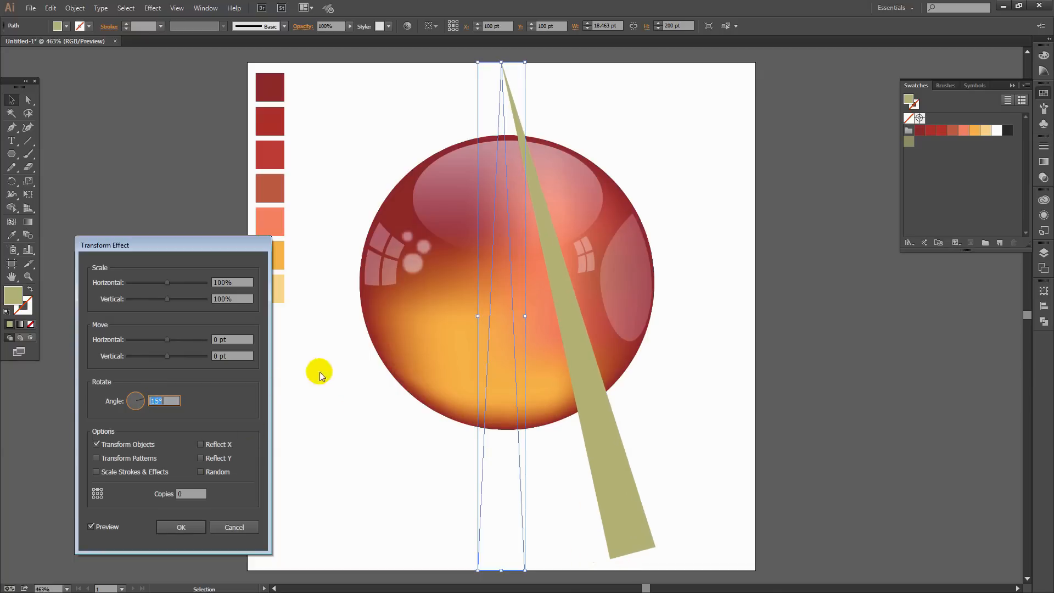
Set the Transform effect to 23 copies and apply it to form a full ring of rays around the spike's tip.
left_click(179, 494)
key("Up")
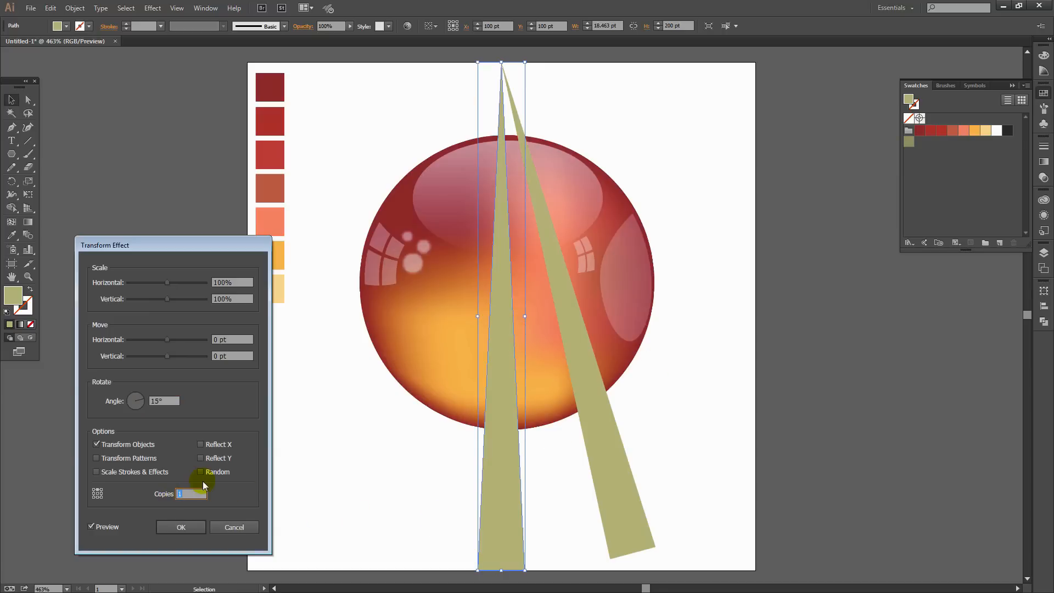
key("Up")
key("Up")
key("Up")
key("Up")
key("Up")
key("Up")
key("Up")
key("Up")
key("Up")
key("Up")
key("Up")
key("Up")
key("Up")
key("Up")
key("Up")
key("Up")
key("Up")
key("Up")
key("Up")
key("Up")
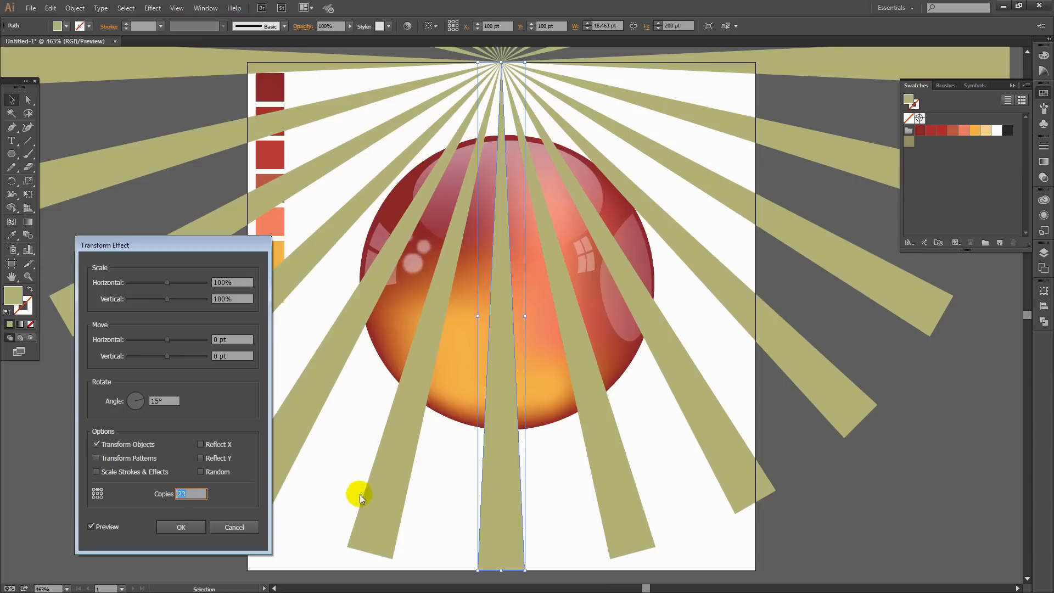
left_click(182, 528)
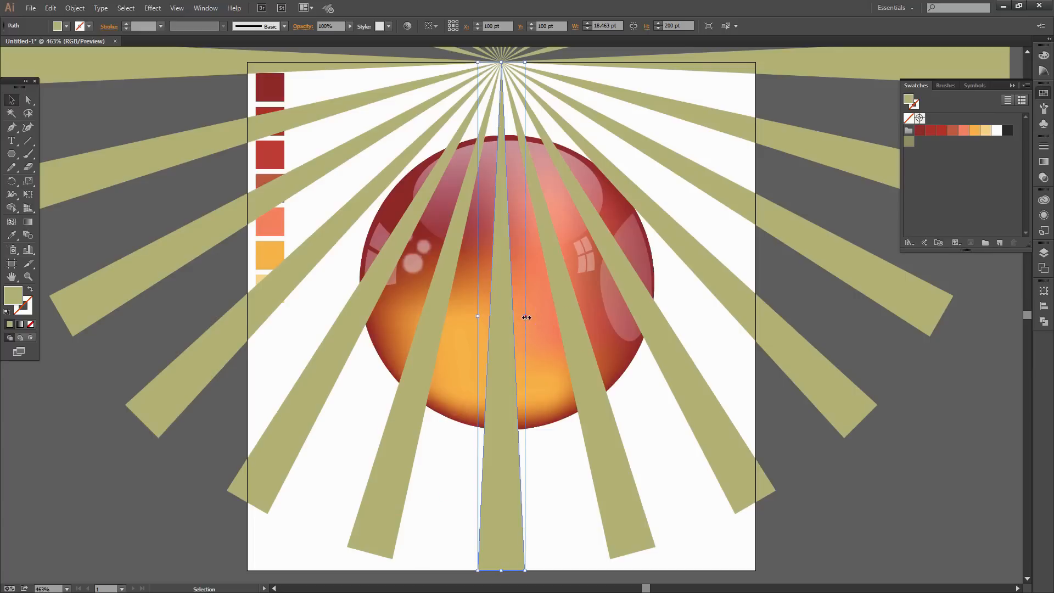
Widen the base spike to about 31 pt and move the ray burst down so its center sits behind the lower sphere.
left_click_drag(527, 317, 556, 317)
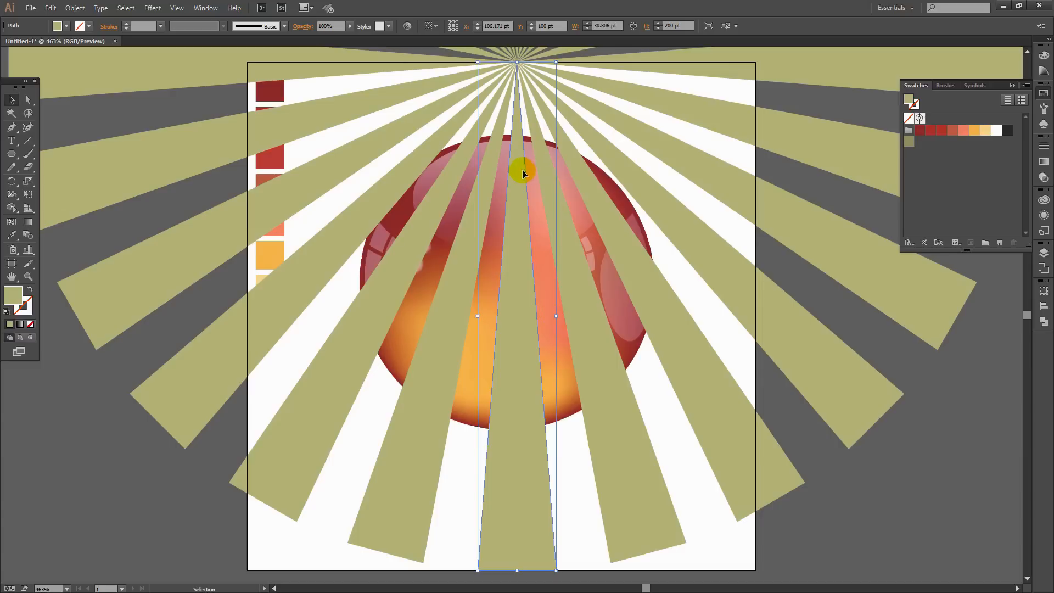
left_click_drag(517, 181, 508, 485)
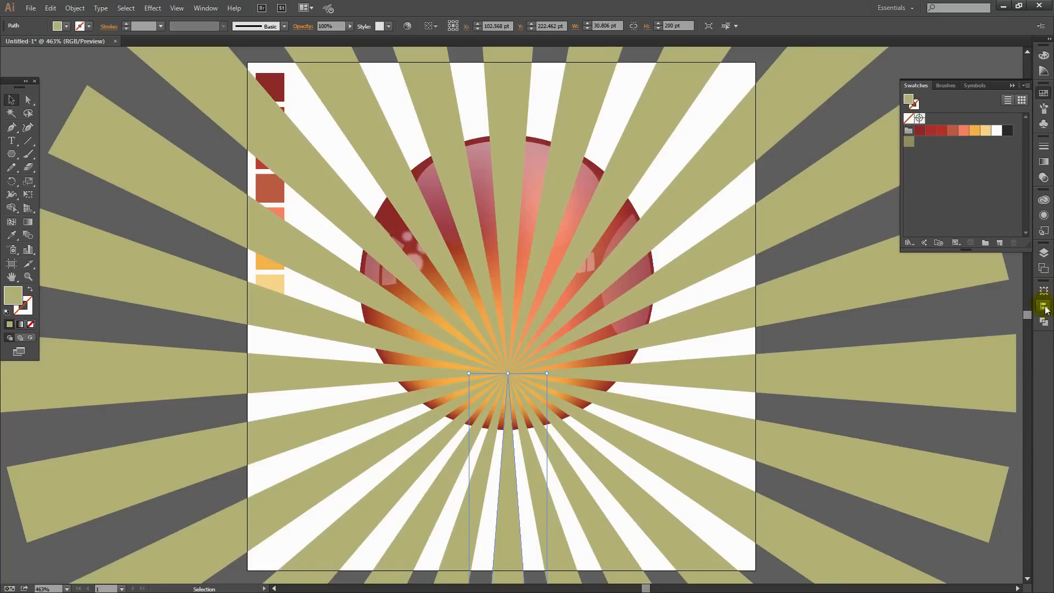
Move the rays path into a new Layer 2 placed below Layer 1, and lock Layer 1.
left_click(1044, 253)
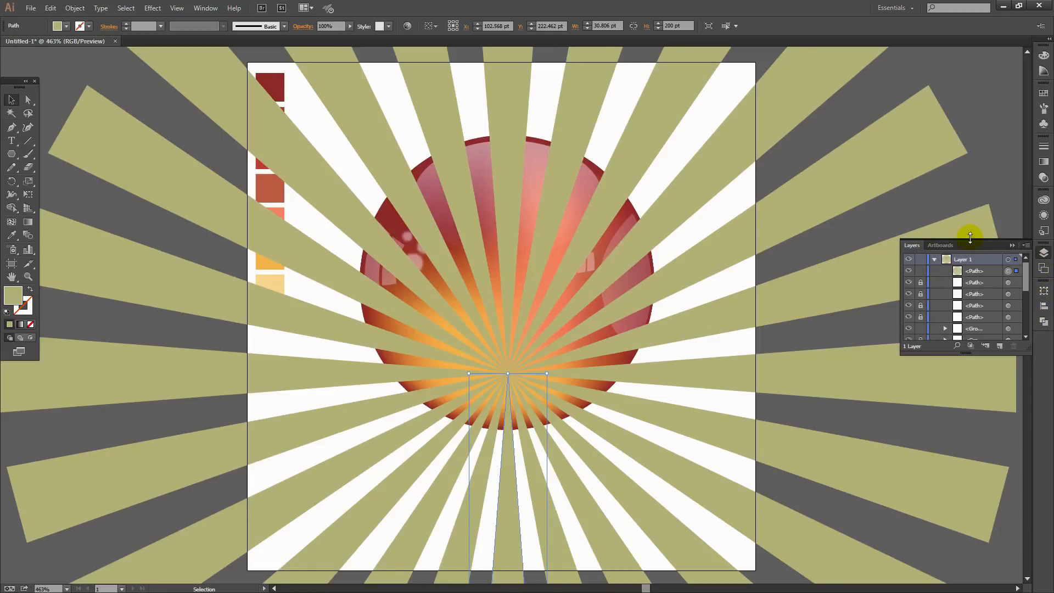
left_click(1000, 347)
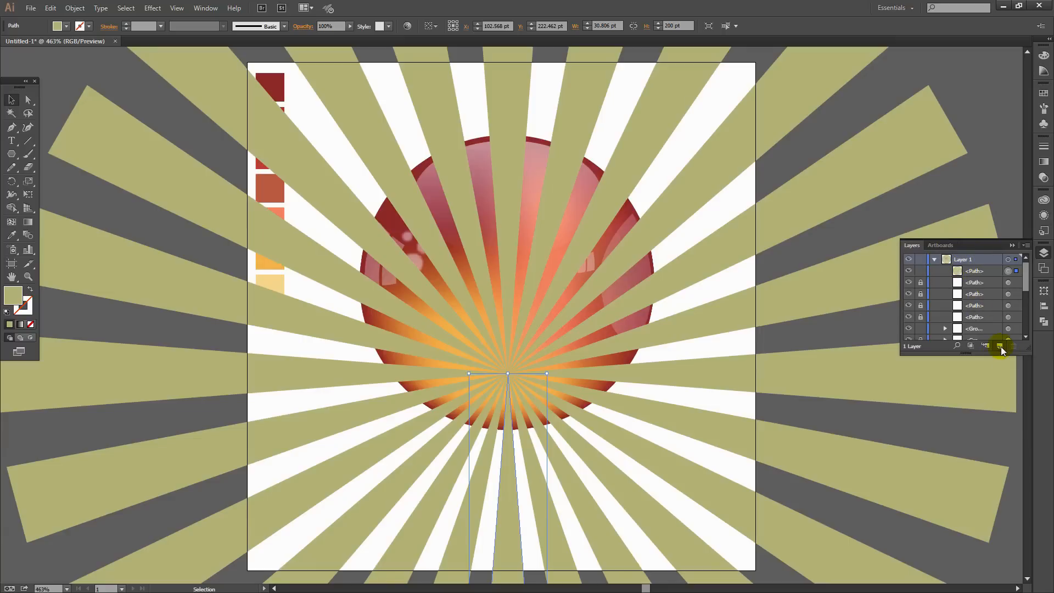
left_click_drag(972, 286, 975, 258)
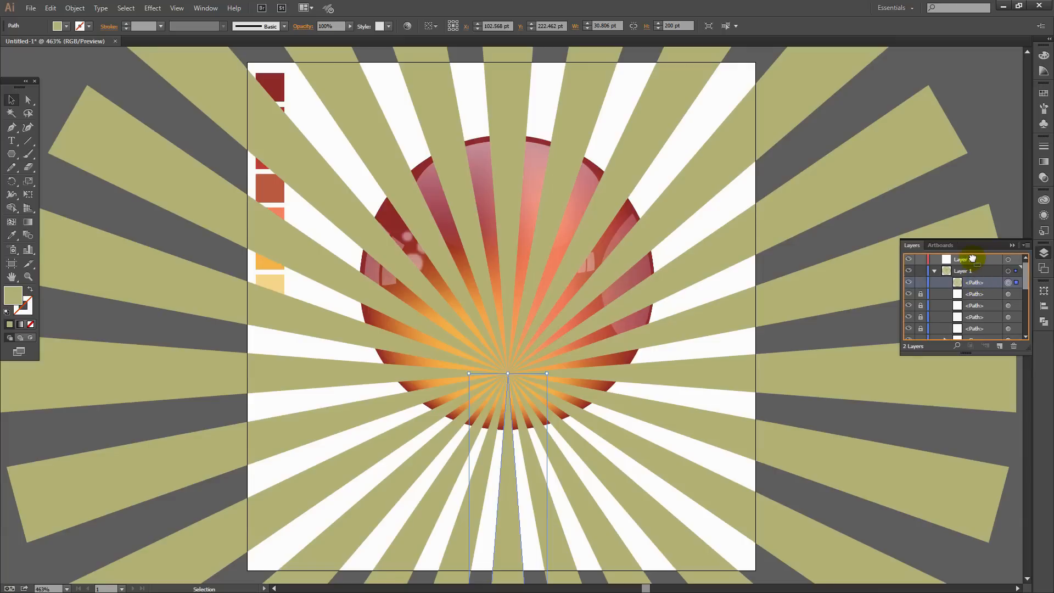
left_click(934, 272)
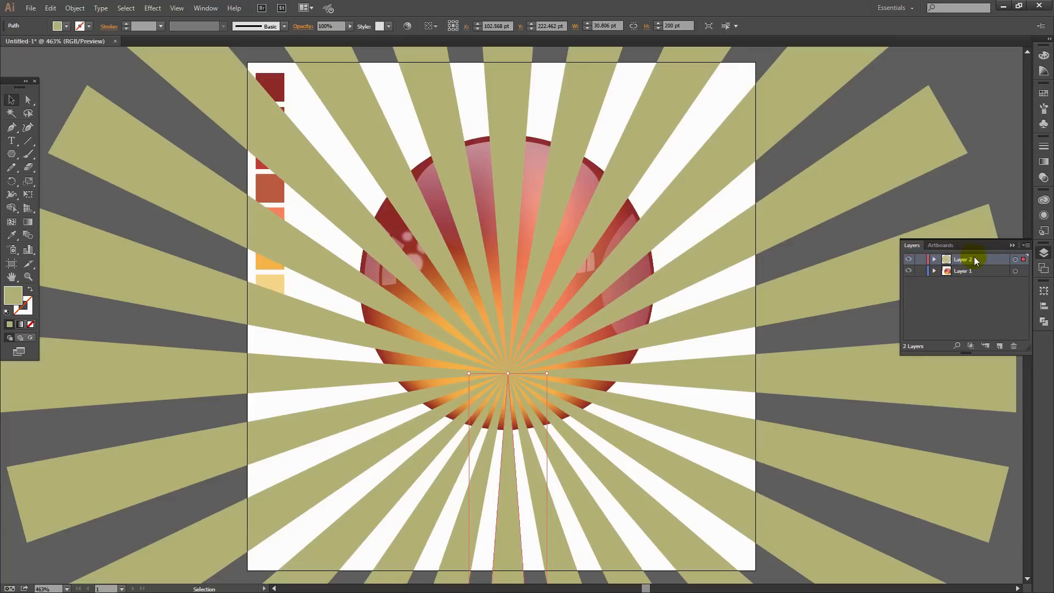
left_click_drag(976, 260, 972, 276)
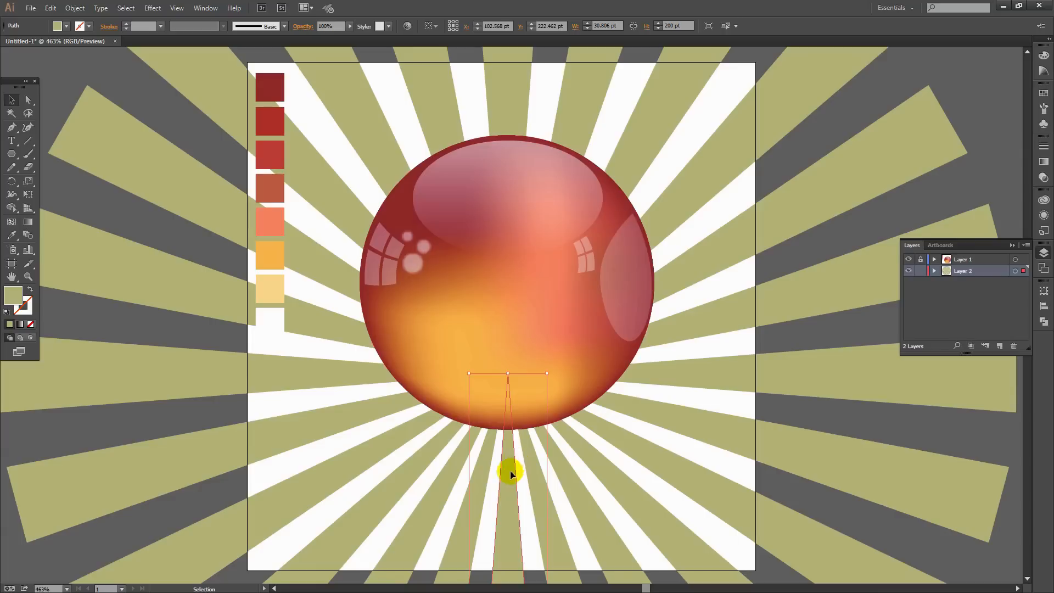
Nudge the ray burst slightly and expand its appearance into editable shapes.
left_click_drag(513, 480, 514, 495)
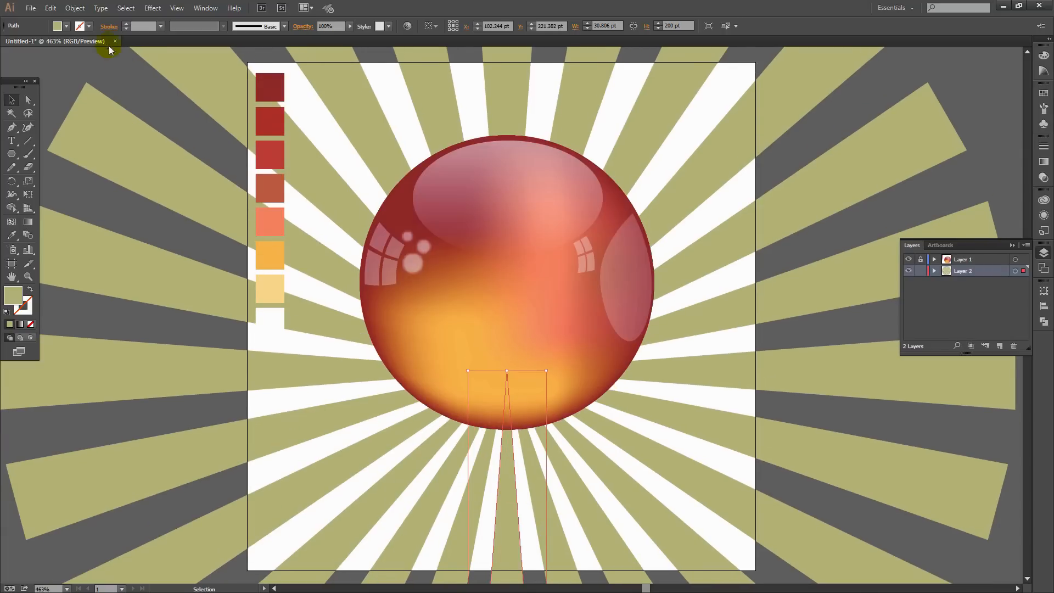
left_click(73, 9)
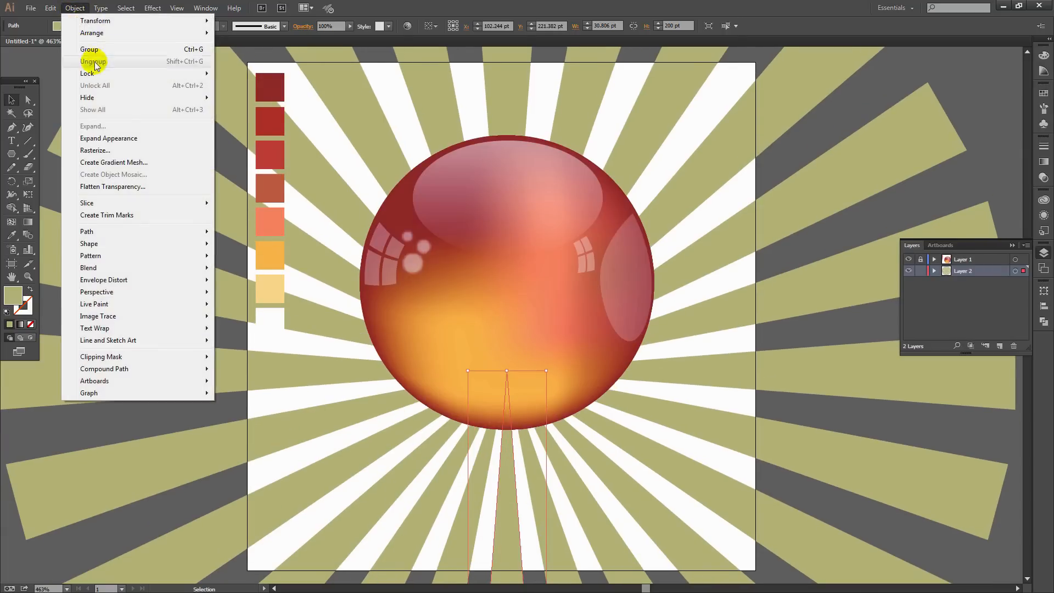
left_click(116, 140)
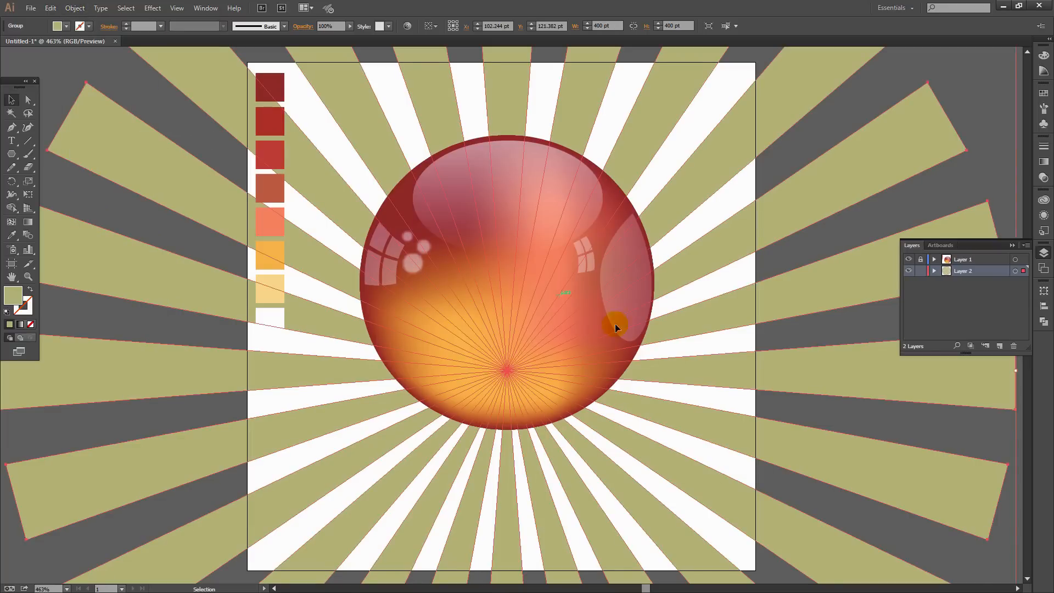
Draw a 200 × 200 pt olive rectangle on Layer 2 that covers the whole artboard.
left_click(933, 272)
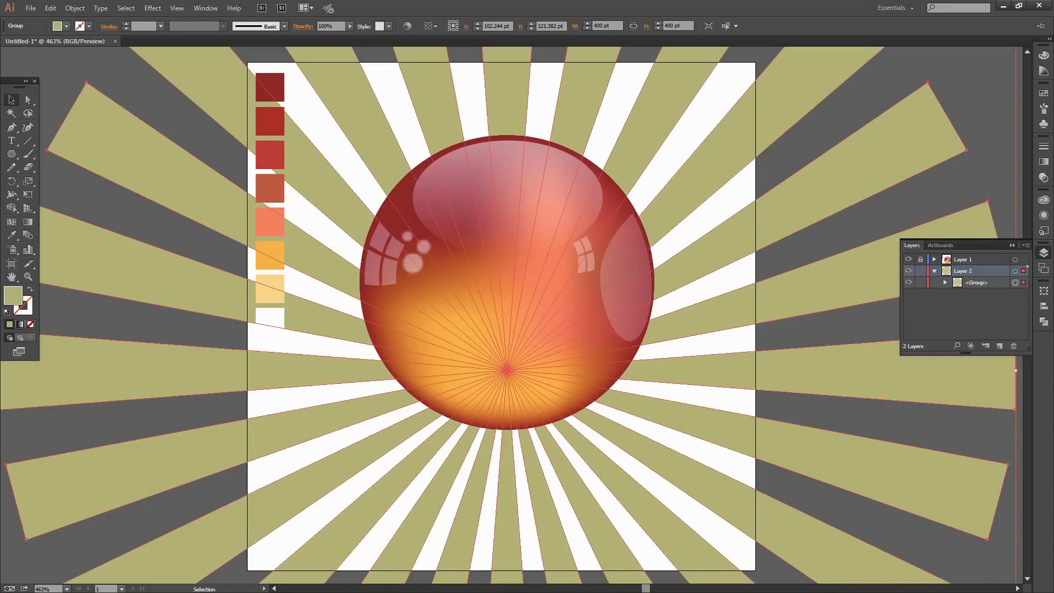
left_click(12, 154)
left_click_drag(11, 154, 49, 154)
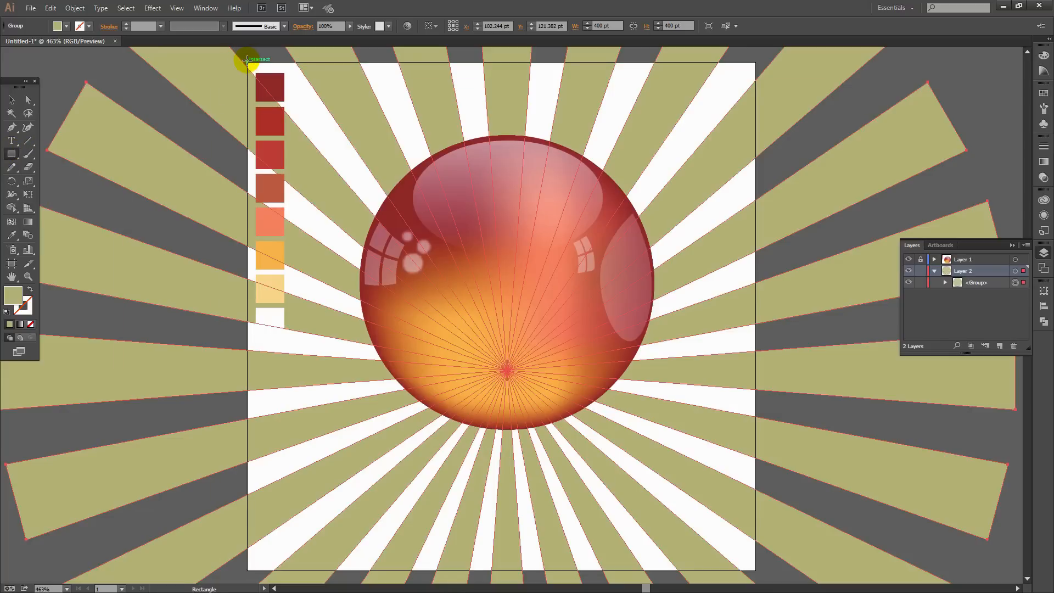
left_click_drag(247, 62, 756, 571)
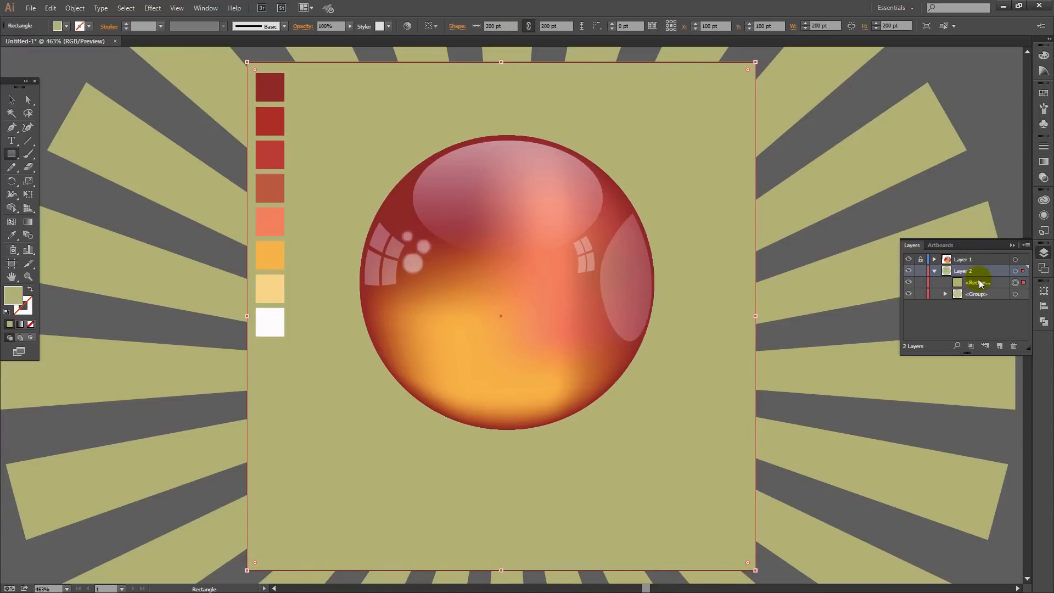
Duplicate the artboard-sized rectangle in Layer 2 and hide the upper copy.
left_click_drag(981, 283, 1000, 347)
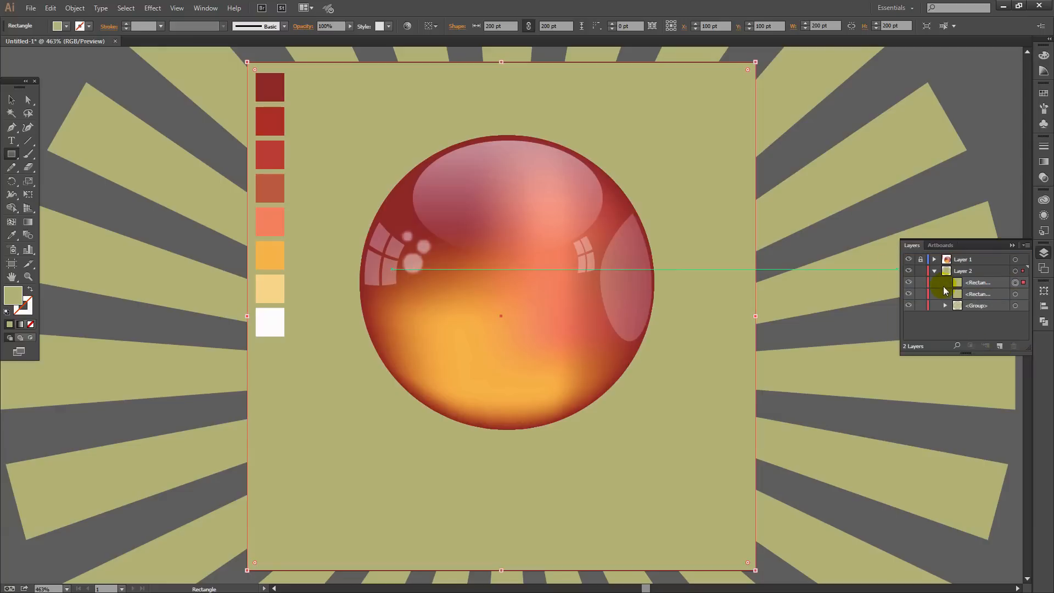
left_click(909, 283)
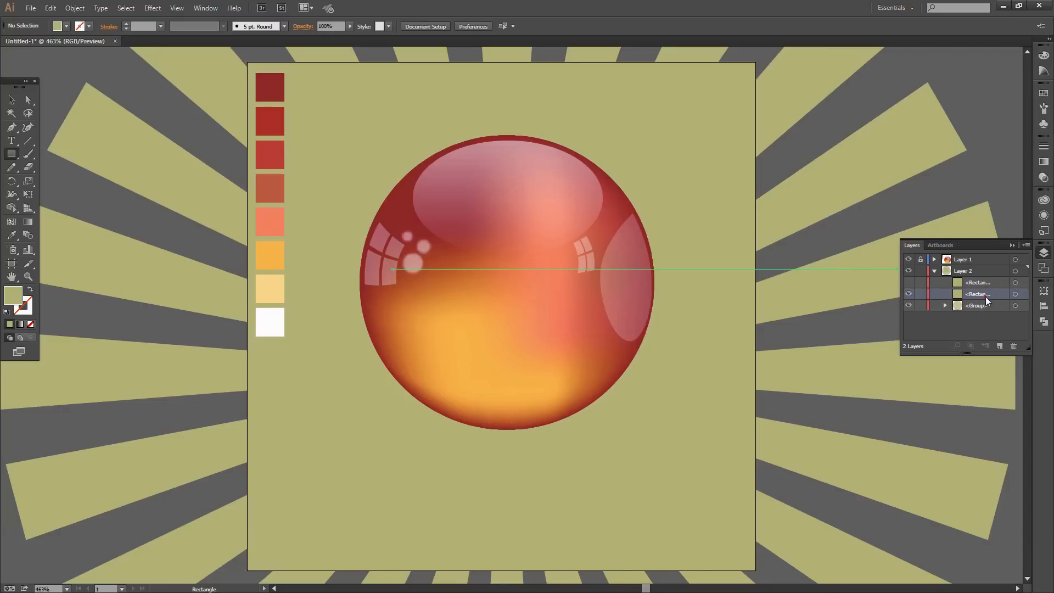
Select the visible rectangle together with the rays group and crop the rays to the artboard with the Pathfinder Crop operation.
left_click(1015, 295)
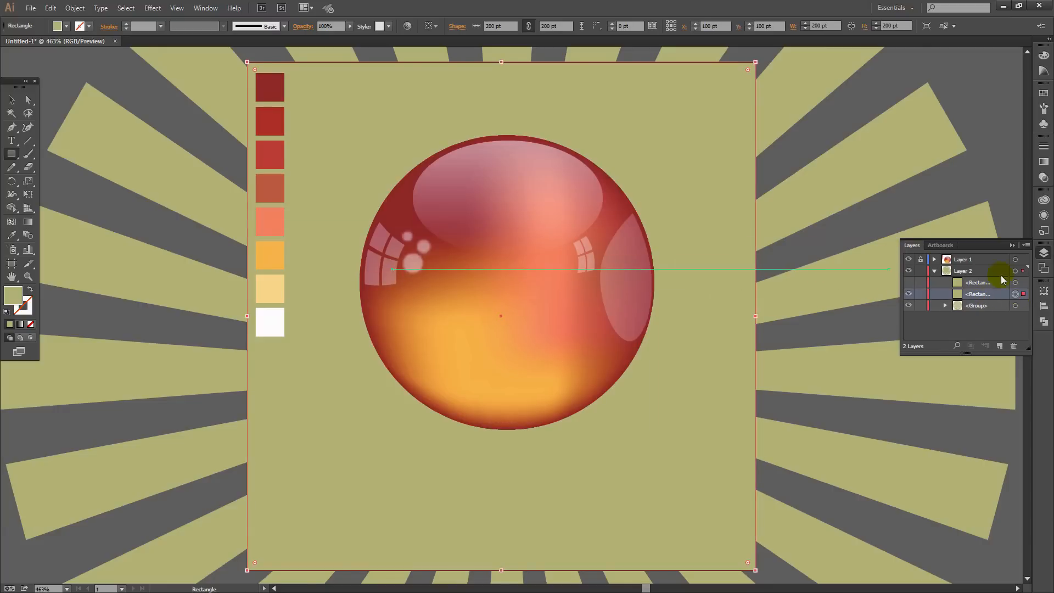
left_click(1015, 307, "shift")
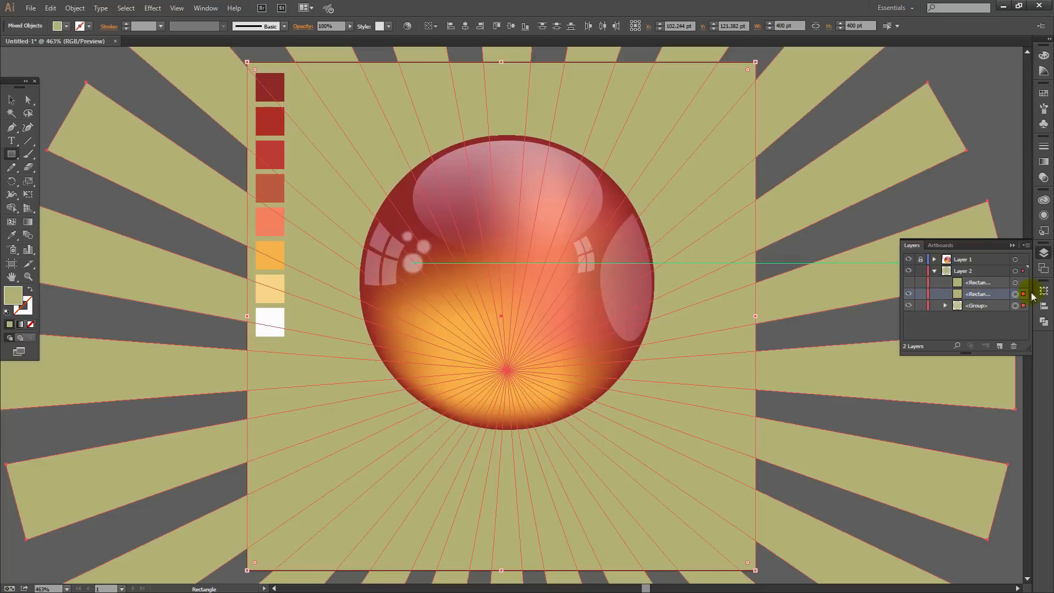
left_click(1044, 323)
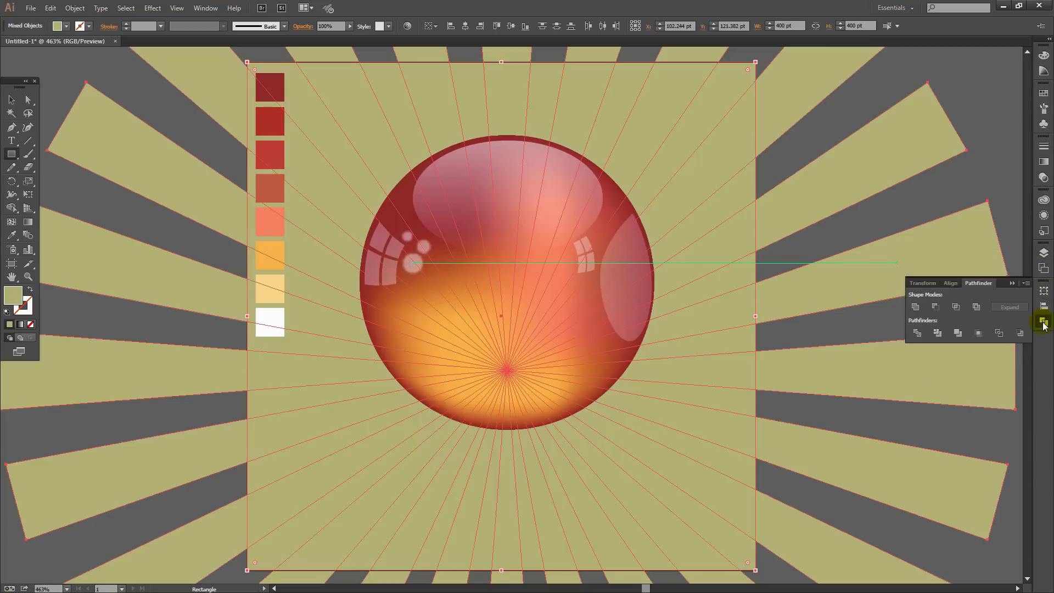
left_click(979, 333)
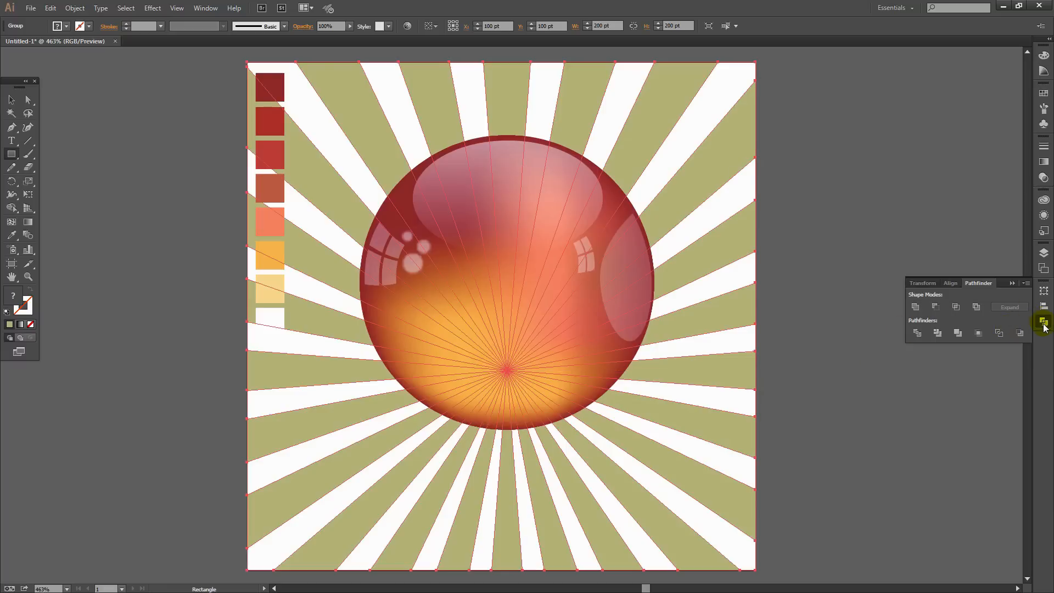
Show the hidden rectangle copy above the cropped rays in Layer 2 again and switch to the Selection tool.
left_click(1045, 254)
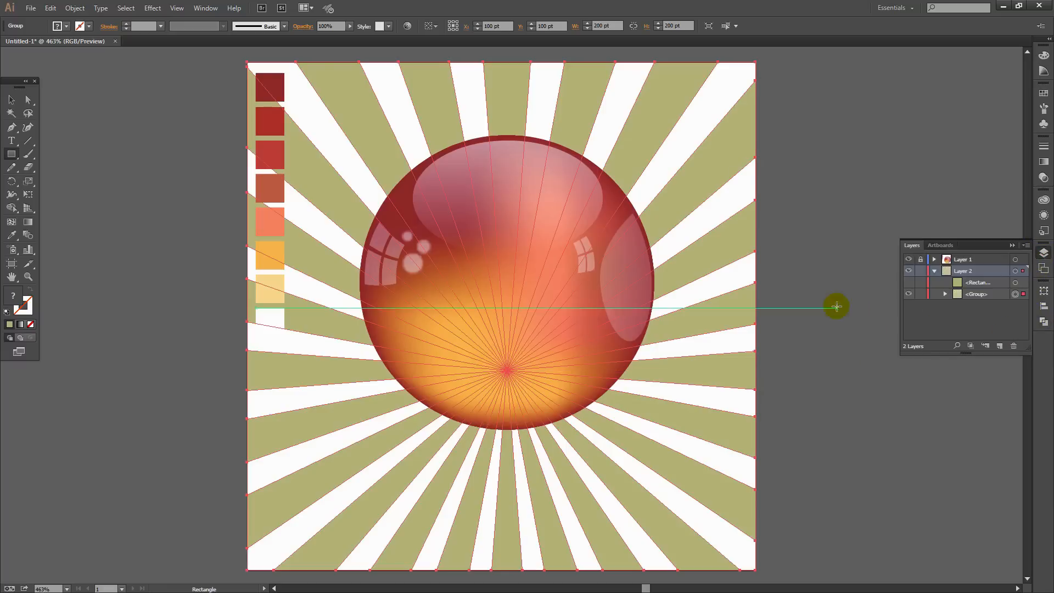
left_click(907, 282)
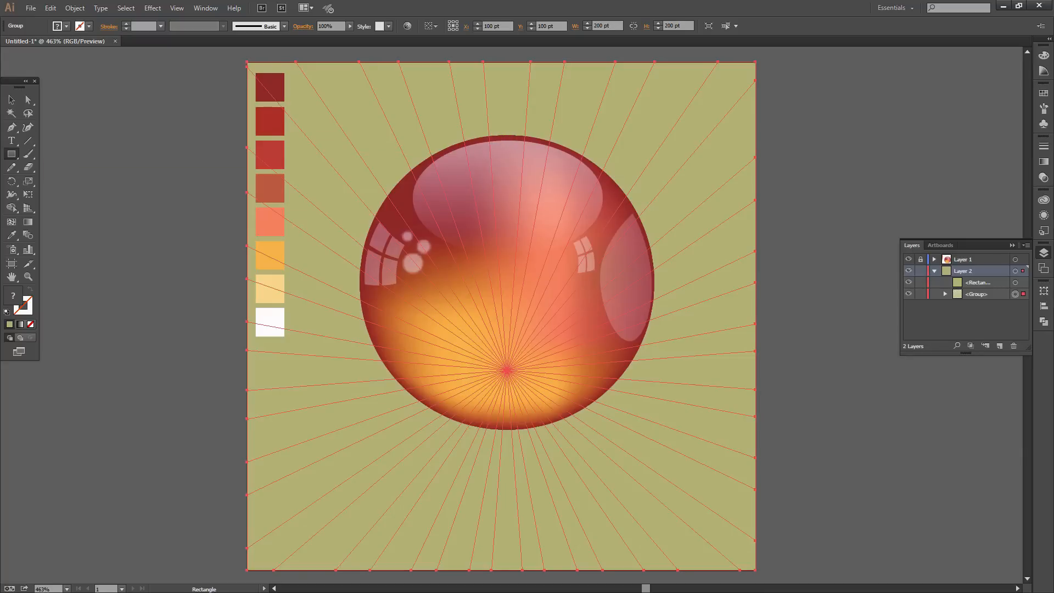
left_click(11, 99)
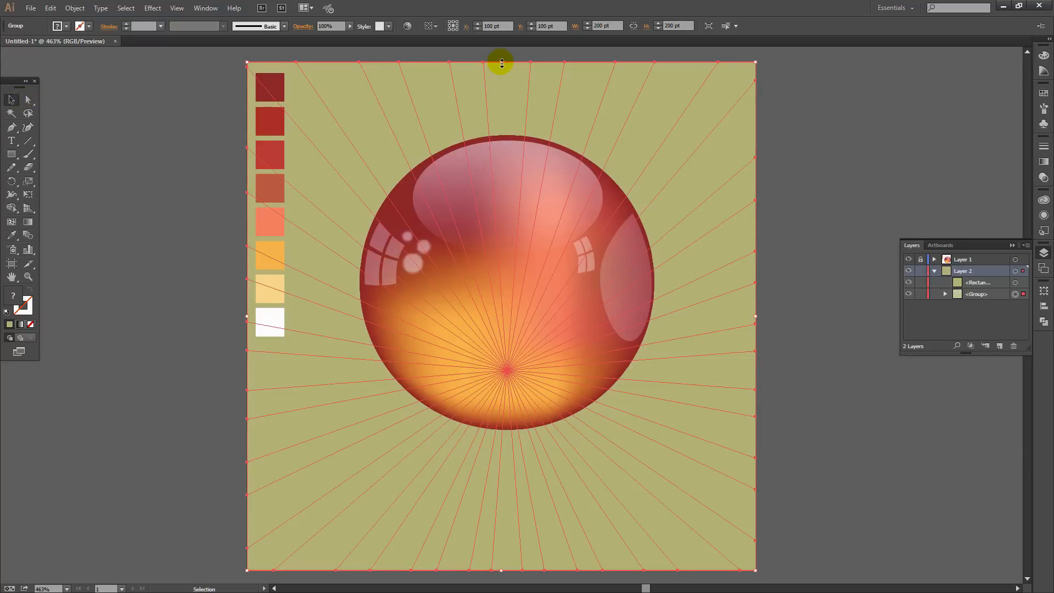
Shrink the upper Layer 2 rectangle from its top edge to about 68 pt high and blend it with Multiply at 63% opacity.
left_click(1015, 283)
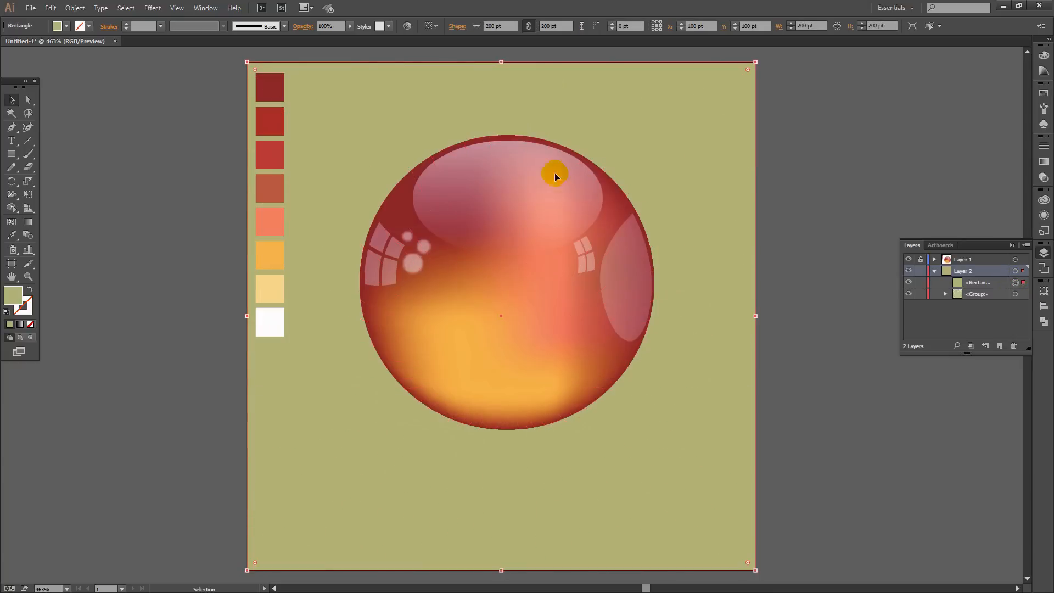
left_click_drag(502, 65, 517, 399)
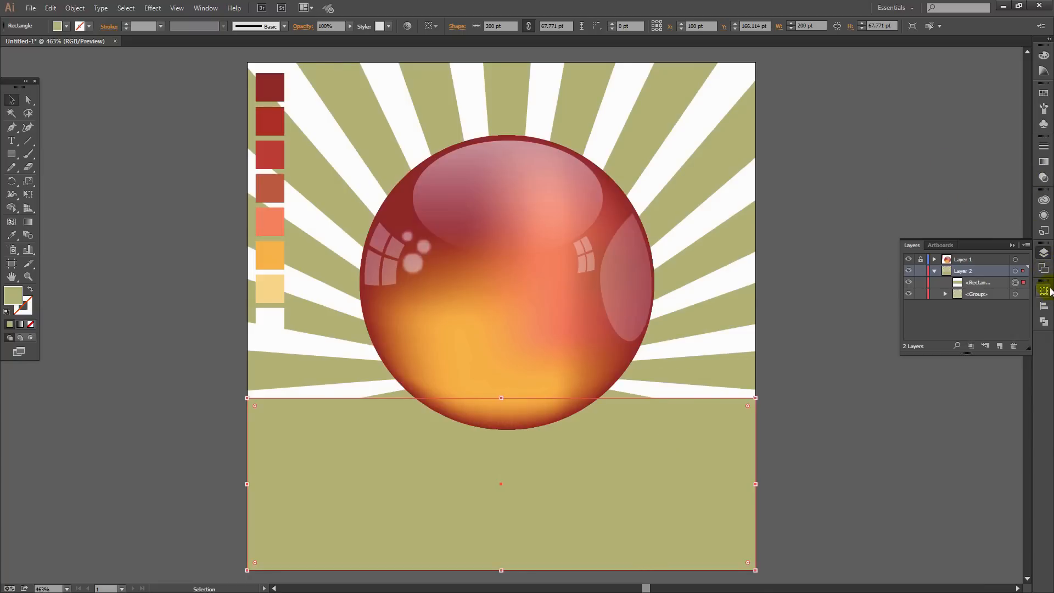
left_click(1041, 178)
left_click(937, 152)
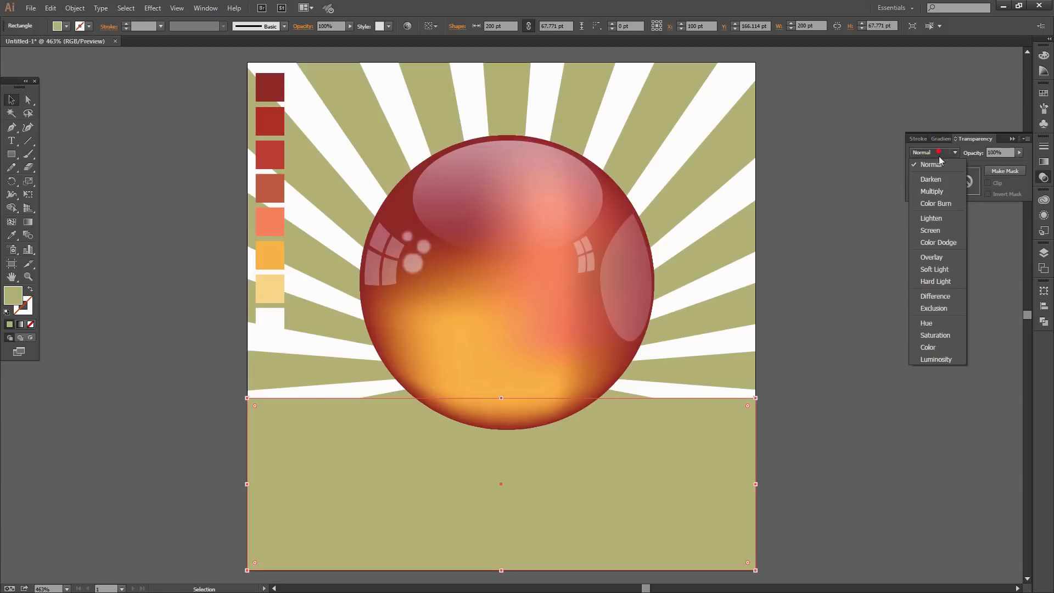
left_click(939, 191)
left_click(1019, 153)
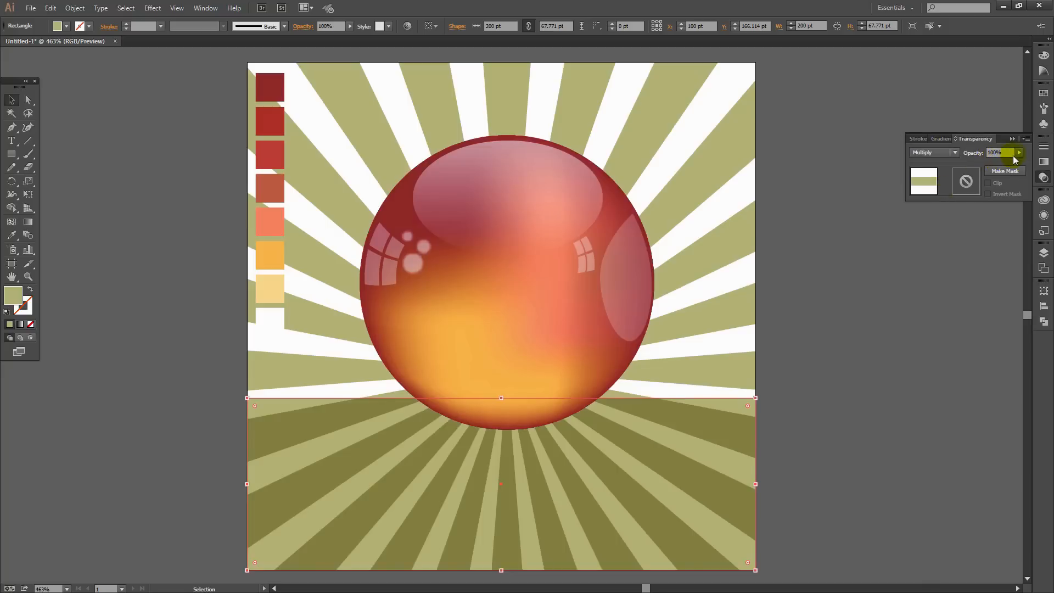
left_click_drag(1021, 163, 1004, 163)
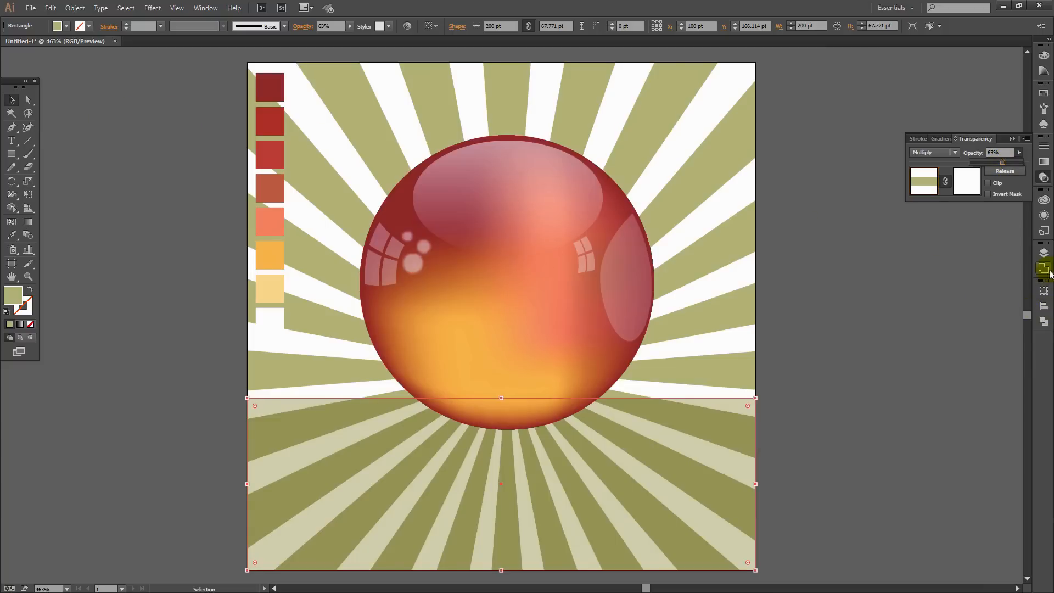
Lock and collapse Layer 2, and unlock and expand Layer 1.
left_click(1044, 252)
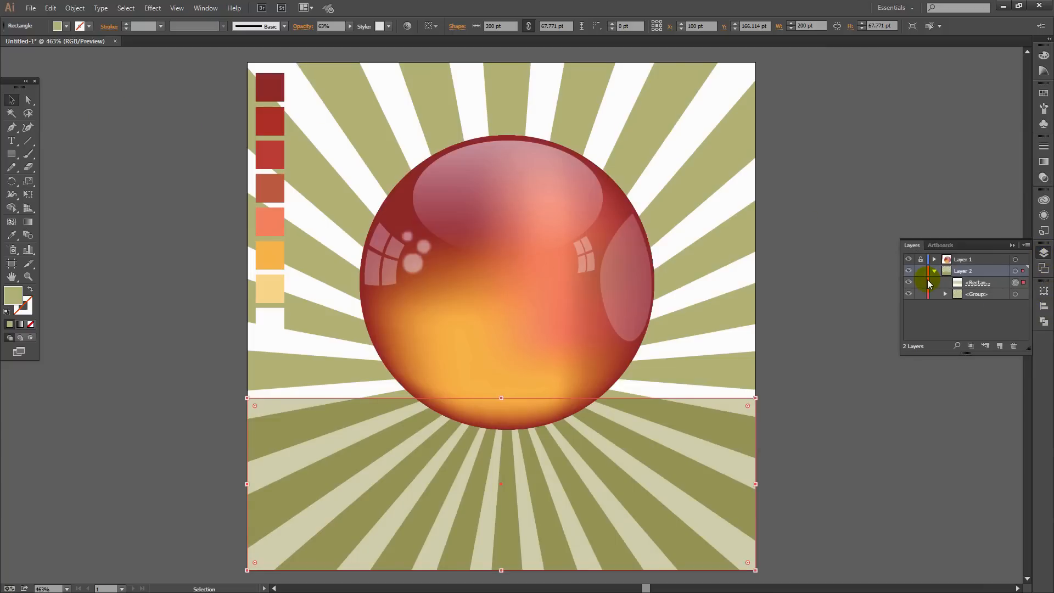
left_click(920, 271)
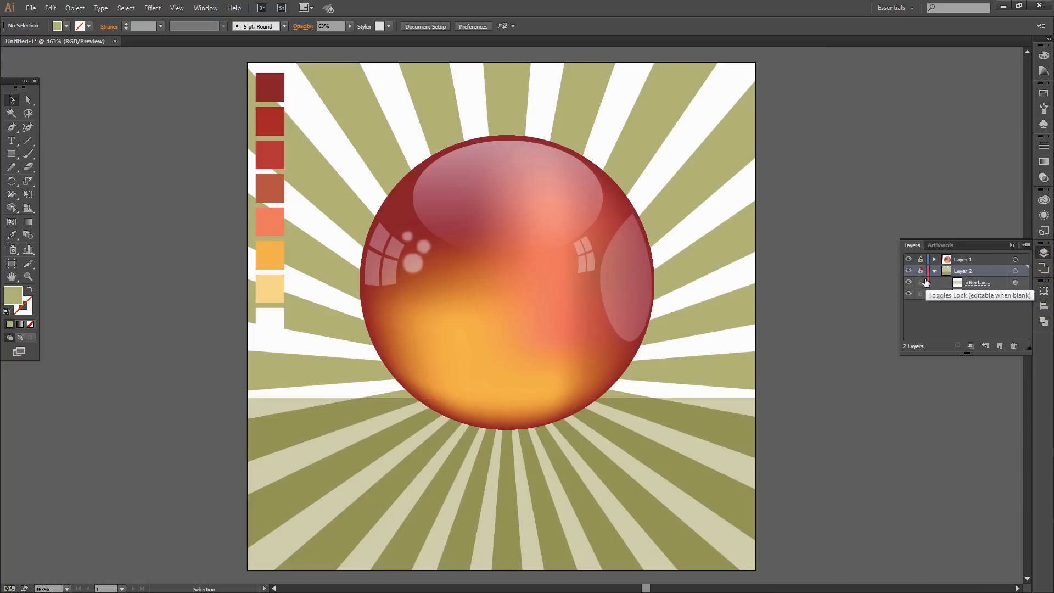
left_click(934, 272)
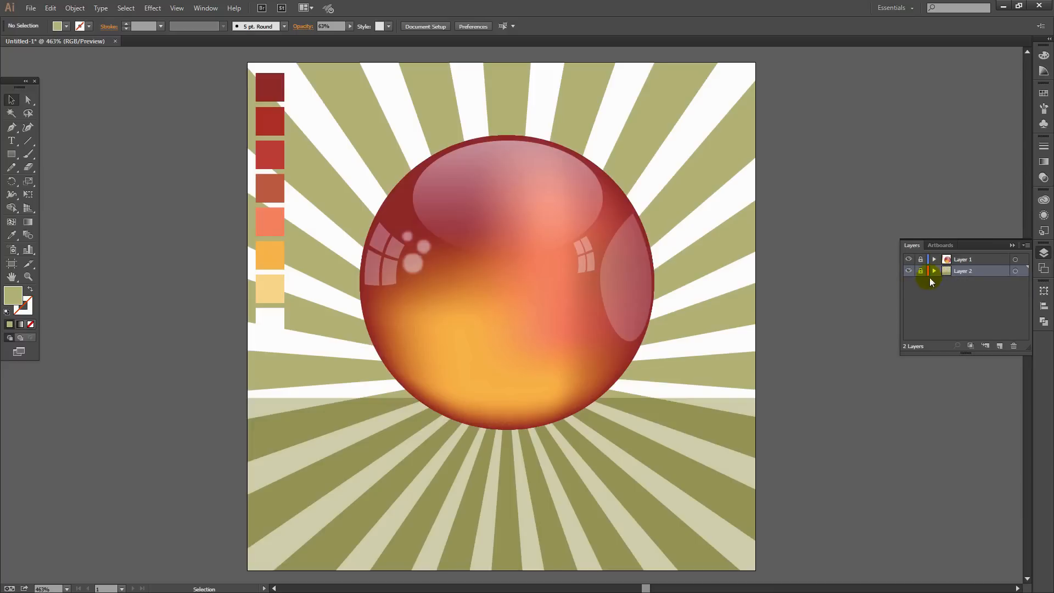
left_click(934, 260)
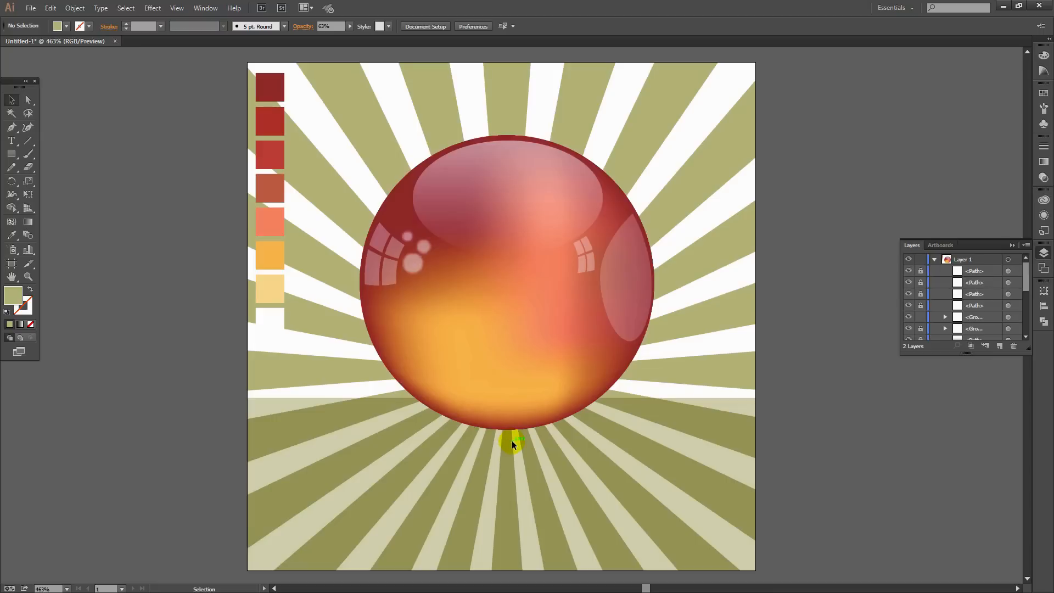
Draw a flat dark red ellipse of about 66.5 × 14.5 pt in Layer 1, centred just below the sphere.
key("l")
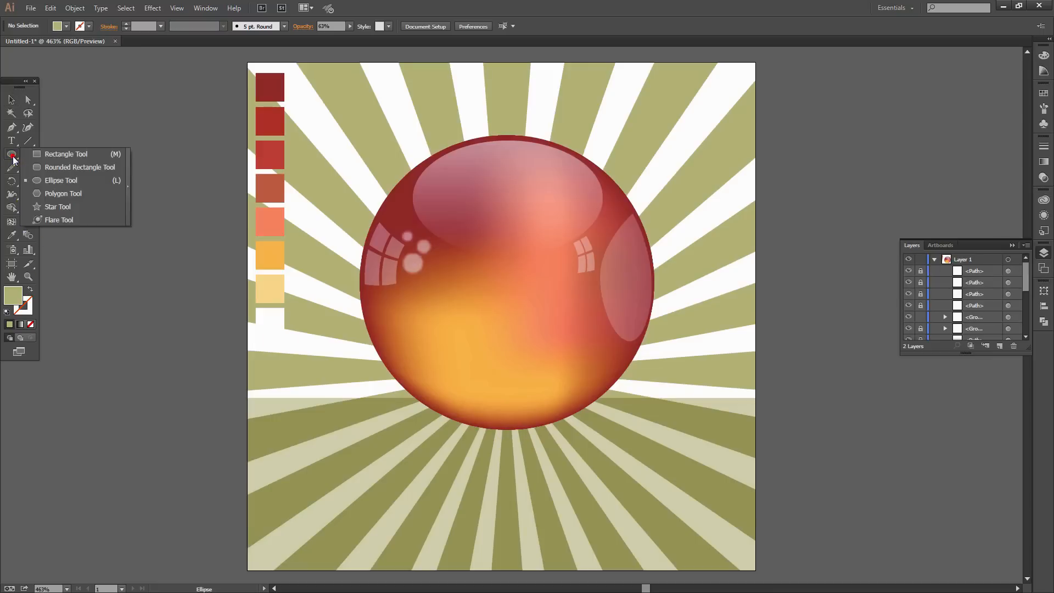
left_click(24, 158)
left_click(51, 180)
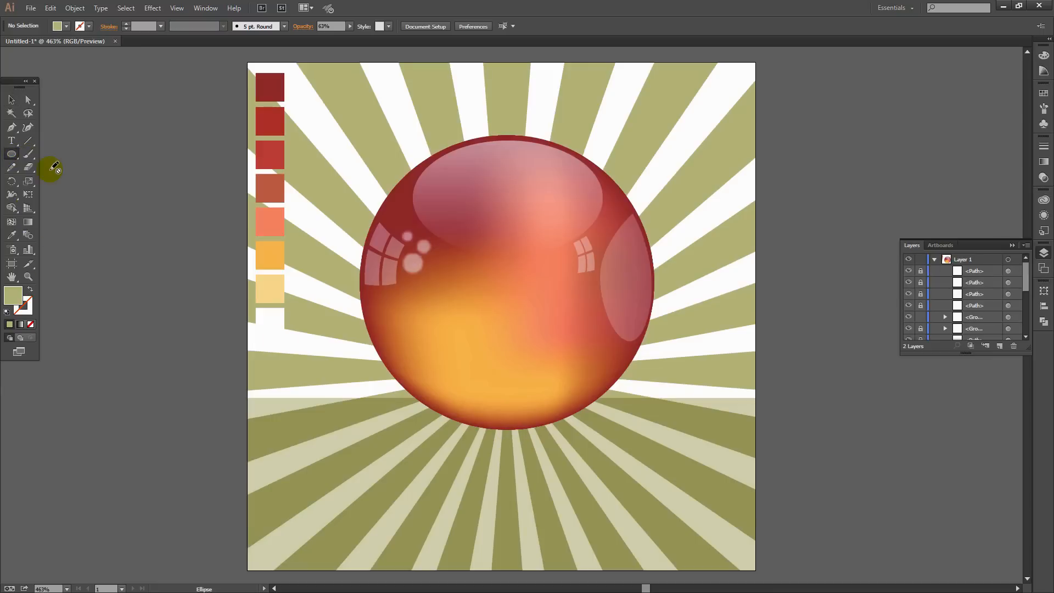
left_click(1044, 93)
left_click(920, 131)
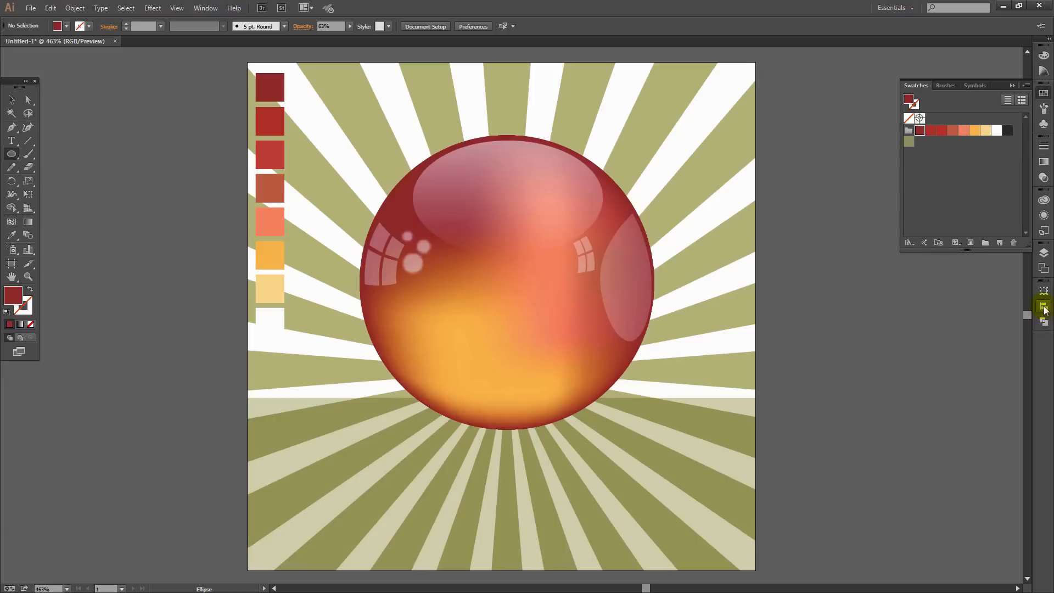
left_click(1044, 253)
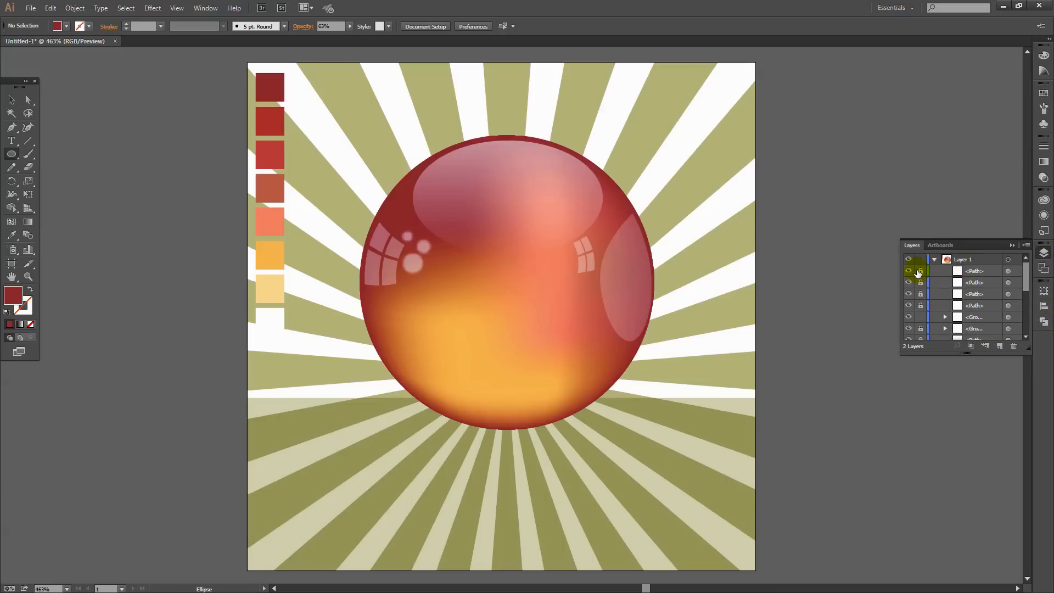
left_click(986, 272)
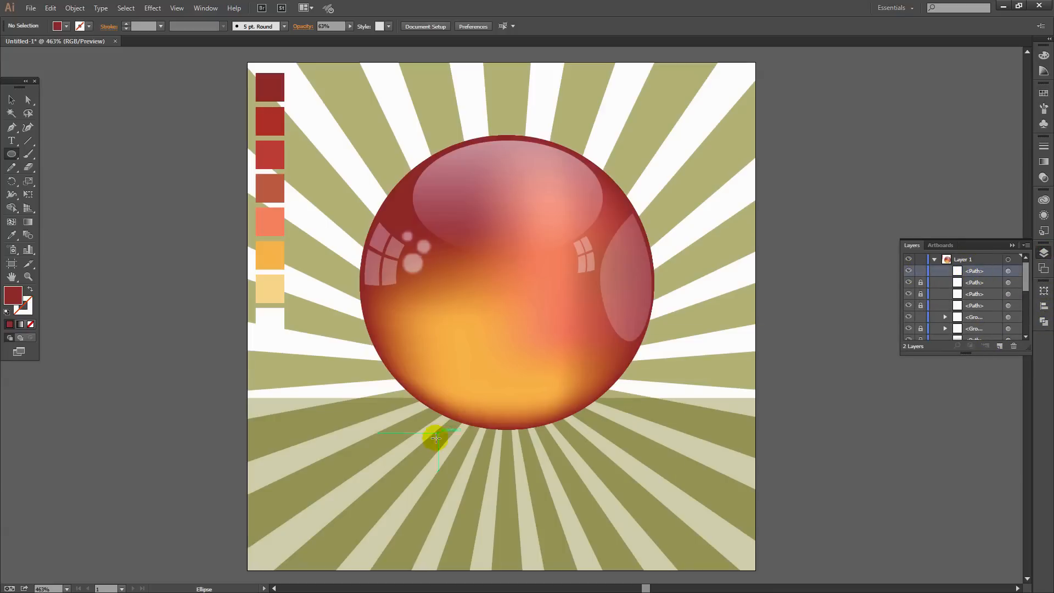
left_click_drag(430, 442, 594, 477)
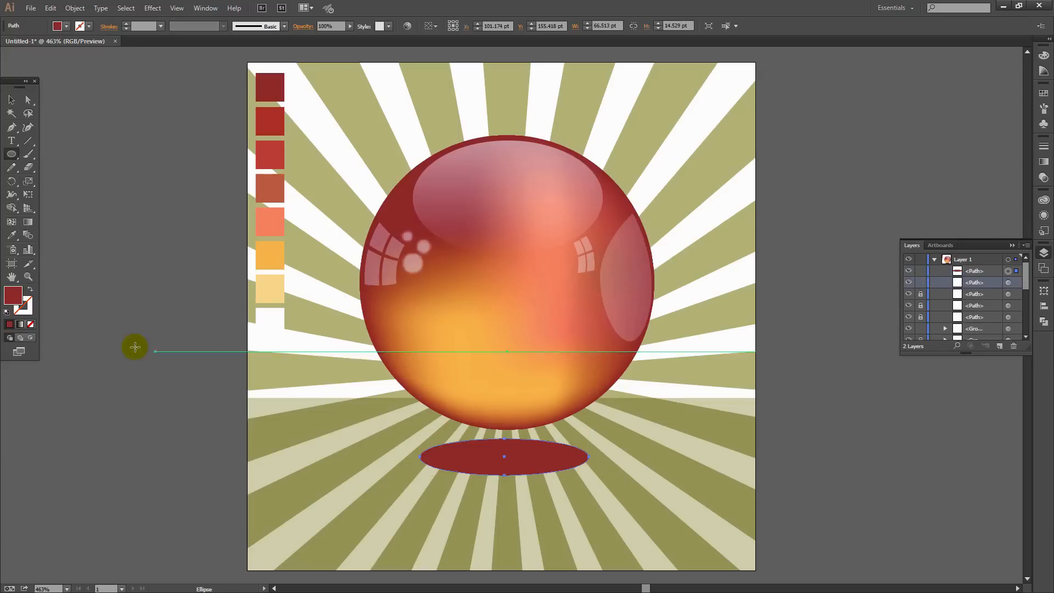
Fill the ellipse with a radial gradient and set its starting color stop to the darkest red swatch.
left_click(19, 324)
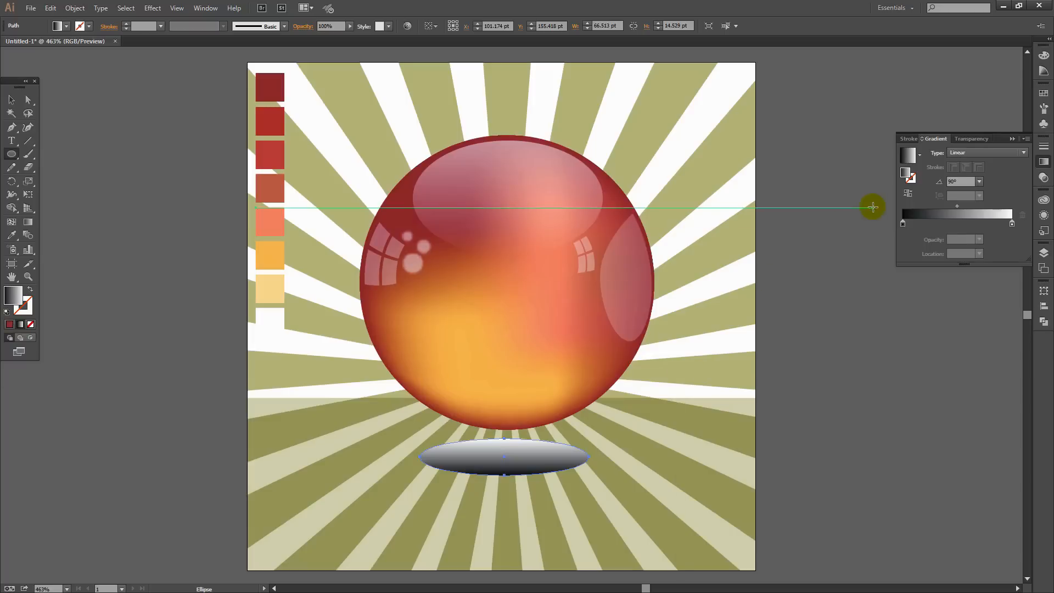
left_click(964, 151)
left_click(967, 177)
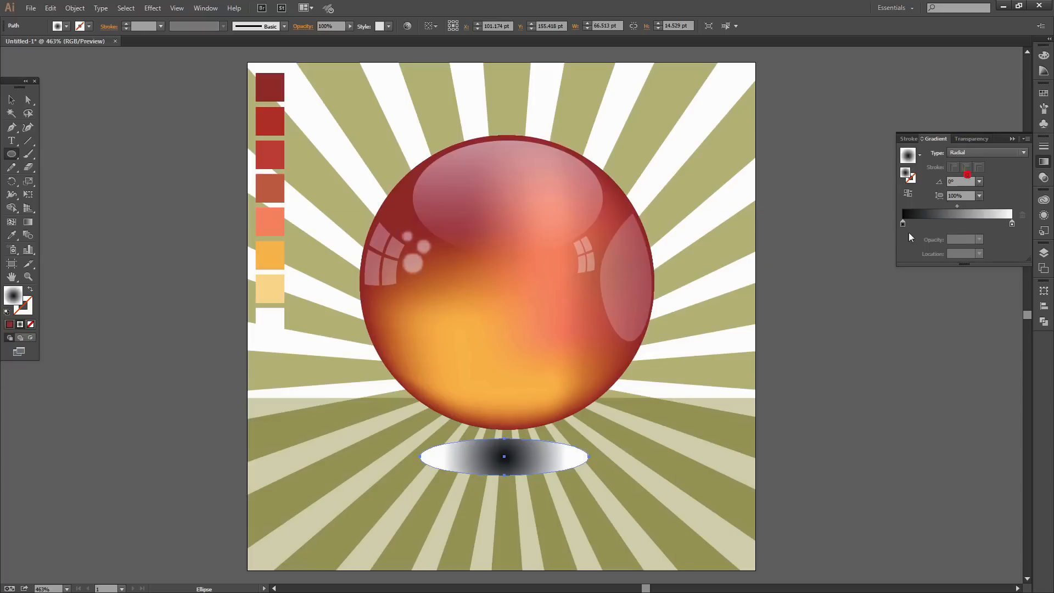
left_click(903, 223)
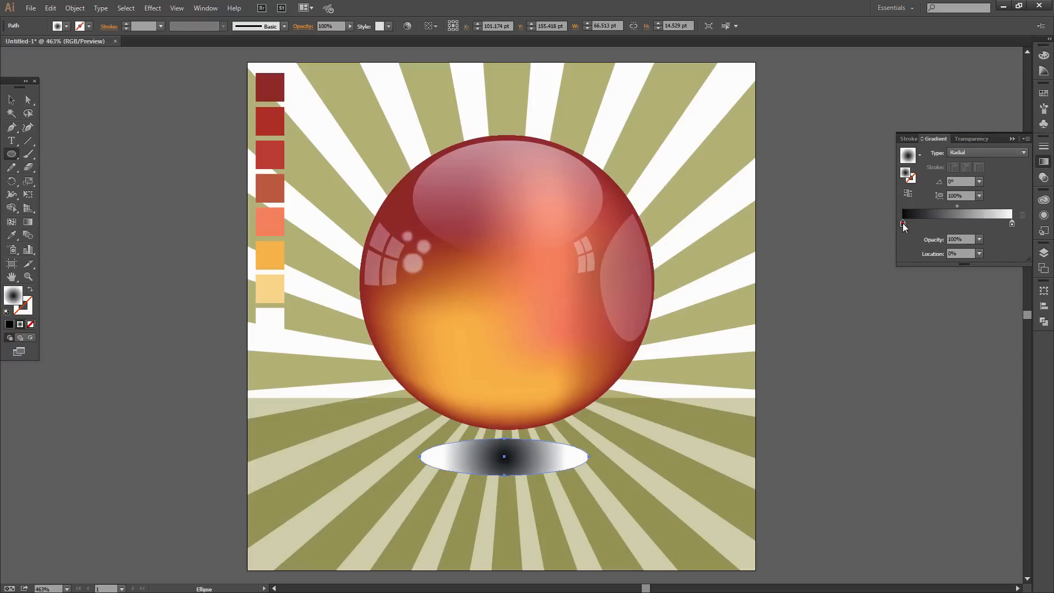
double_click(904, 223)
left_click(870, 281)
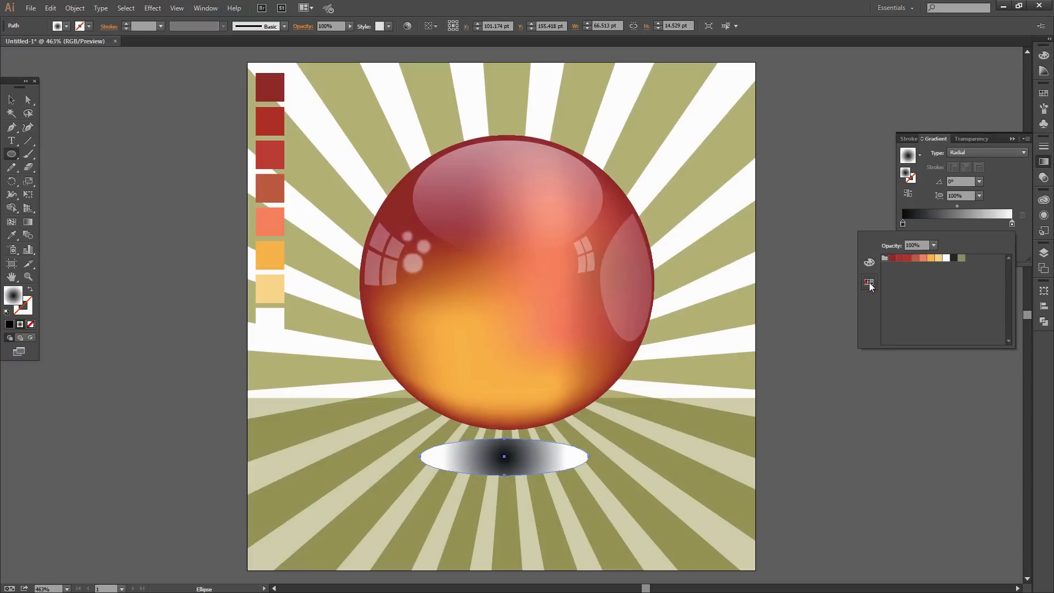
left_click(893, 258)
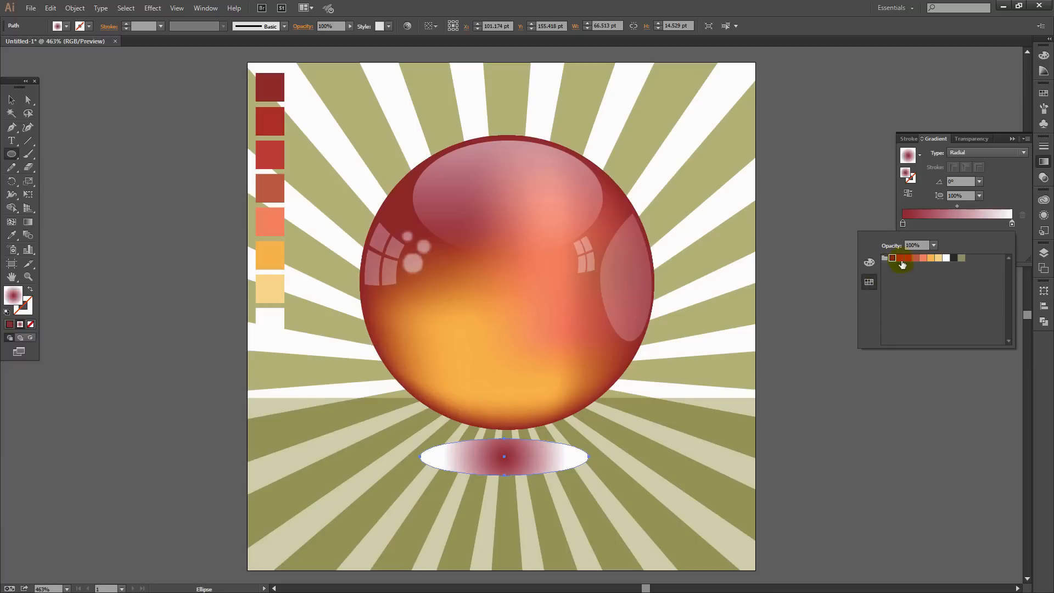
Set the opacity of the gradient's white end stop to 0%.
left_click(1012, 224)
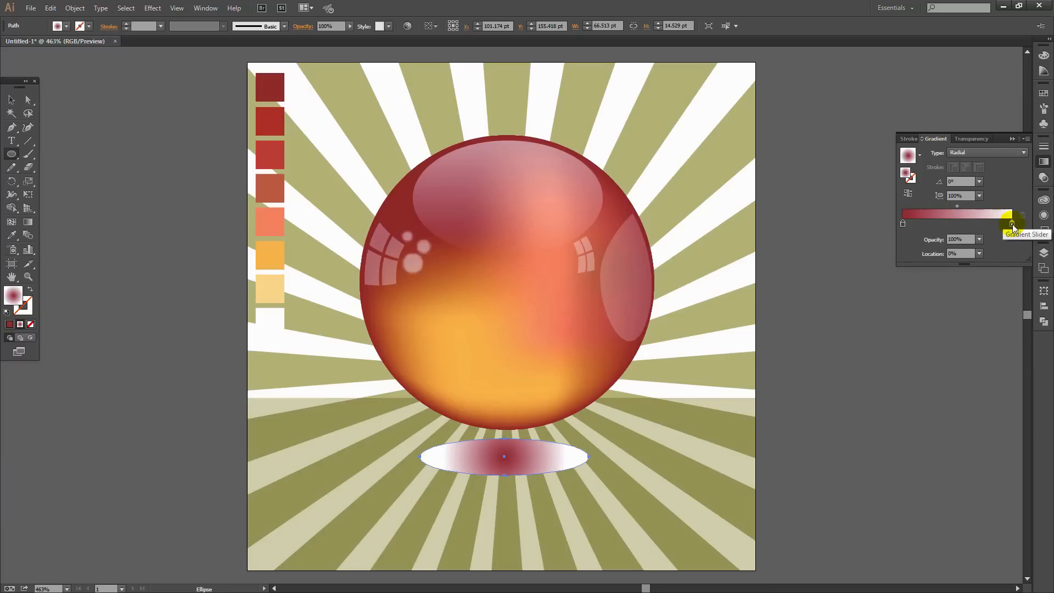
left_click(1012, 224)
left_click(979, 240)
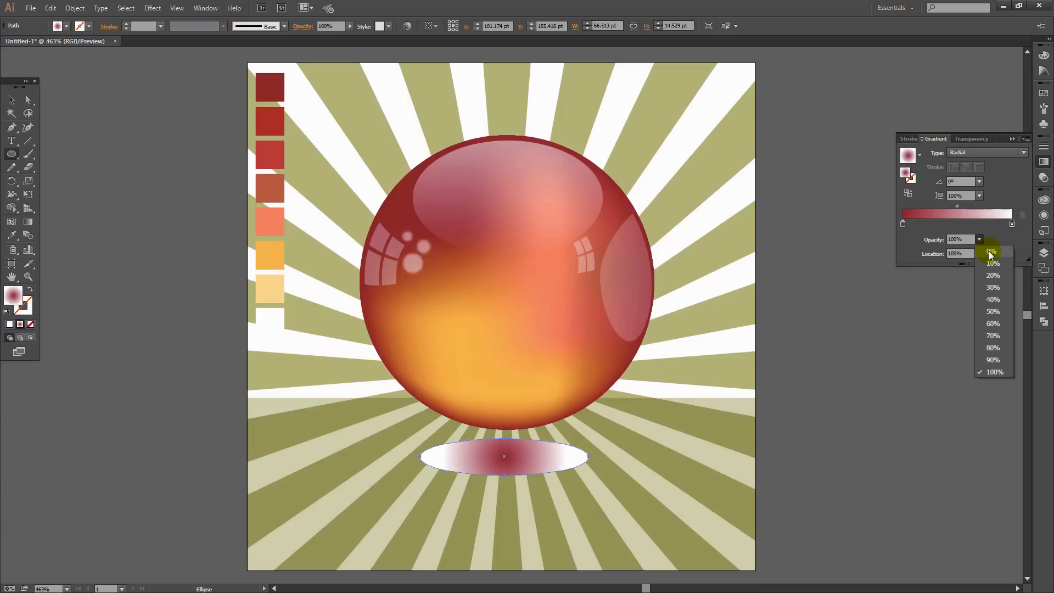
left_click(992, 252)
left_click(902, 224)
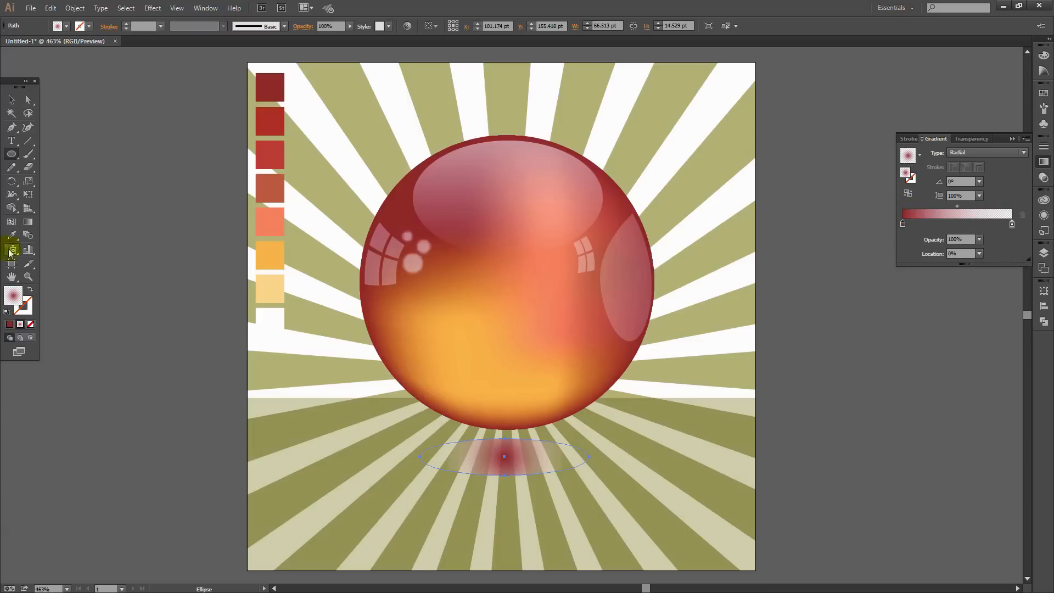
Flatten the radial gradient to a 23.7% aspect ratio and widen it to the ellipse's outline with the Gradient tool.
left_click(28, 222)
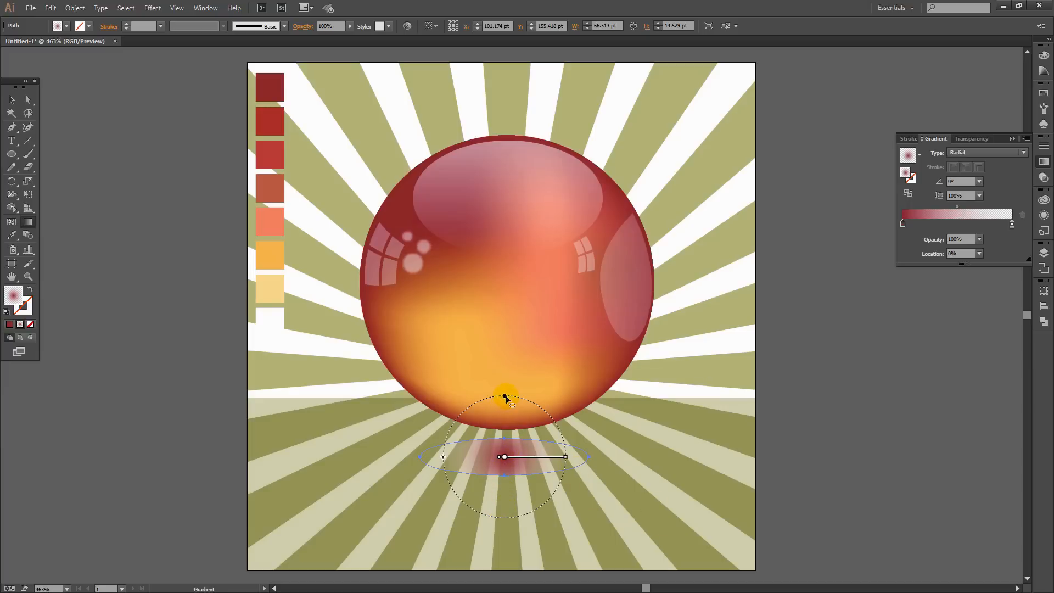
left_click_drag(505, 397, 423, 455)
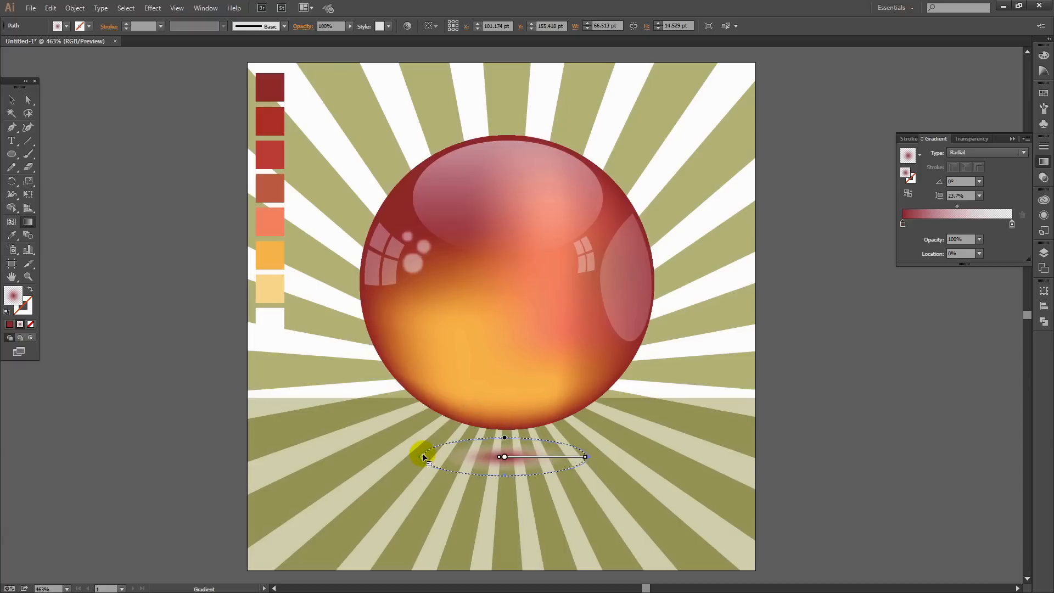
mouse_move(576, 452)
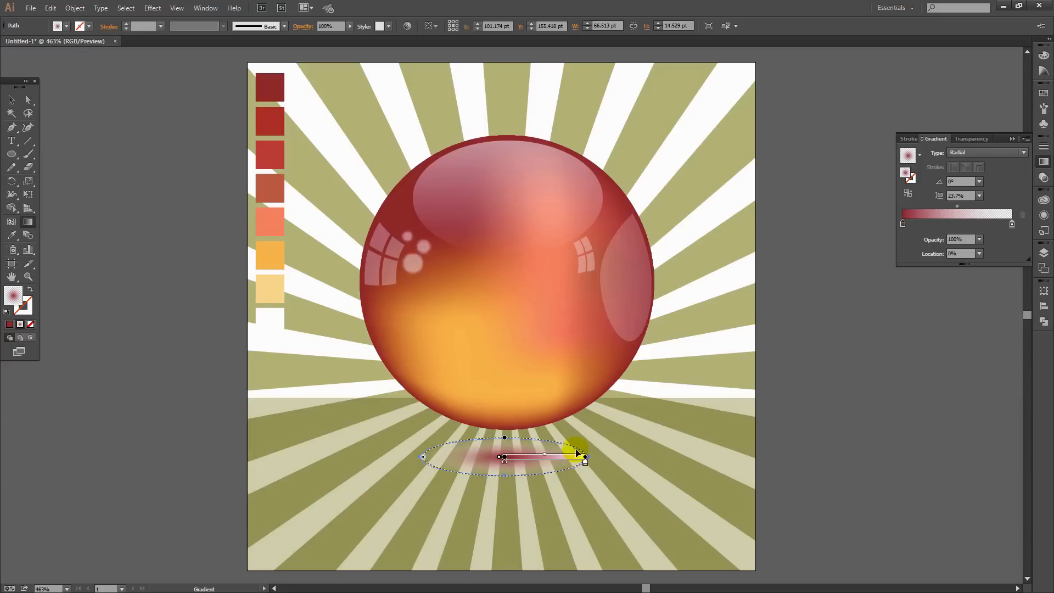
left_click(11, 99)
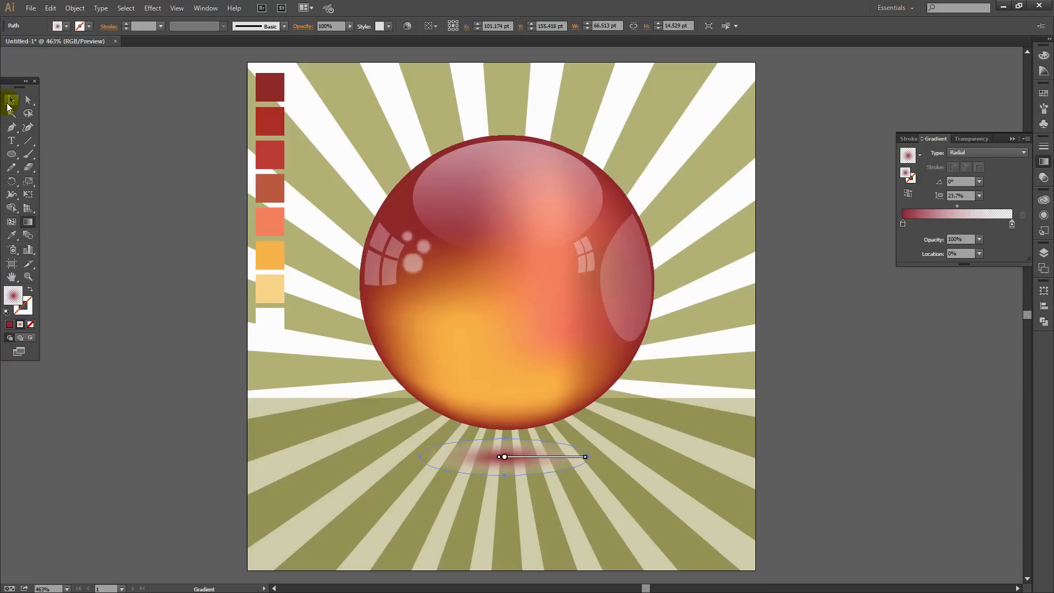
left_click(691, 467)
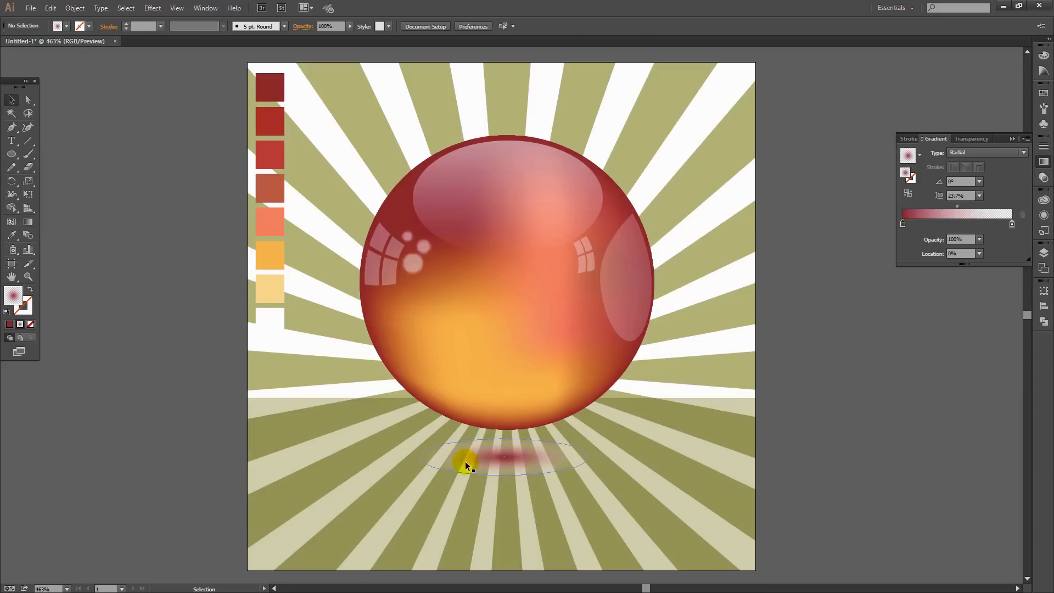
Enlarge the gradient ellipse to about 77 × 17 pt and move it up against the bottom edge of the sphere.
left_click(504, 463)
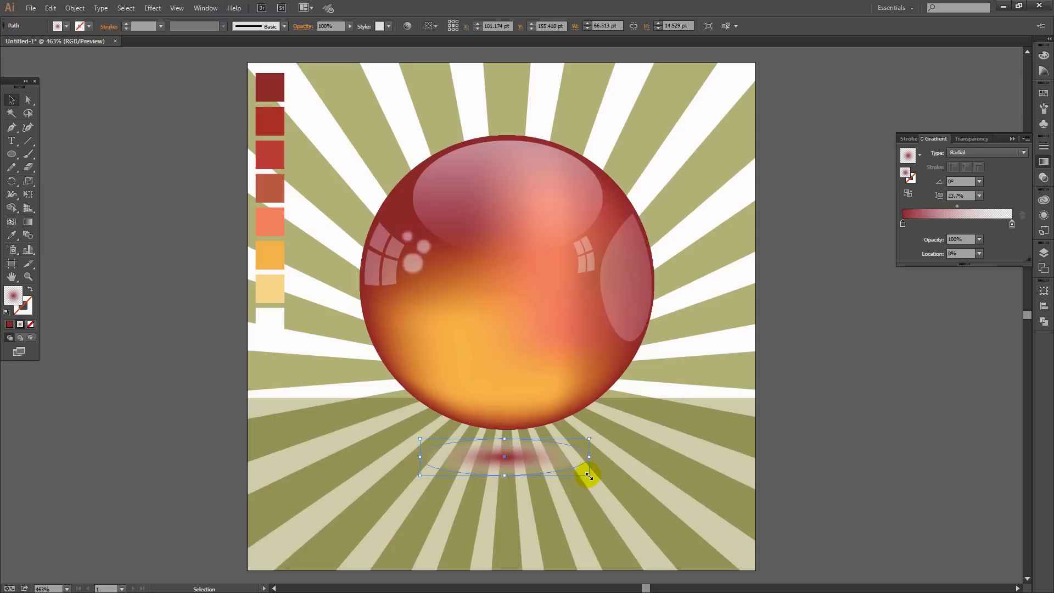
left_click_drag(588, 475, 615, 486)
mouse_move(524, 464)
left_mouse_down()
mouse_move(508, 450)
mouse_move(517, 448)
left_mouse_up()
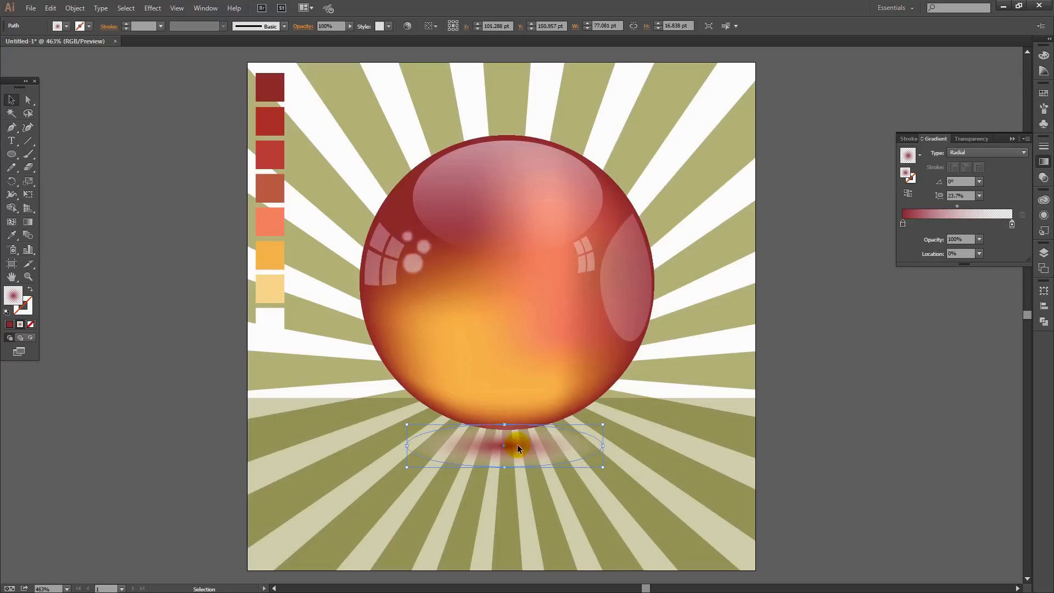
left_click(562, 483)
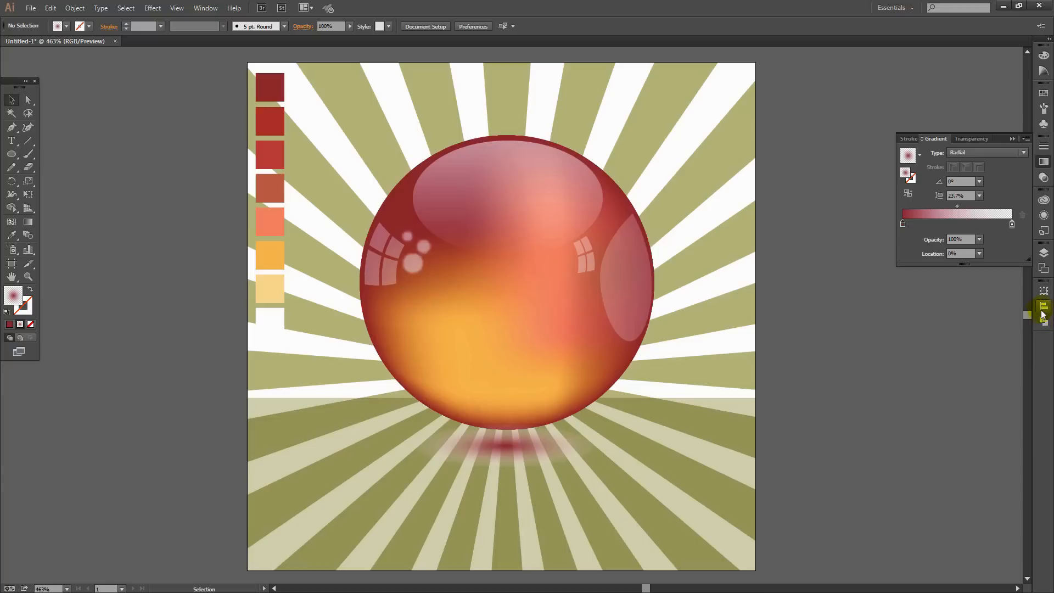
Set the gradient shadow ellipse's blend mode to Multiply and nudge it slightly down from the sphere's bottom edge.
left_click(1043, 252)
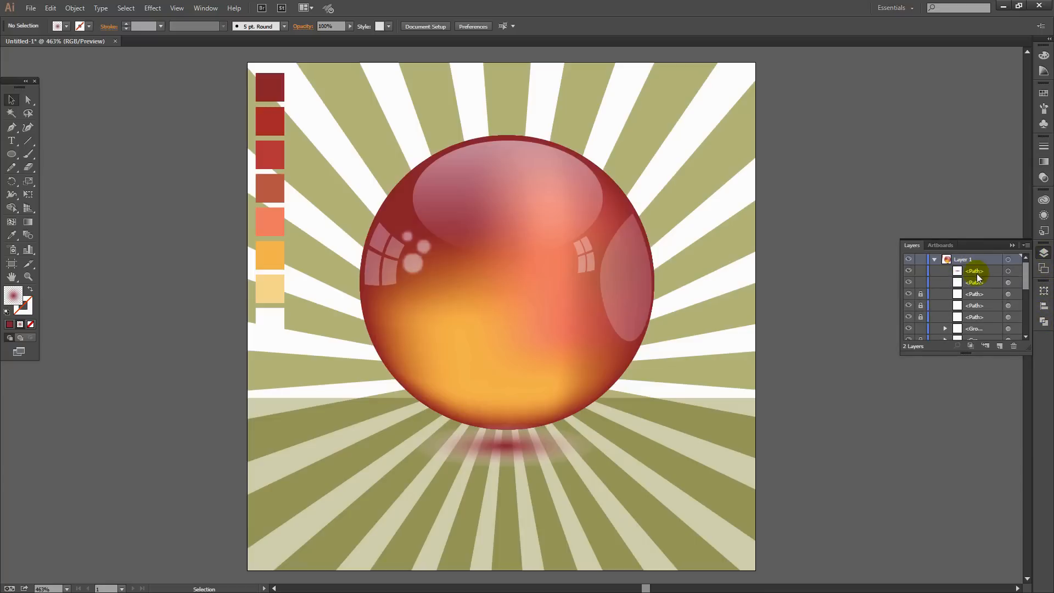
left_click(972, 272)
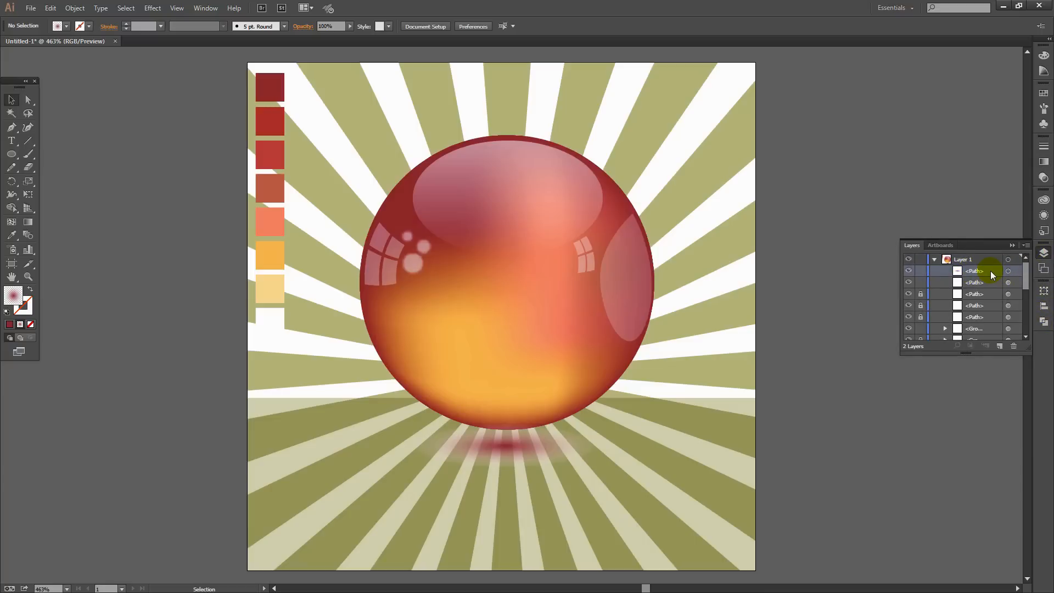
left_click(1009, 271)
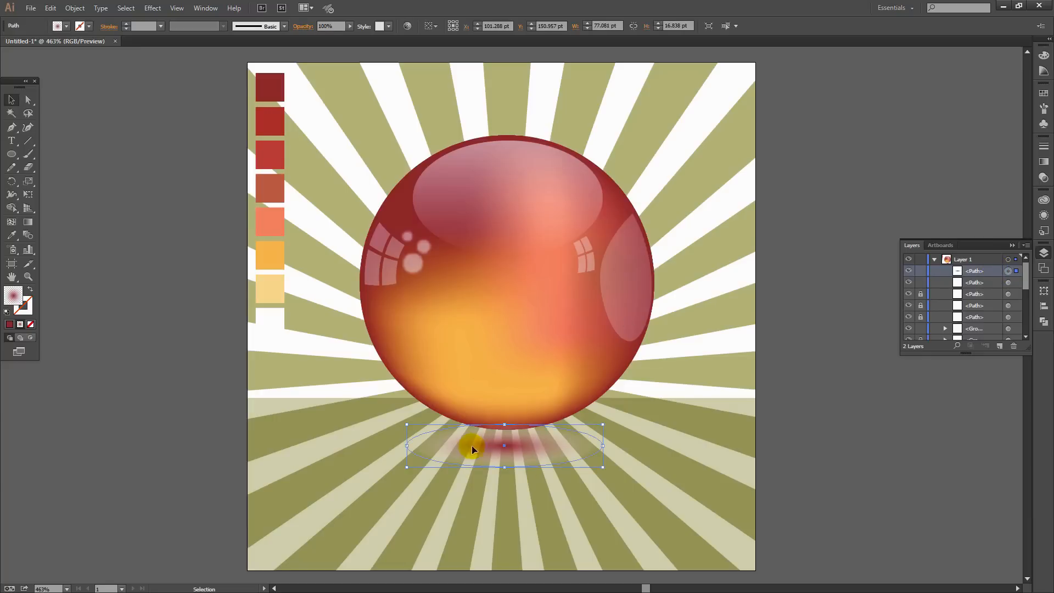
left_click(1043, 178)
left_click(939, 153)
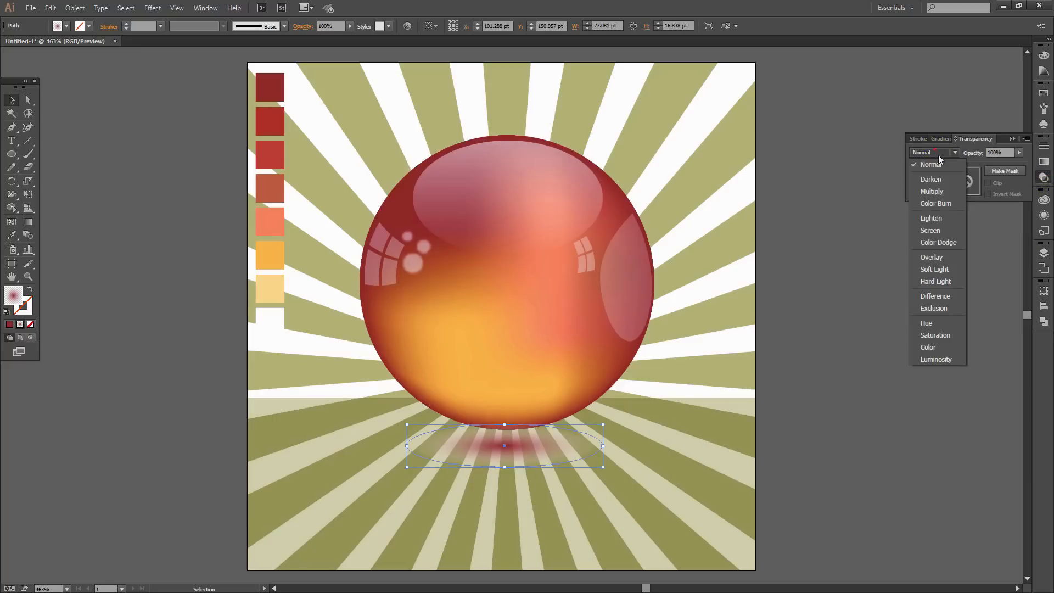
left_click(932, 191)
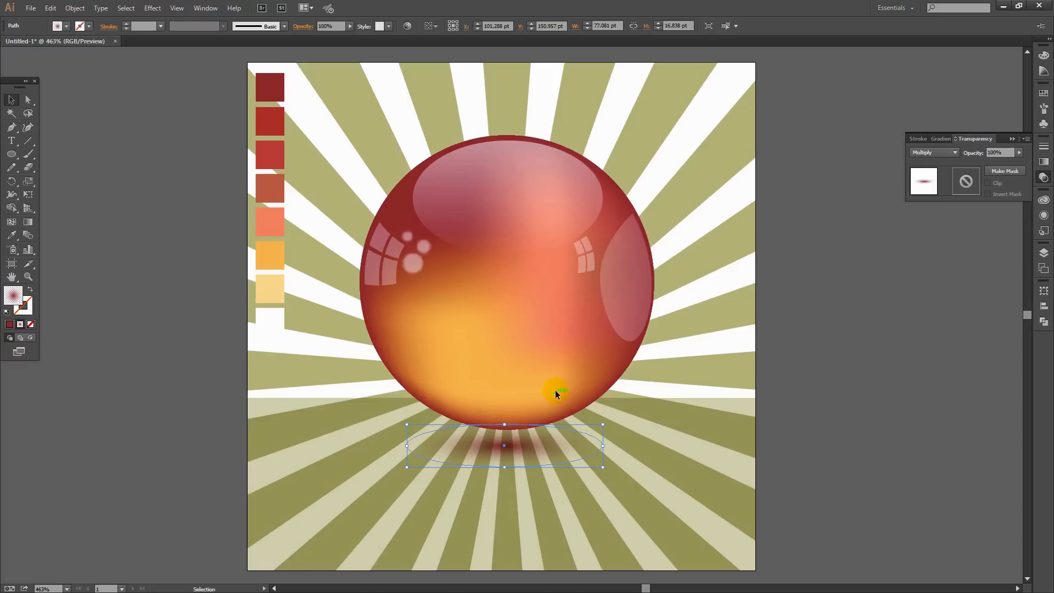
left_click(585, 515)
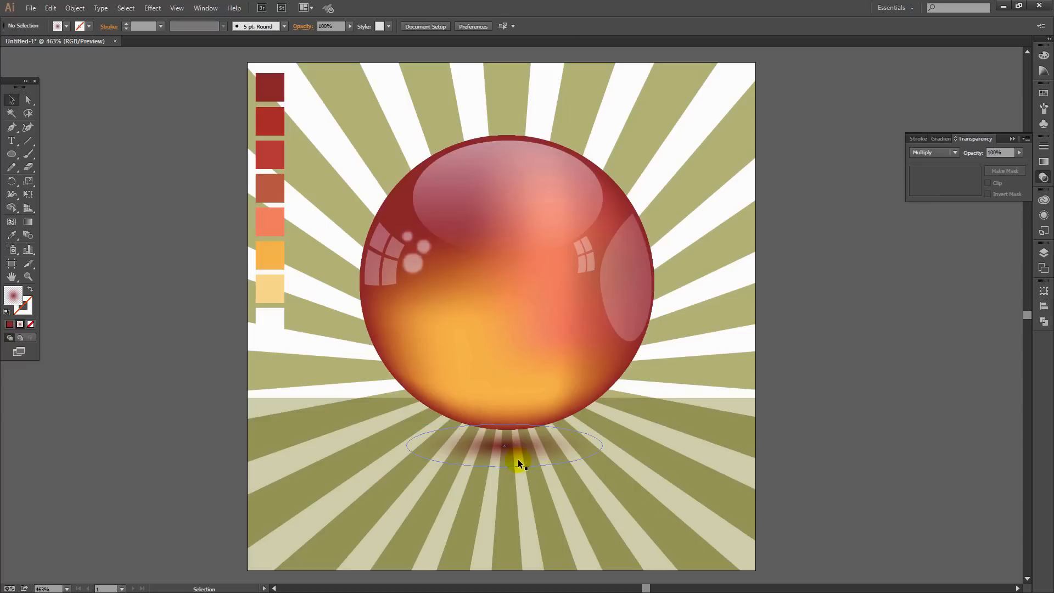
left_click(530, 448)
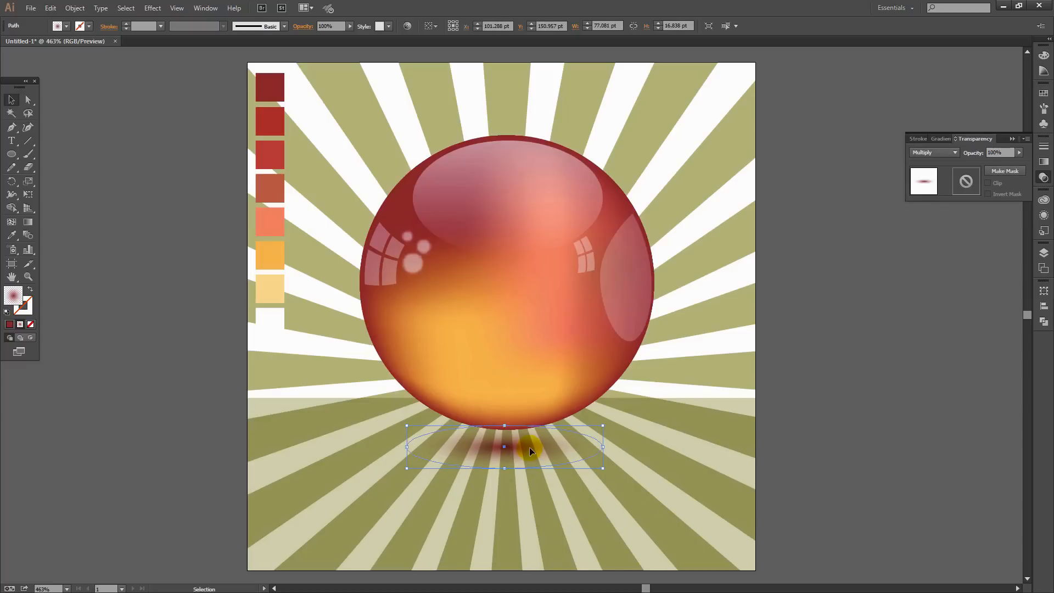
left_click(700, 472)
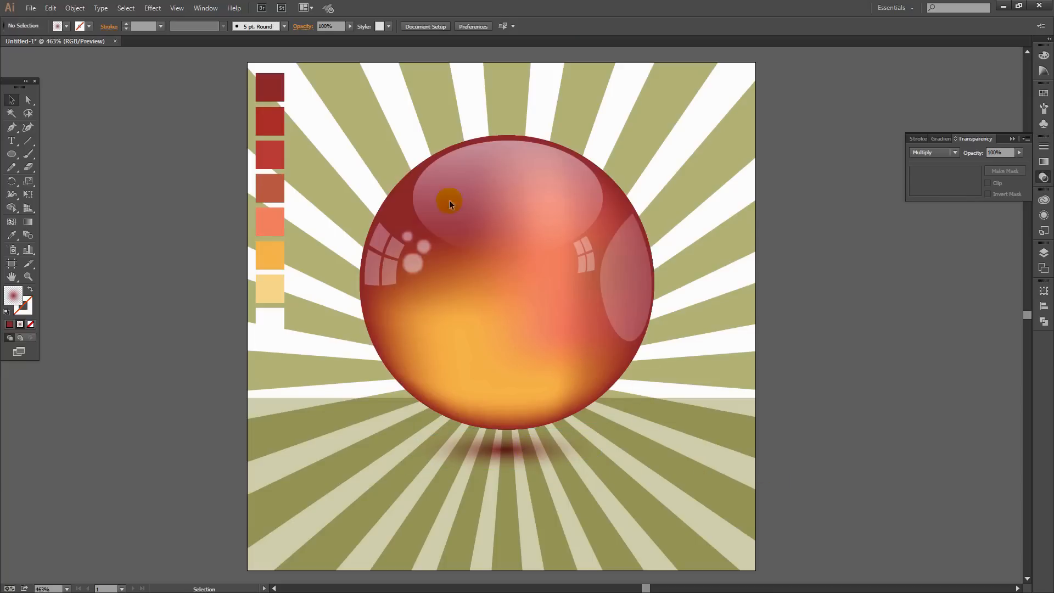
Delete all eight color swatch rectangles from Layer 1, keeping the sphere's mesh, highlights and shadow.
left_click(1045, 257)
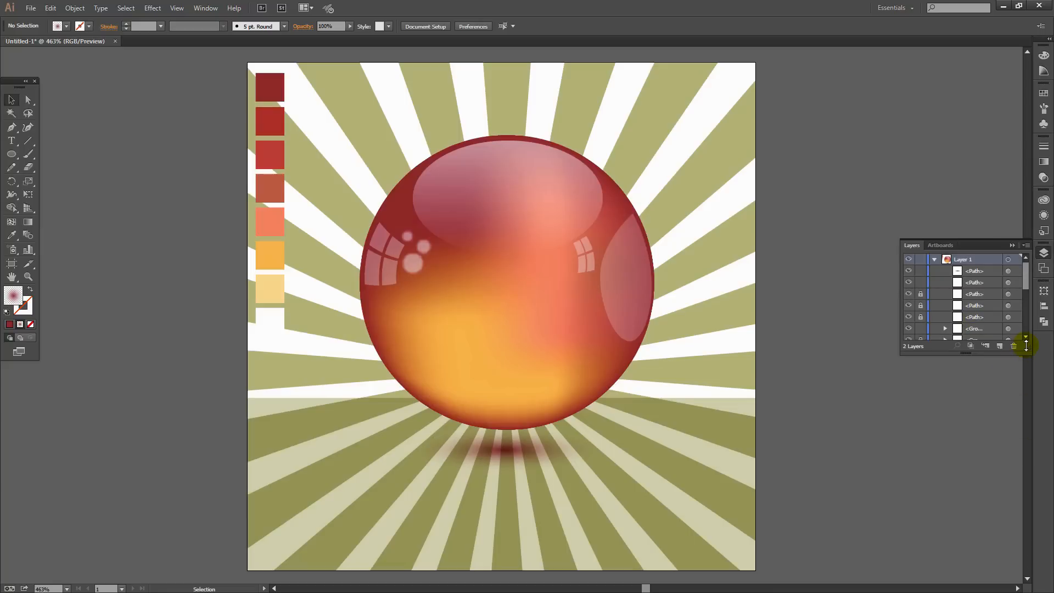
left_click_drag(1028, 347, 1026, 519)
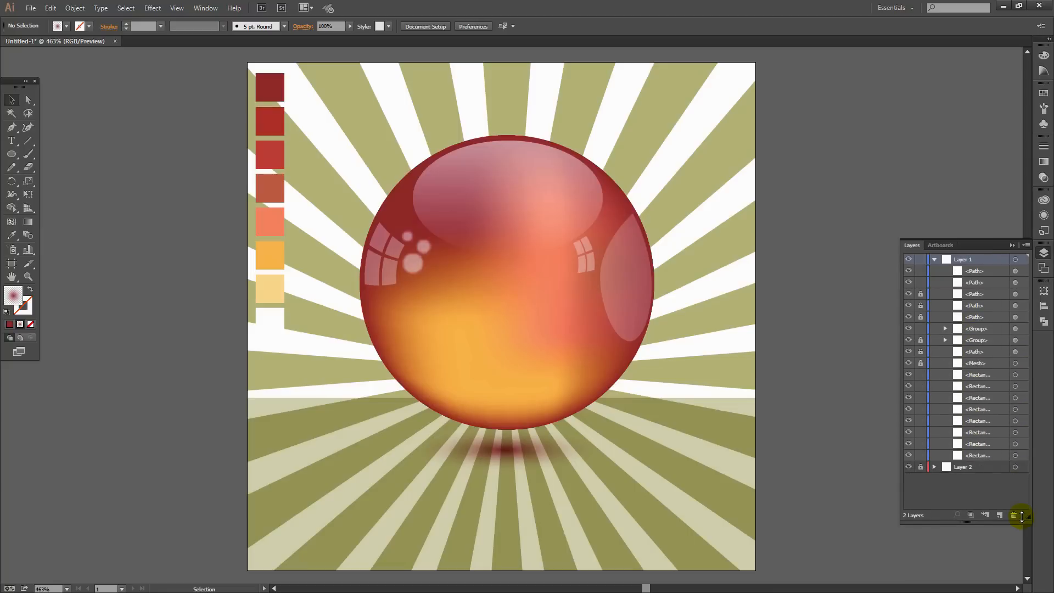
left_click(983, 376)
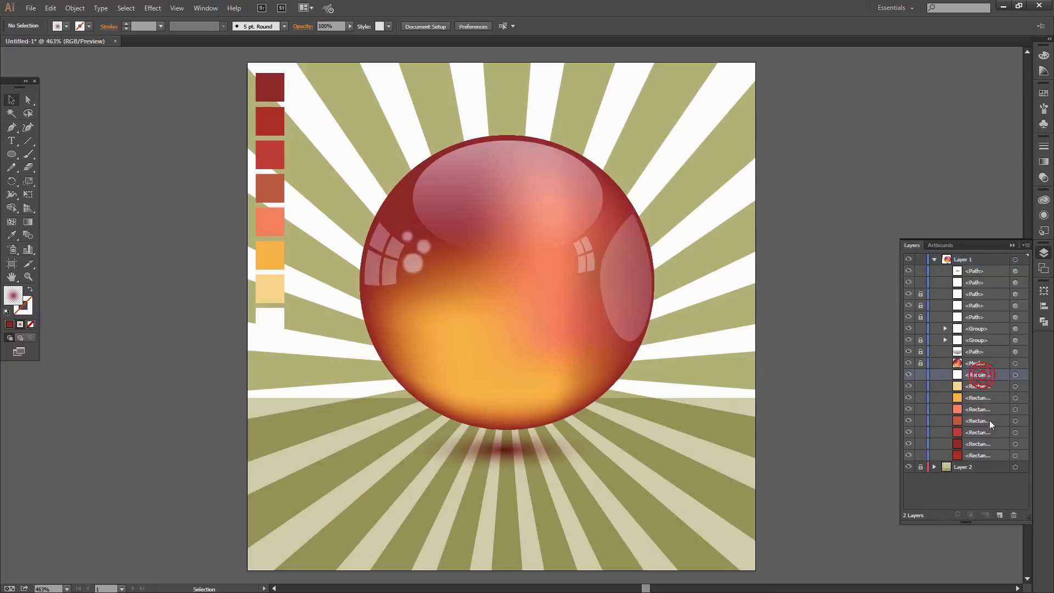
left_click(985, 456, "shift")
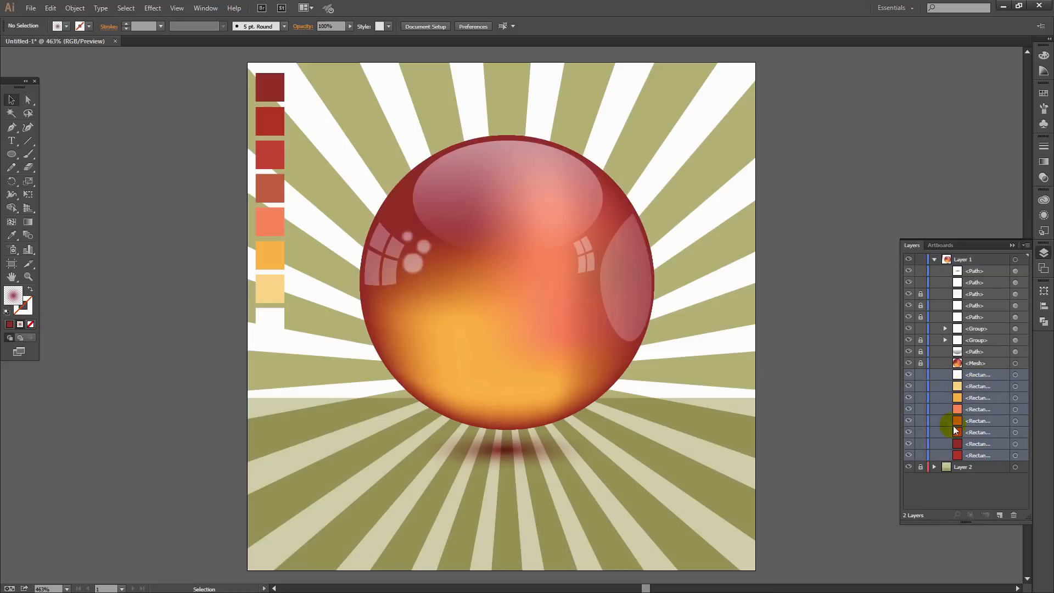
left_click_drag(983, 444, 1014, 515)
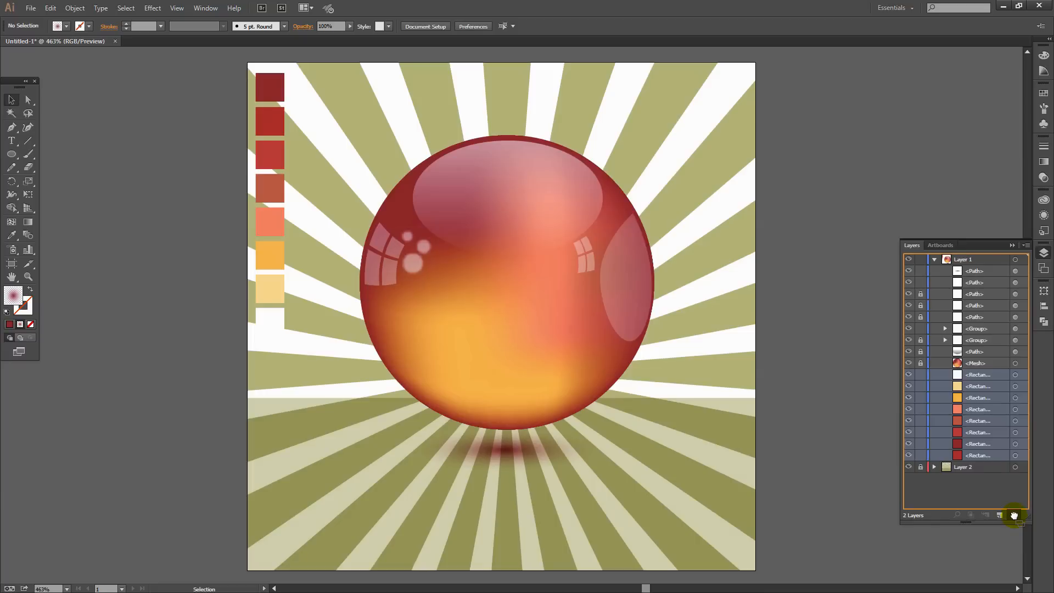
left_click_drag(1013, 515, 1014, 515)
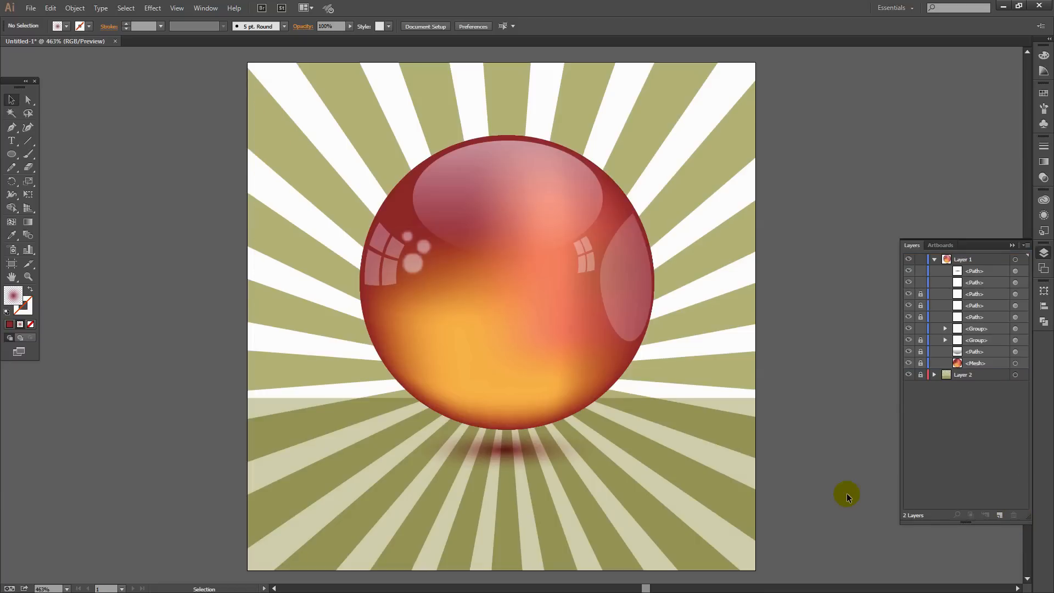